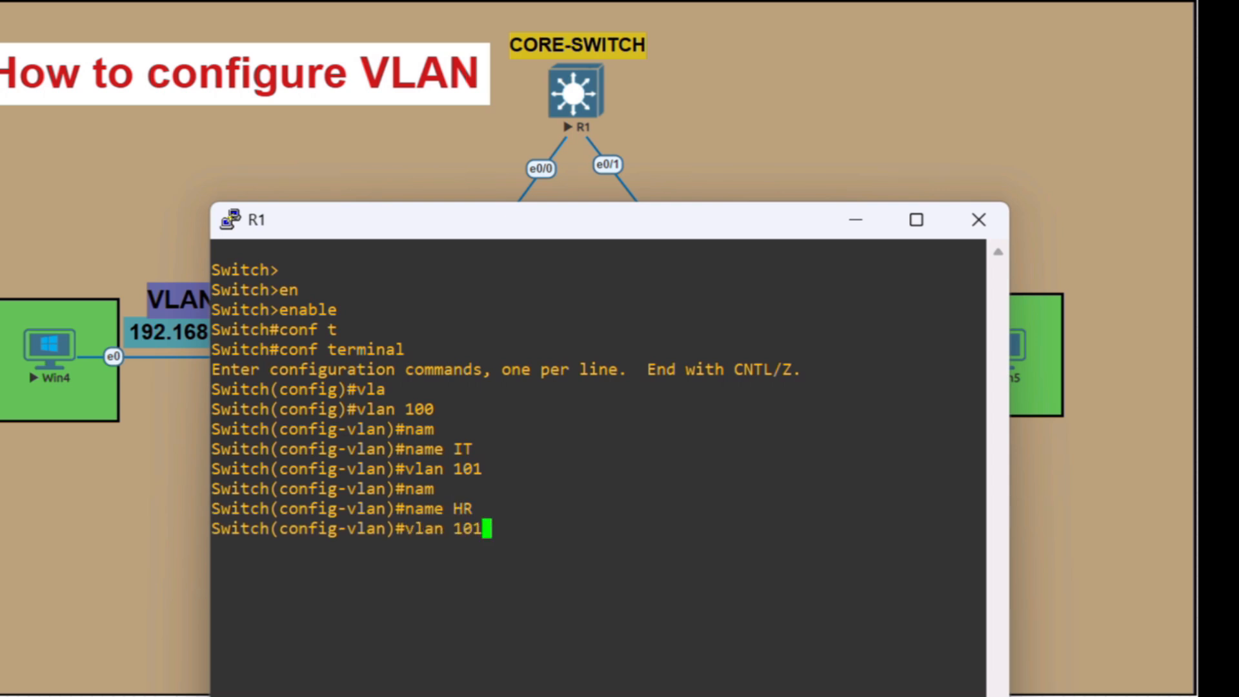
# Create VLAN 102, name it Sales, and exit VLAN configuration mode
pyautogui.press('BackSpace')
pyautogui.write('2')
pyautogui.press('Return')
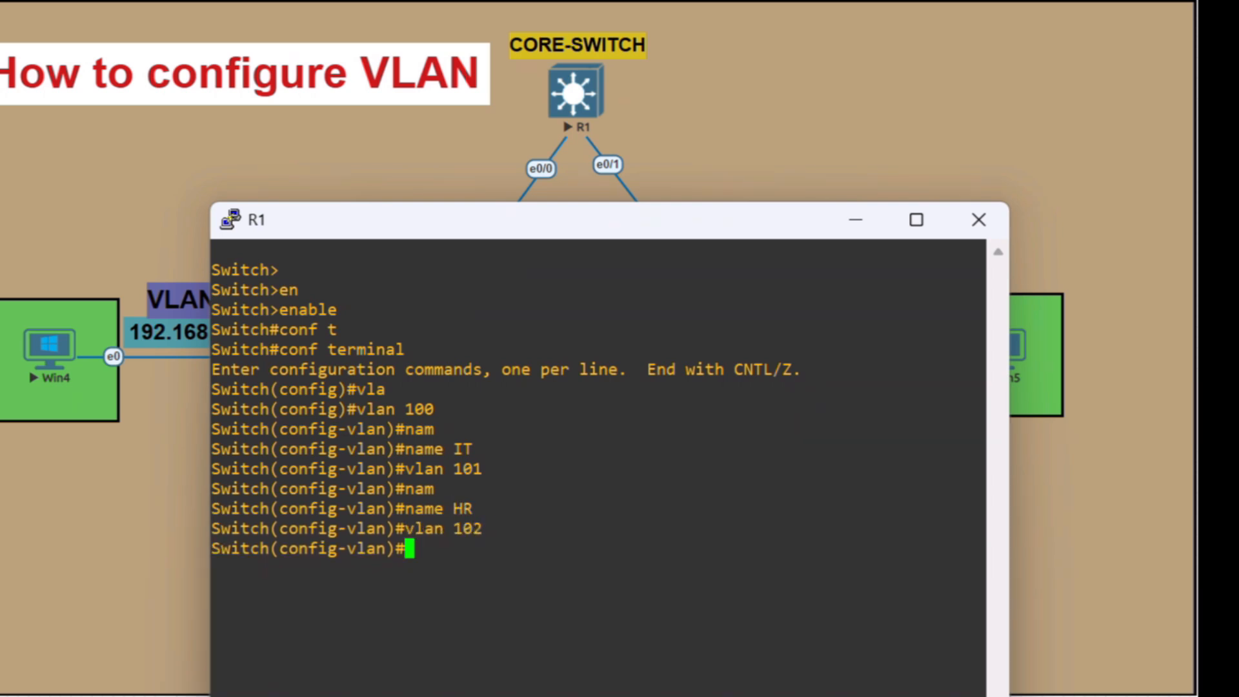
pyautogui.write('nam')
pyautogui.press('Tab')
pyautogui.write('Sales')
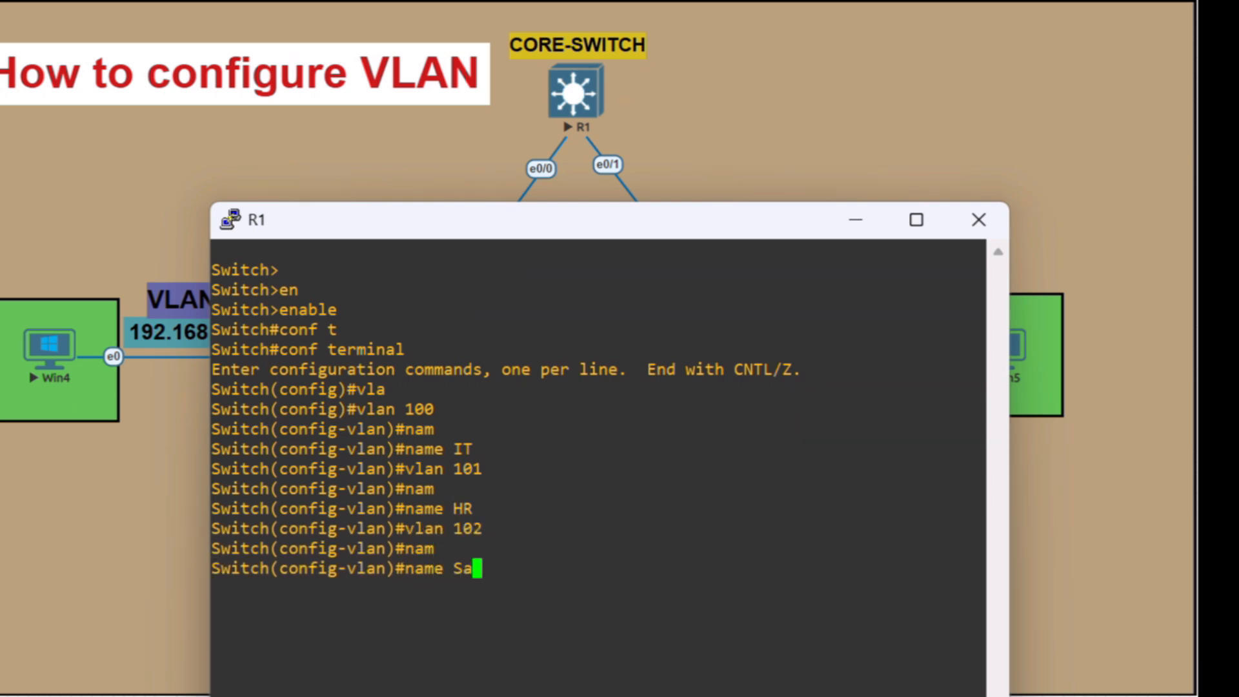
pyautogui.press('Return')
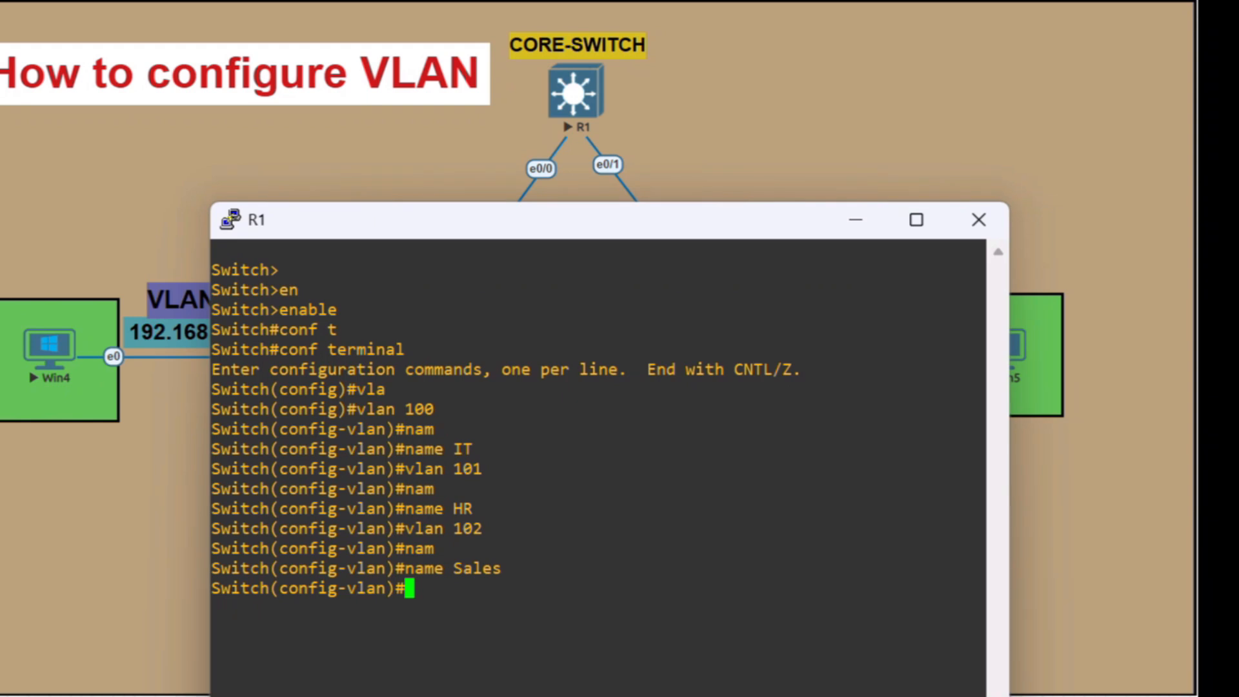
pyautogui.press('Return')
pyautogui.press('Return')
pyautogui.press('Return')
pyautogui.press('Return')
pyautogui.write('exi')
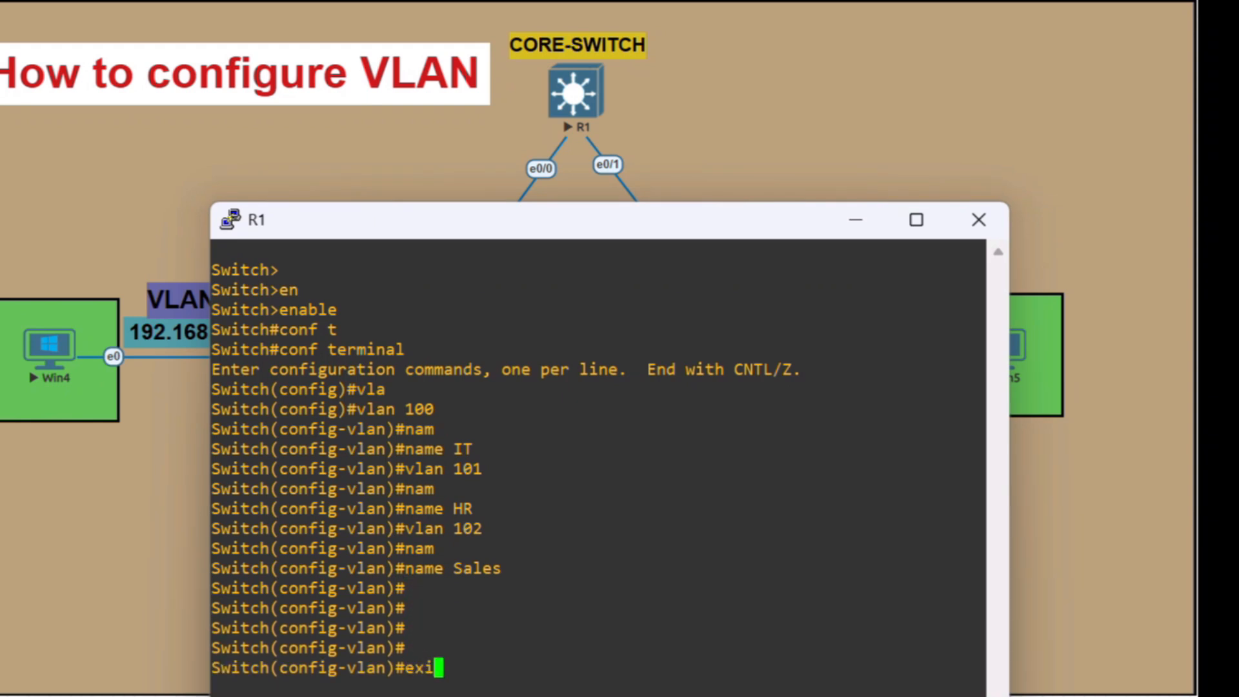
pyautogui.write('t')
pyautogui.press('Tab')
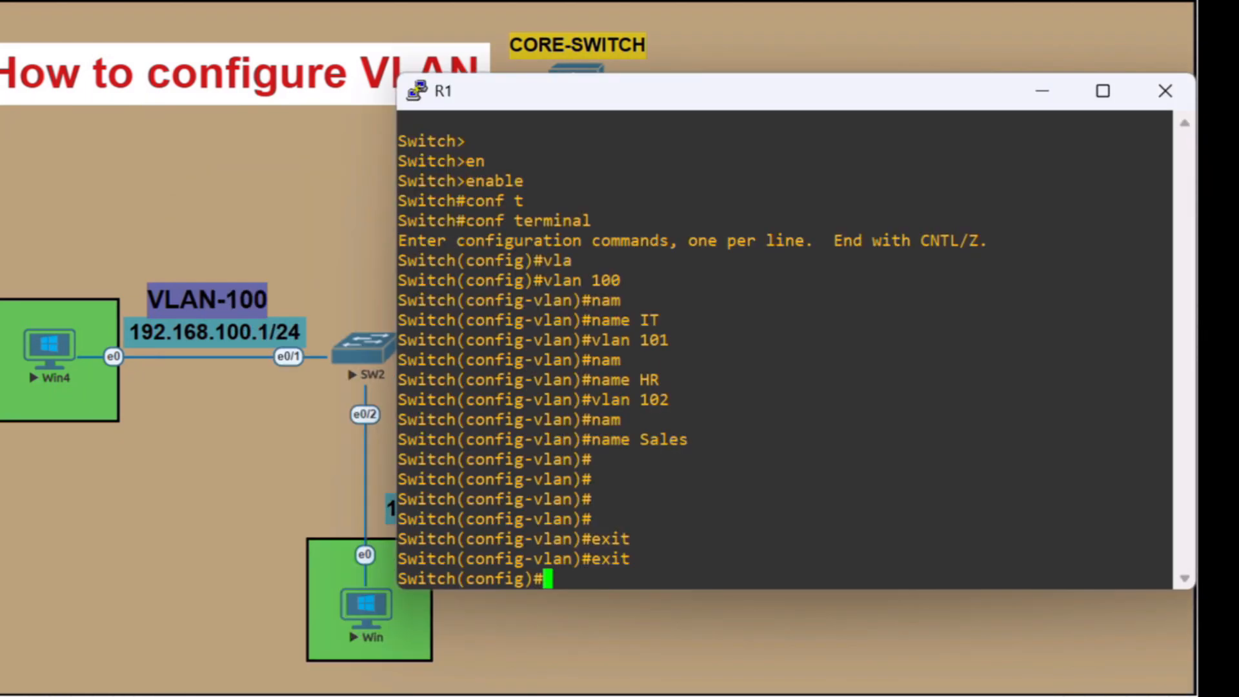
# Assign IP address 192.168.100.1 with mask 255.255.255.0 to the VLAN 100 interface
pyautogui.write('int vla')
pyautogui.press('Tab')
pyautogui.write('100')
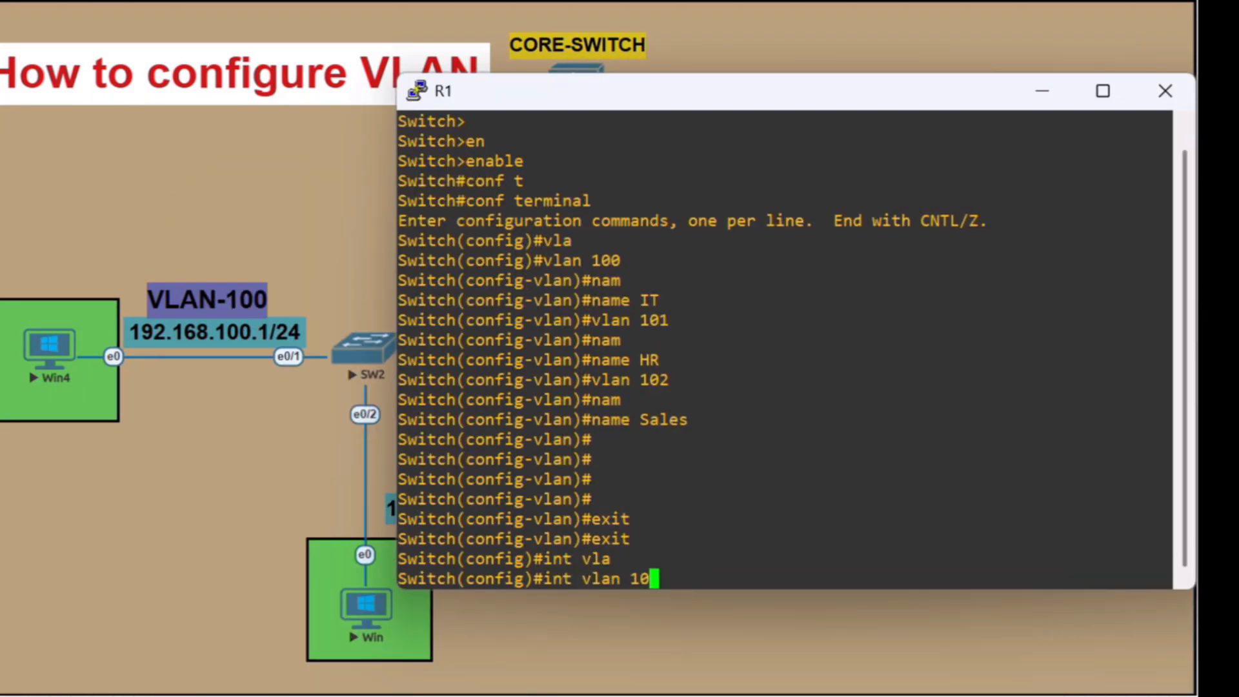
pyautogui.press('Return')
pyautogui.write('ip add')
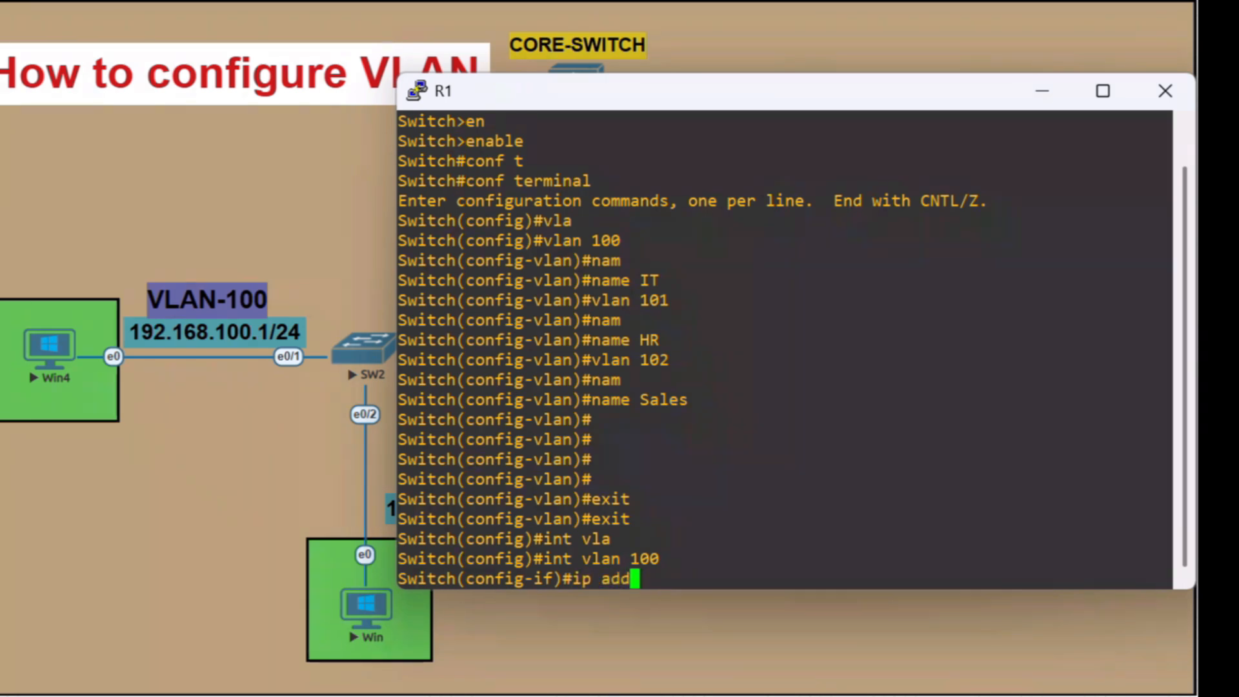
pyautogui.press('Tab')
pyautogui.write('192.168')
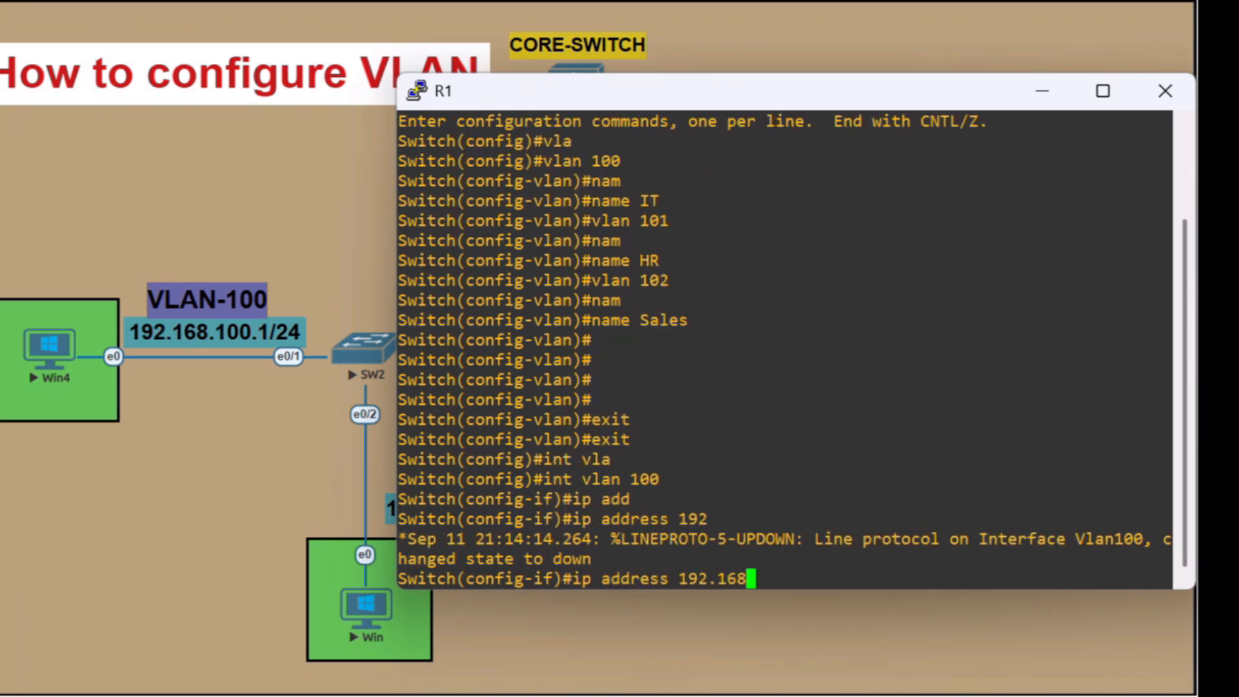
pyautogui.write('.100.1 ')
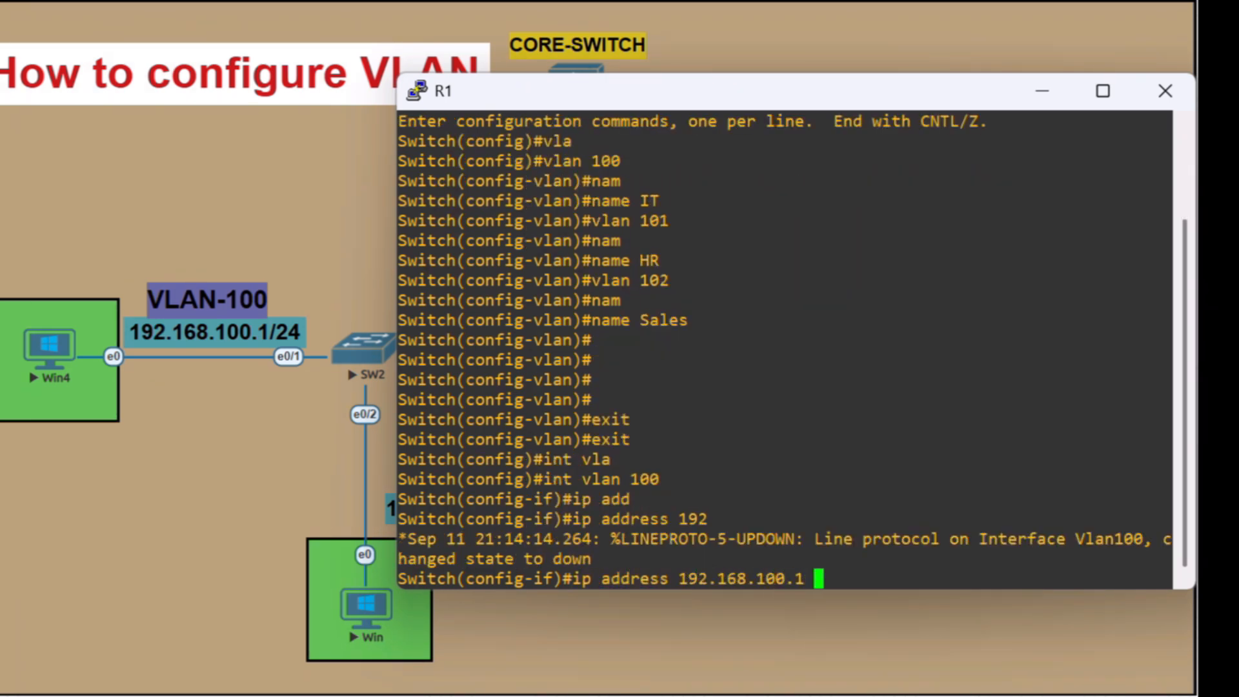
pyautogui.write('255,255')
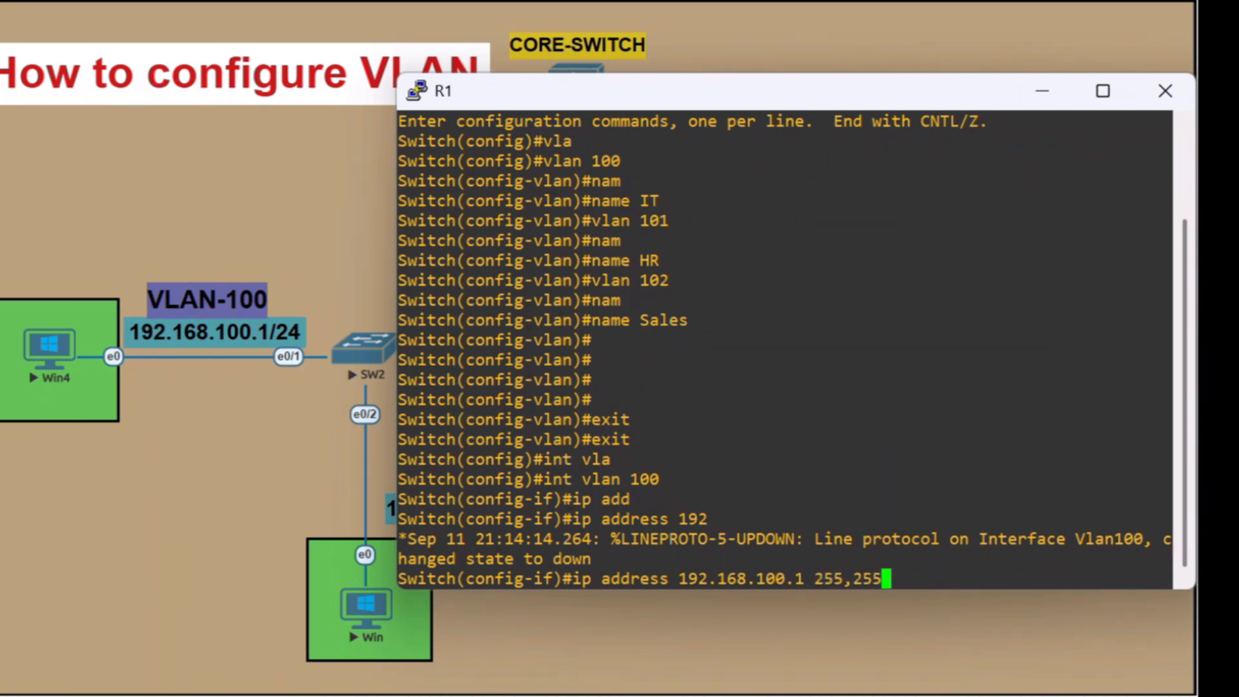
pyautogui.write('.255.0')
pyautogui.press('Return')
# Enable the VLAN 100 interface with no shutdown
pyautogui.write('no')
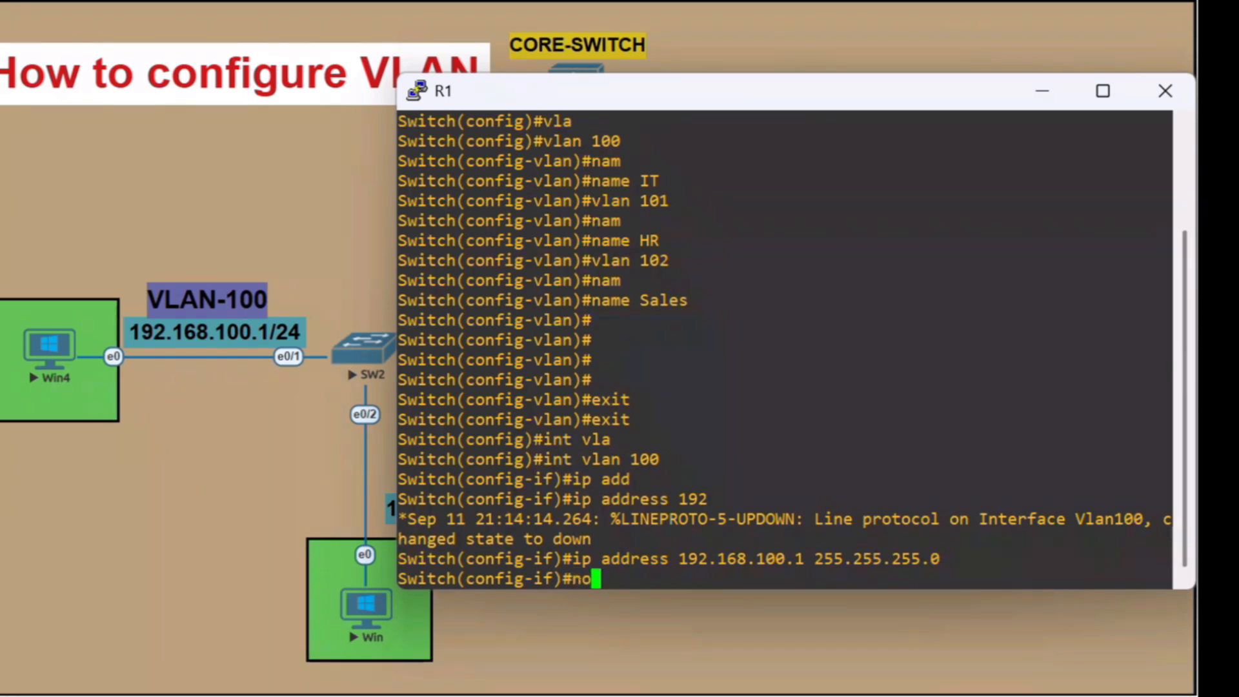
pyautogui.write(' sh')
pyautogui.press('Tab')
pyautogui.press('Return')
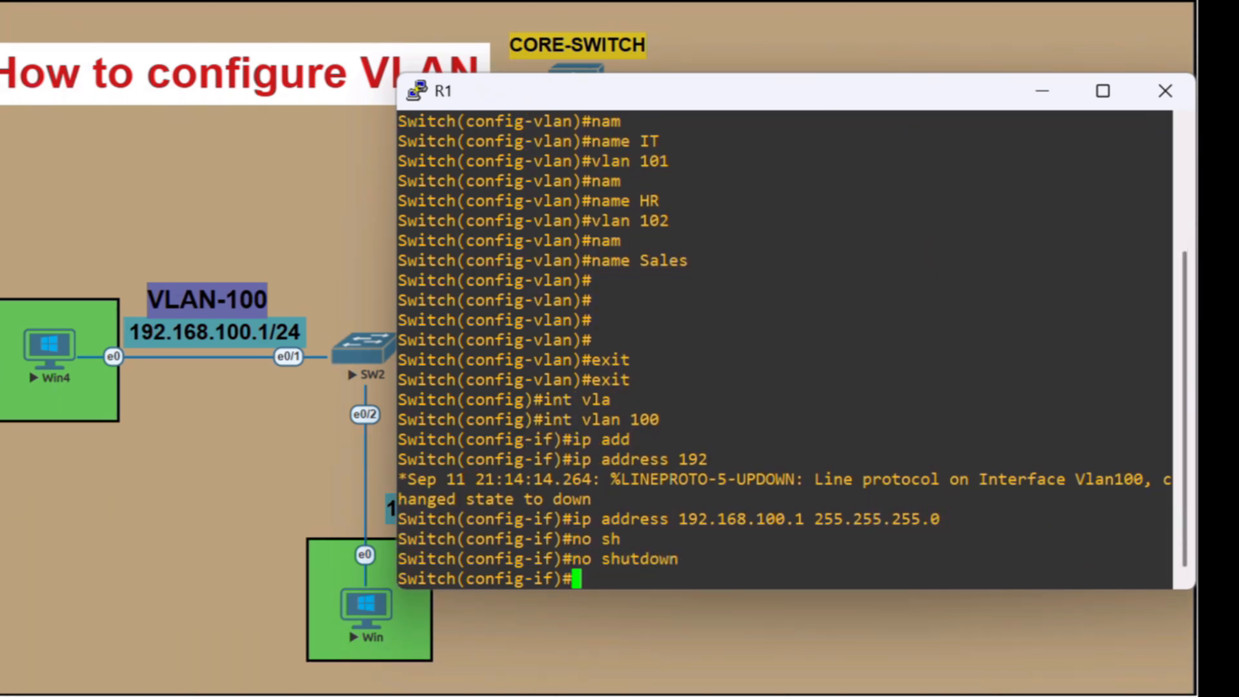
pyautogui.press('Return')
pyautogui.press('Return')
pyautogui.press('Return')
# Enter the VLAN 101 interface and assign it IP address 192.168.101.1 with mask 255.255.255.0
pyautogui.press('Up')
pyautogui.press('Up')
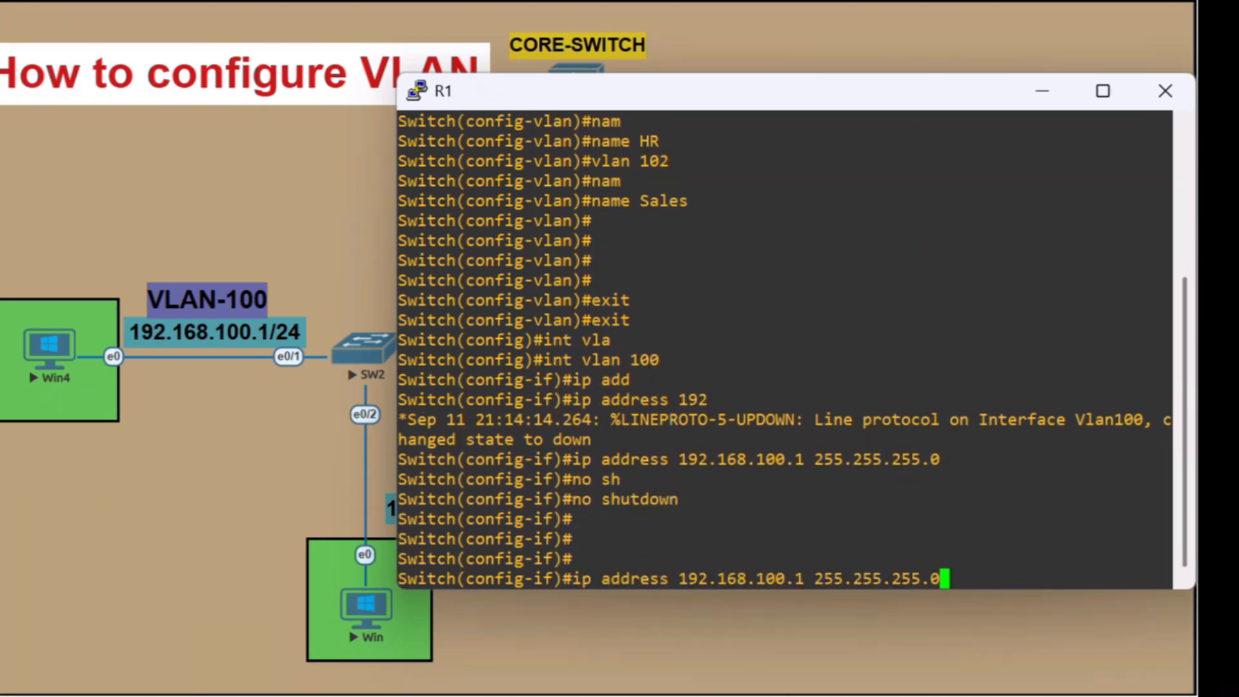
pyautogui.press('Up')
pyautogui.press('BackSpace')
pyautogui.write('10')
pyautogui.press('Return')
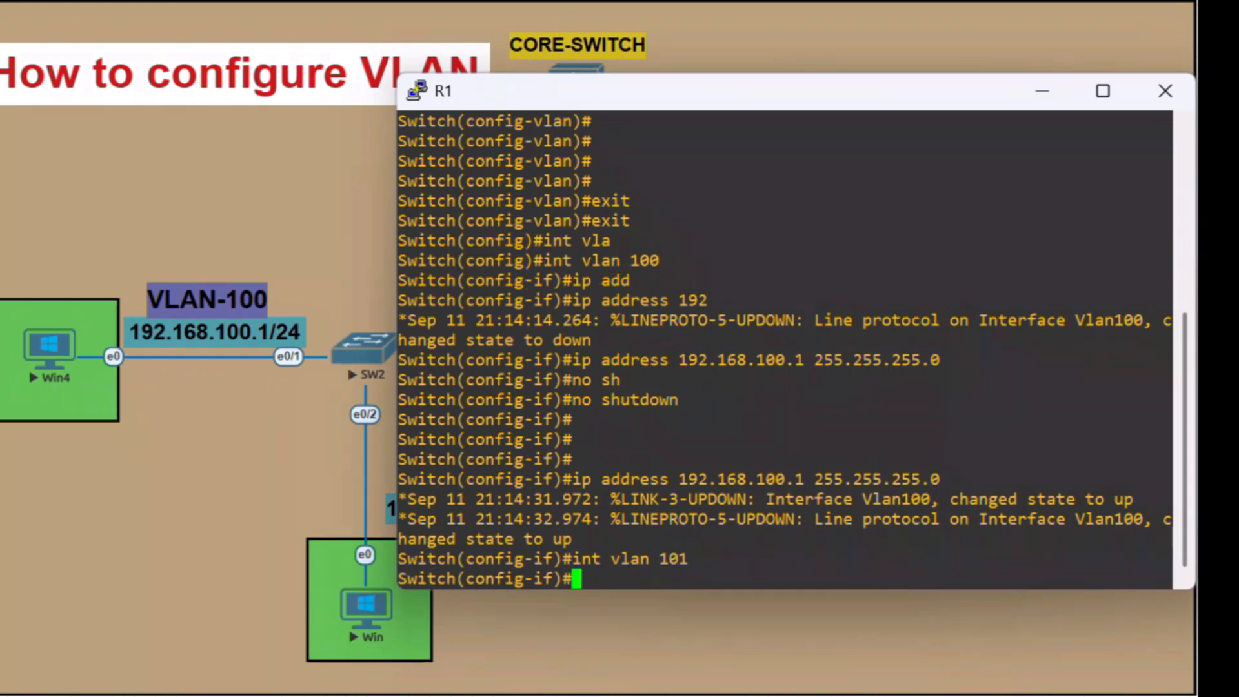
pyautogui.write('ip a')
pyautogui.press('Tab')
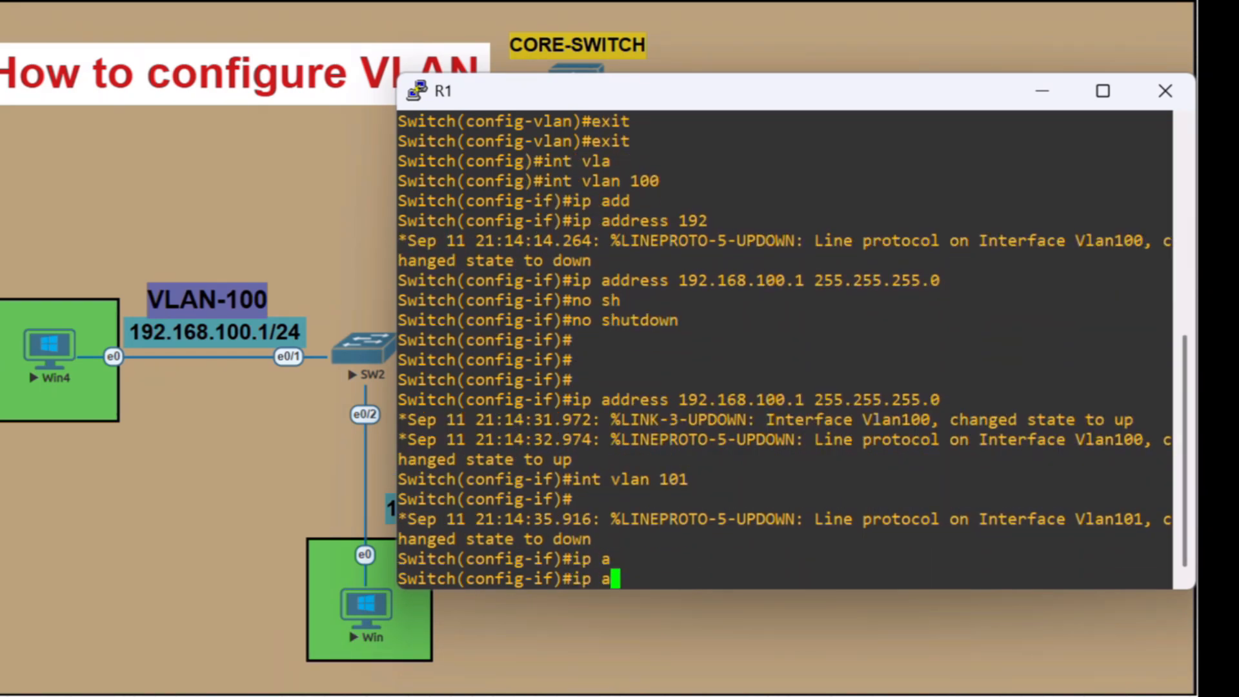
pyautogui.write('d')
pyautogui.press('Tab')
pyautogui.write('192.17')
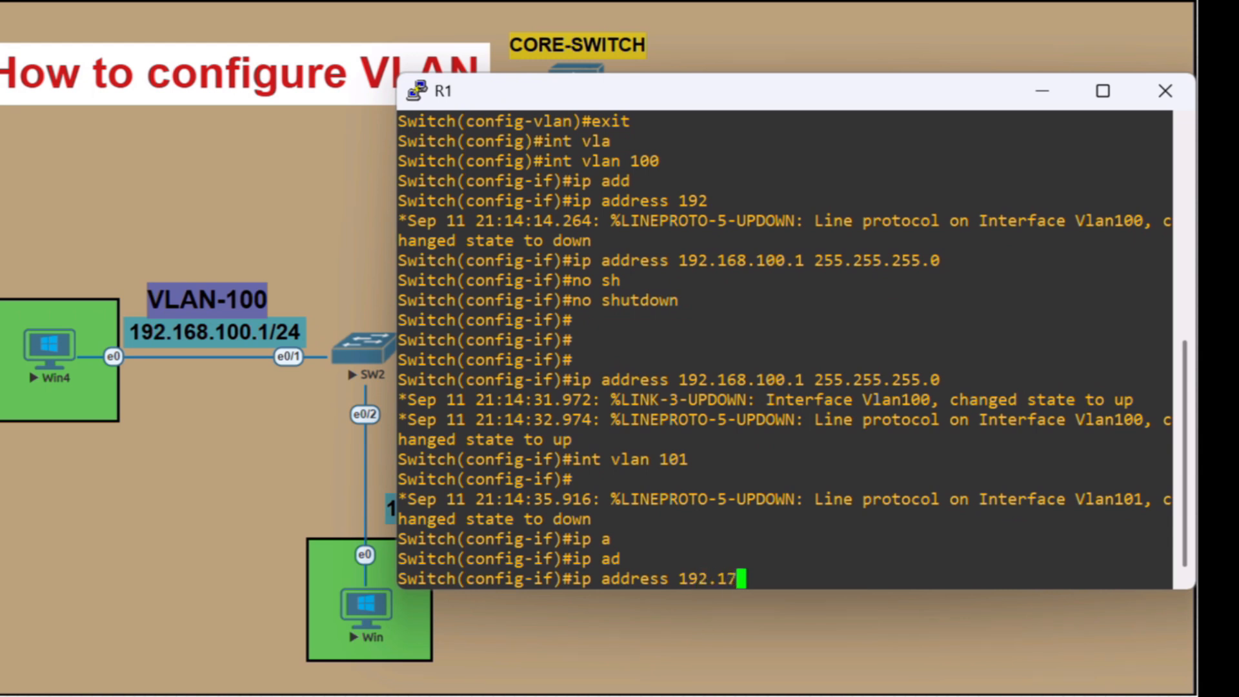
pyautogui.press('BackSpace')
pyautogui.write('68.101.1 255')
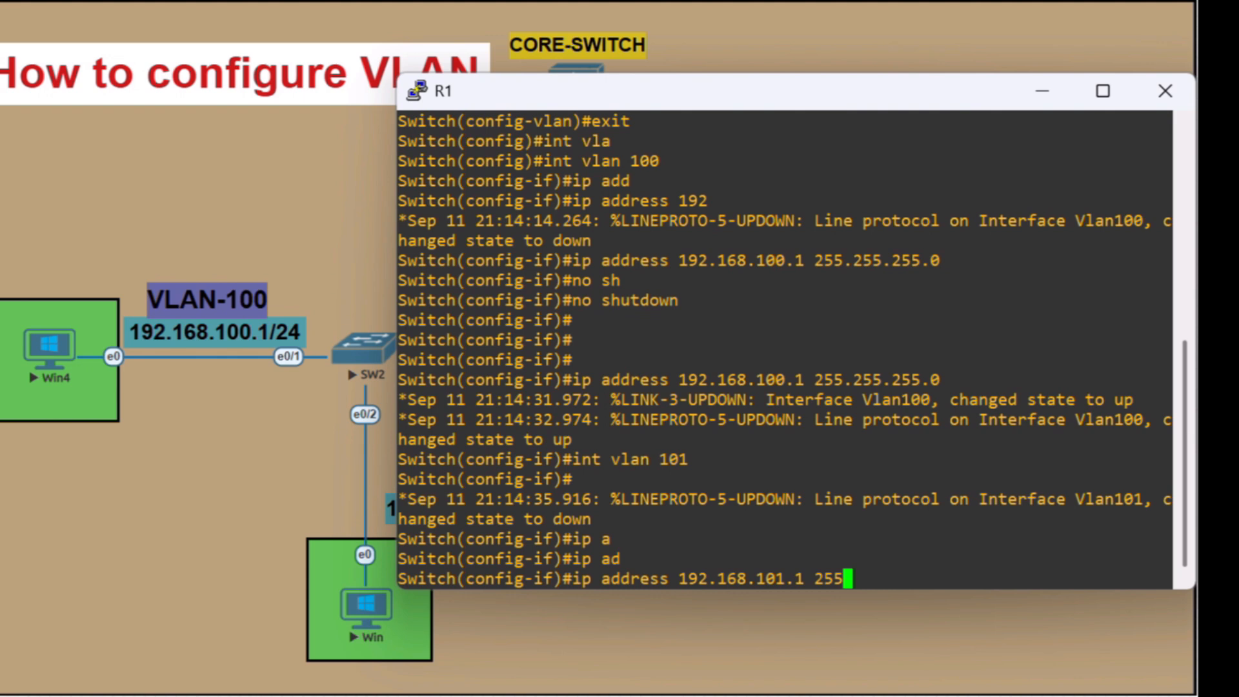
pyautogui.write('.2')
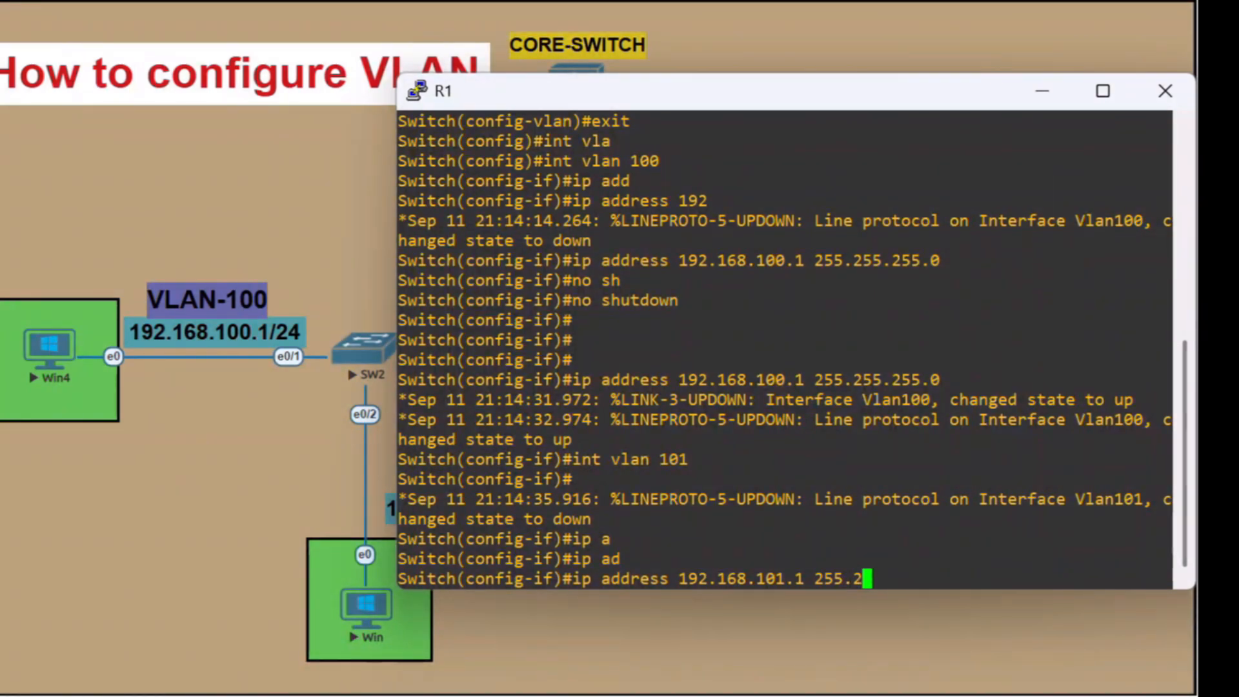
pyautogui.write('55.255')
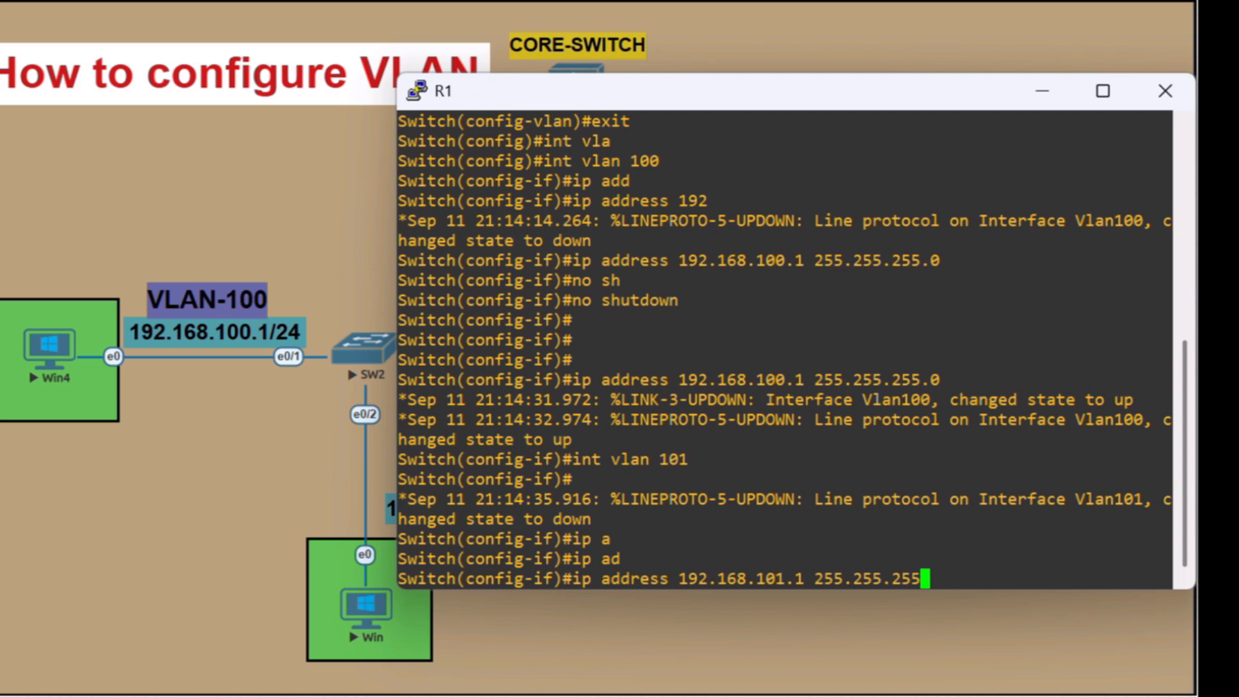
pyautogui.write('.0')
pyautogui.press('Return')
# Enable the VLAN 101 interface with no shutdown
pyautogui.write('no s')
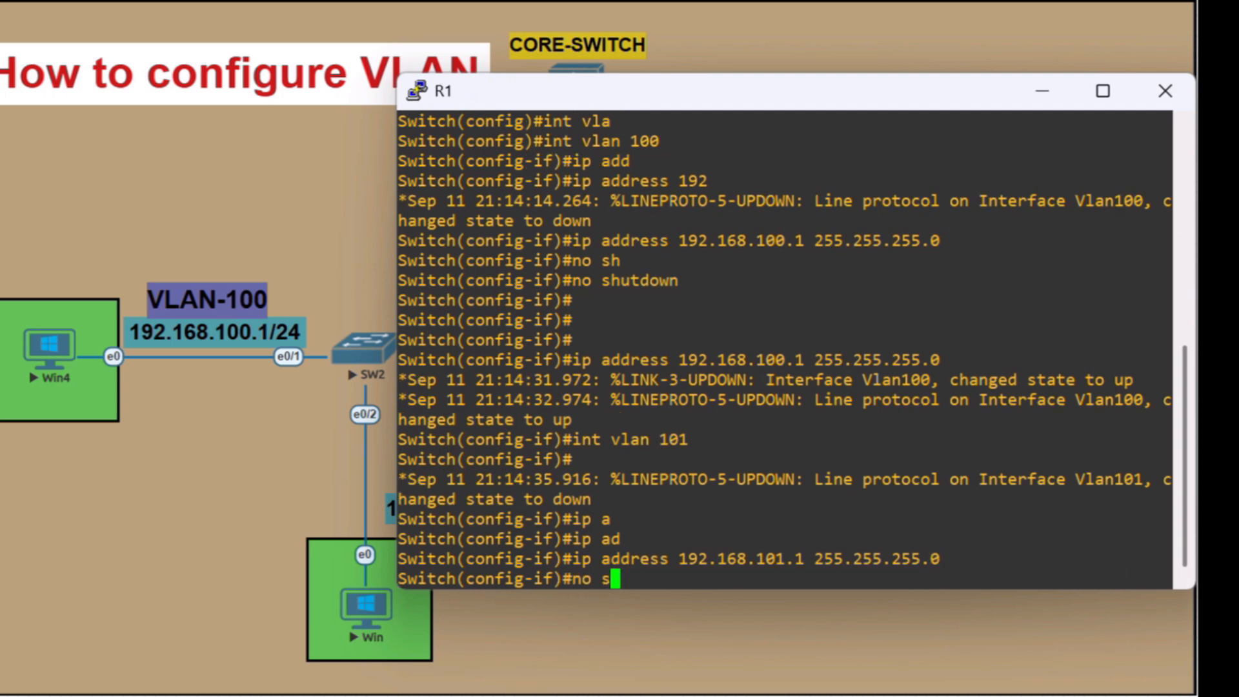
pyautogui.write('h')
pyautogui.press('Tab')
pyautogui.press('Return')
pyautogui.press('Return')
pyautogui.press('Return')
# Configure the VLAN 102 interface with IP address 192.168.102.1 255.255.255.0, enable it, and return to global configuration mode
pyautogui.press('Up')
pyautogui.press('Up')
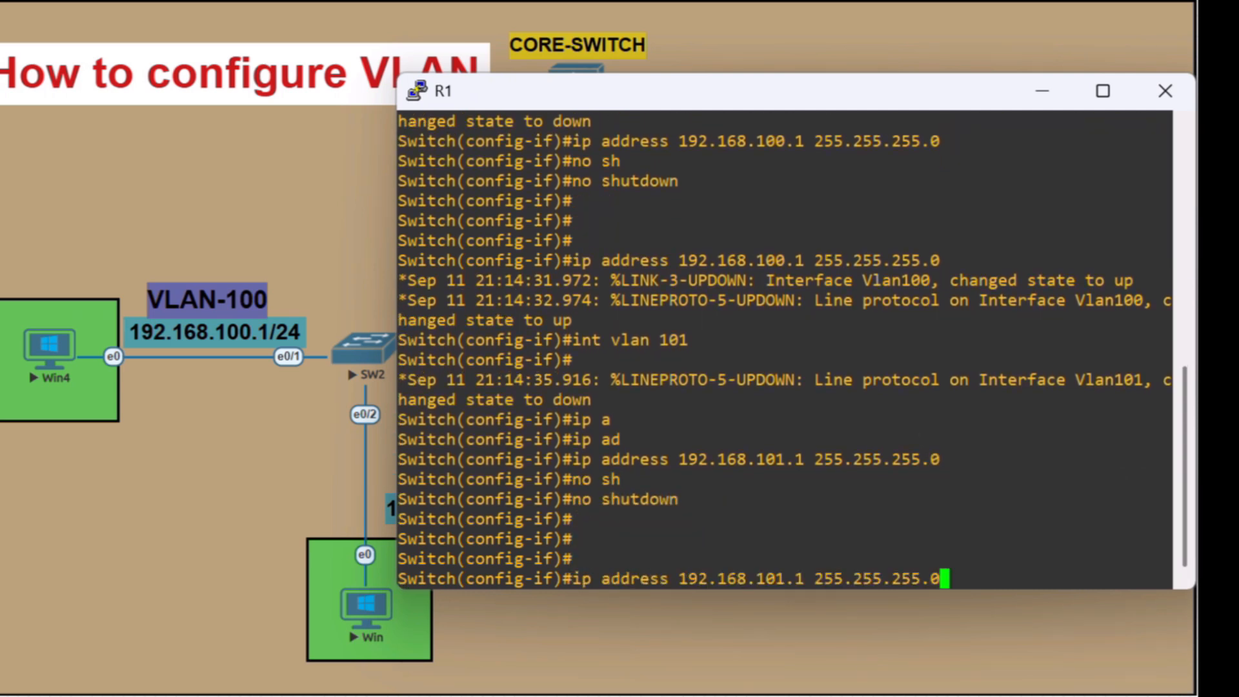
pyautogui.press('Up')
pyautogui.press('BackSpace')
pyautogui.write('2')
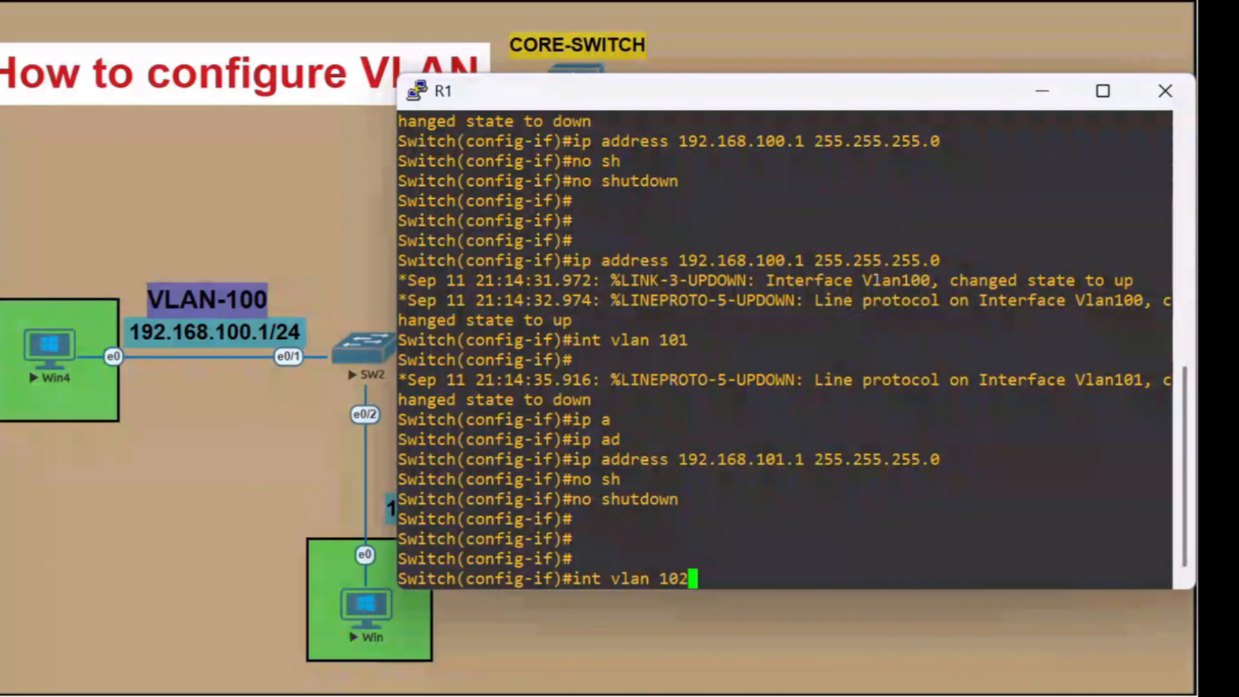
pyautogui.press('Return')
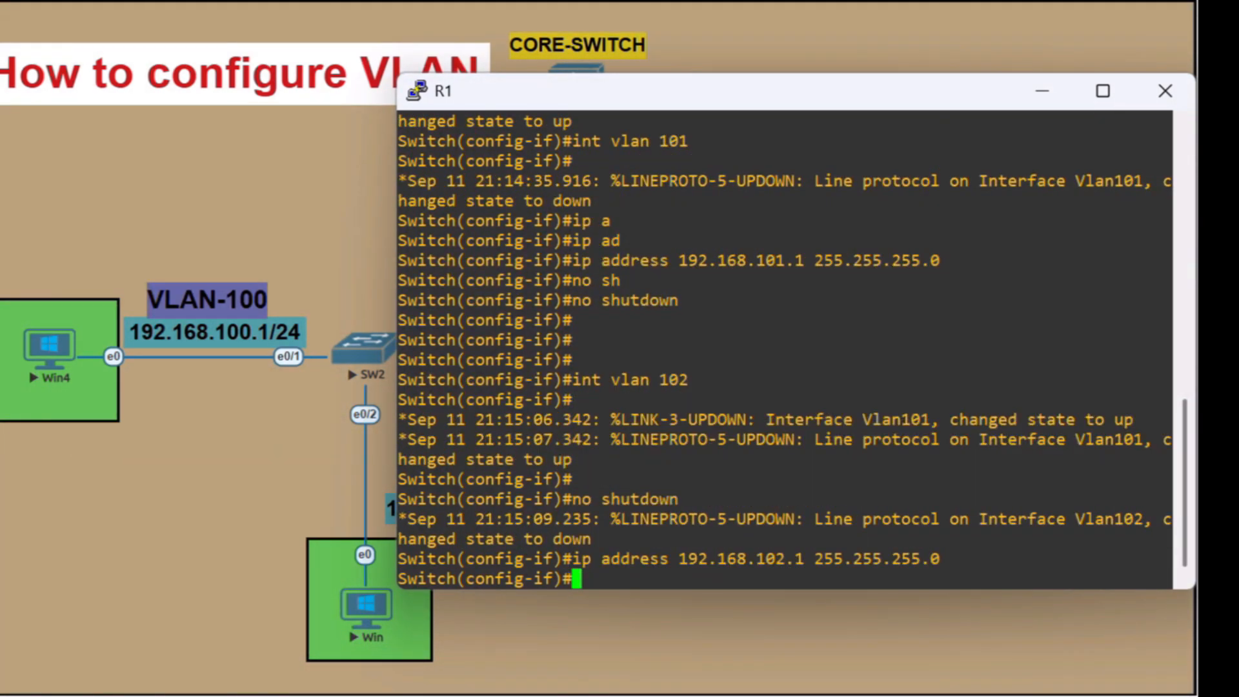
pyautogui.write('no sh')
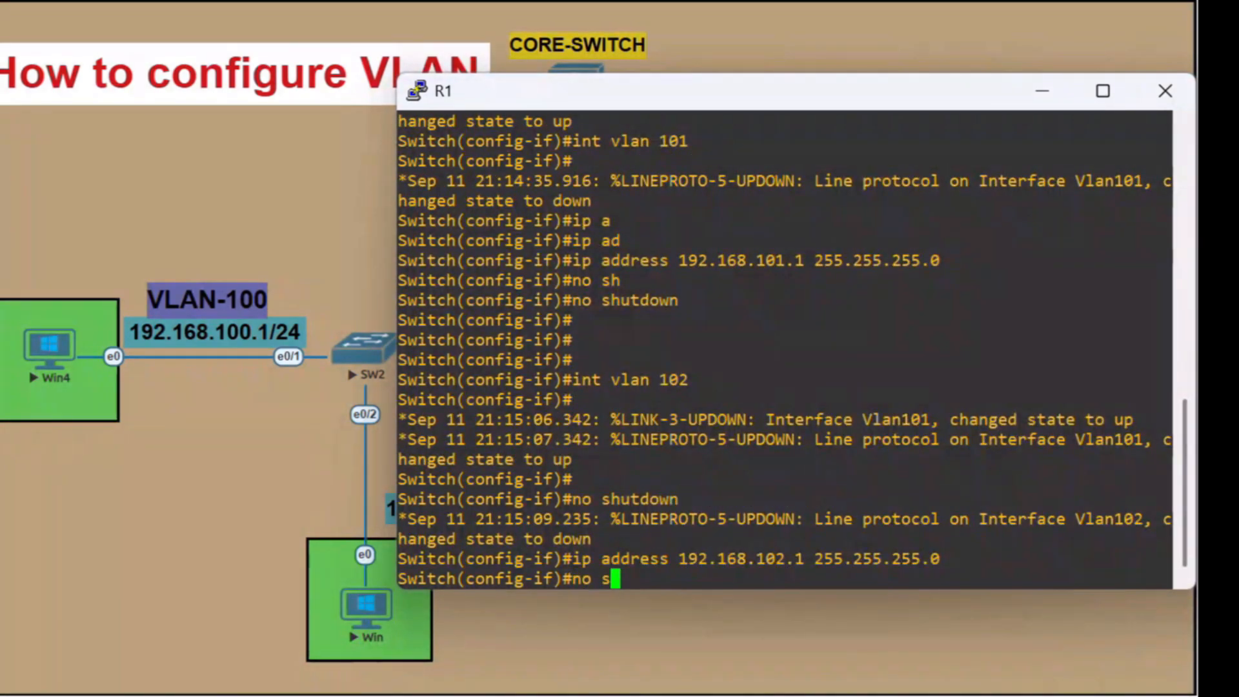
pyautogui.press('Tab')
pyautogui.press('Return')
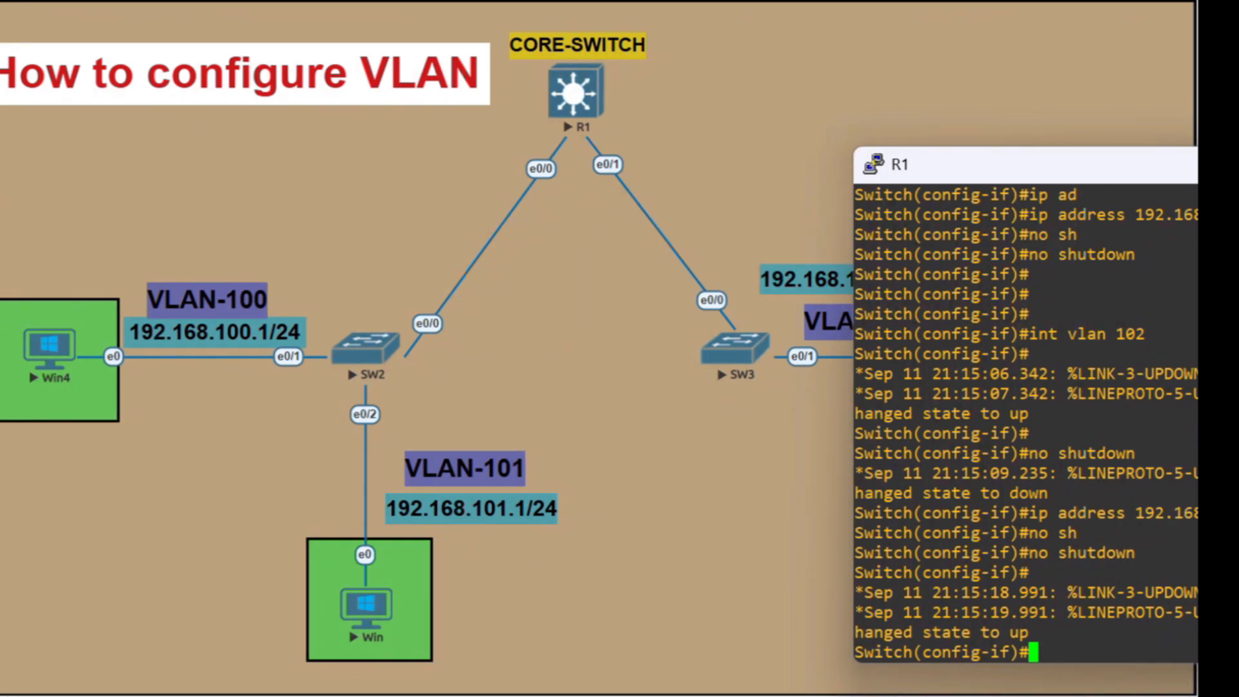
pyautogui.moveTo(989, 173); pyautogui.dragTo(694, 69)
pyautogui.write('exit')
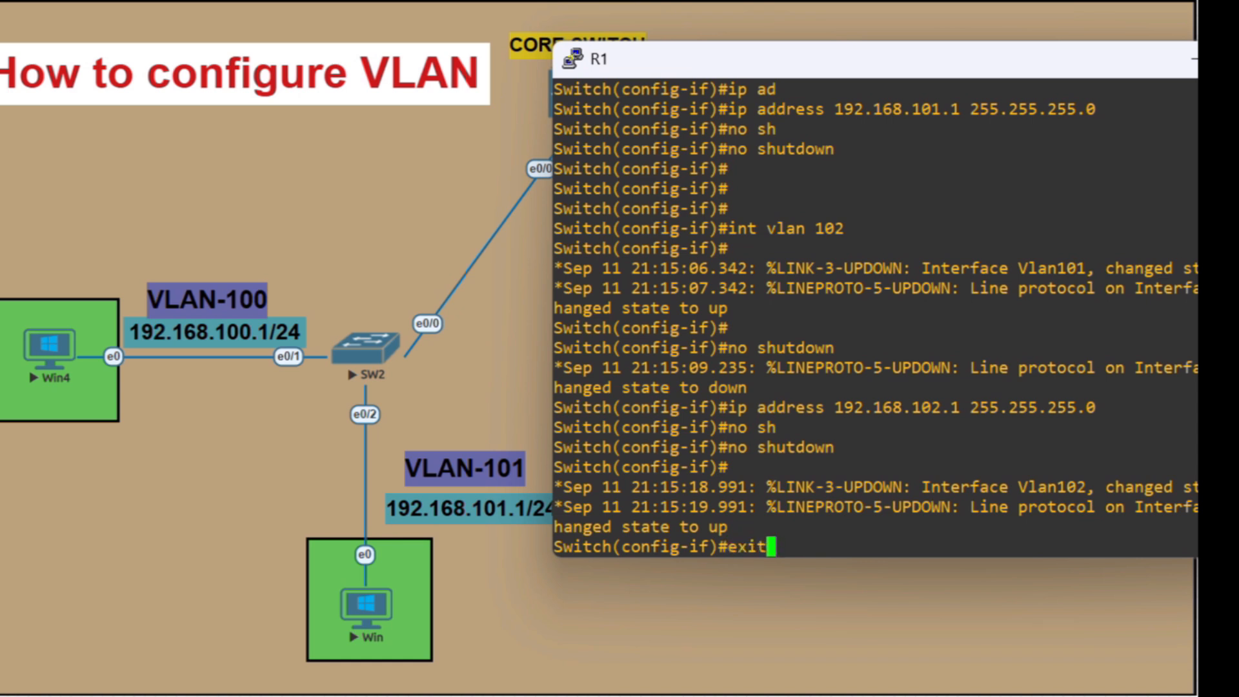
pyautogui.press('Return')
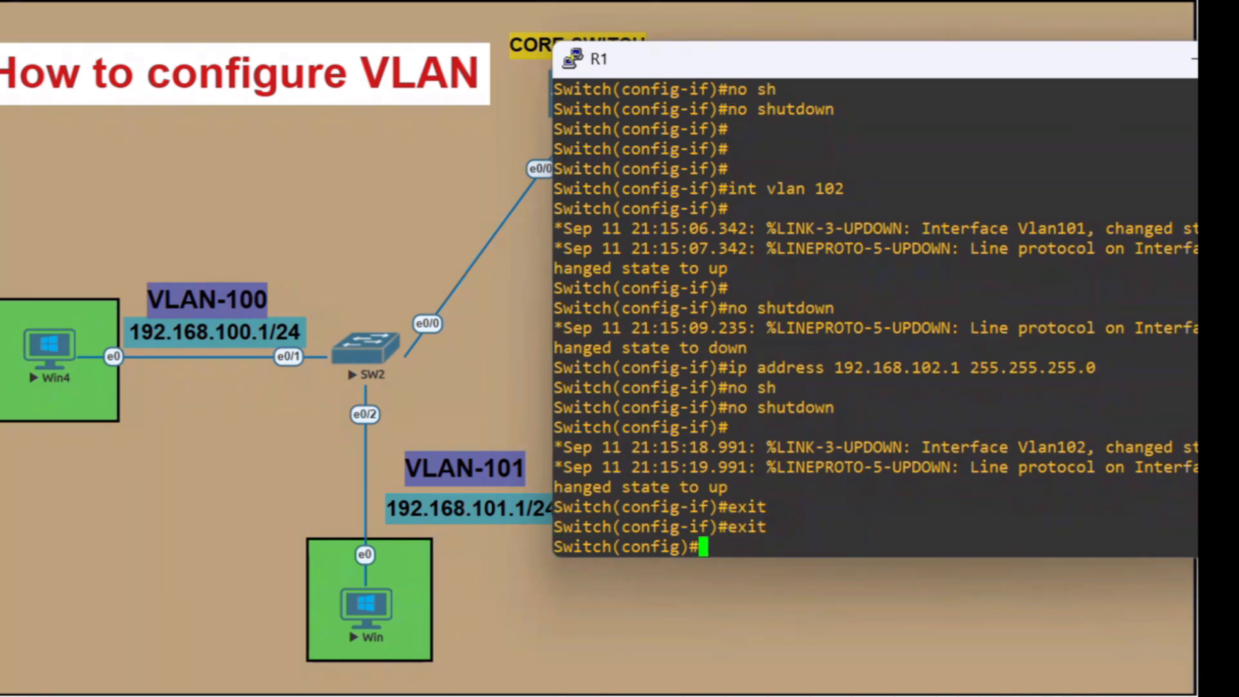
# Set the interface range ethernet 0/0-1 to switchport mode trunk
pyautogui.write('int ra')
pyautogui.press('Tab')
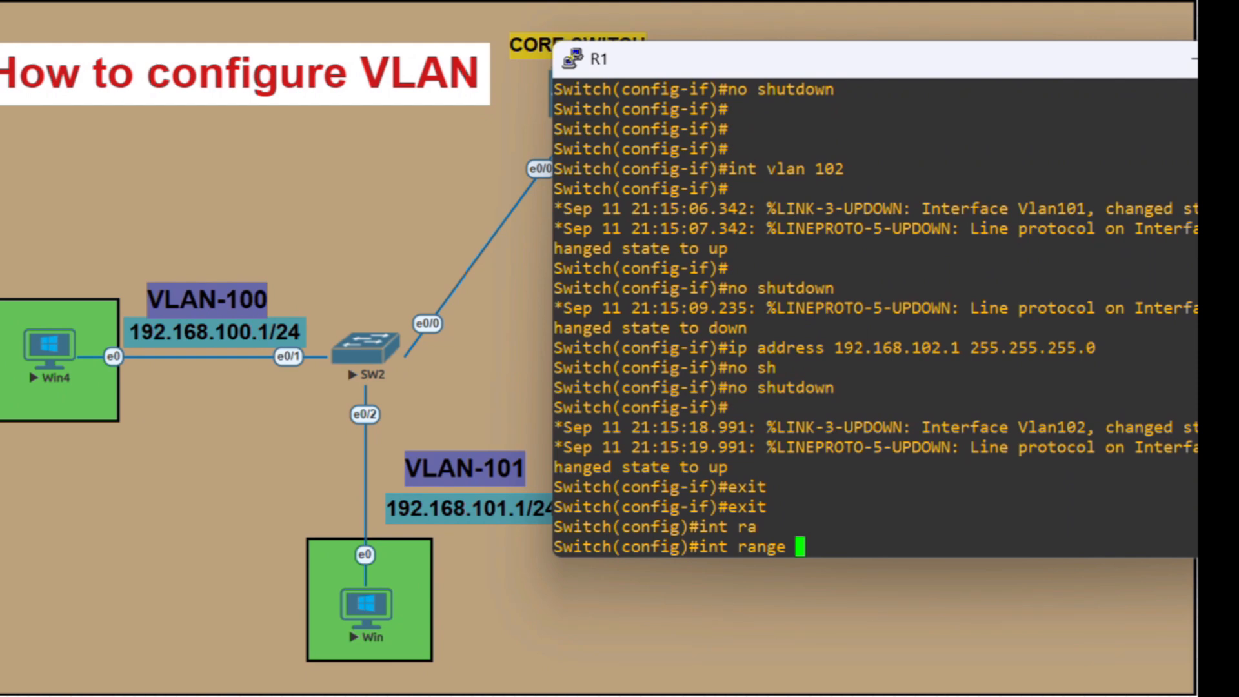
pyautogui.write('et')
pyautogui.press('Tab')
pyautogui.write('0/0')
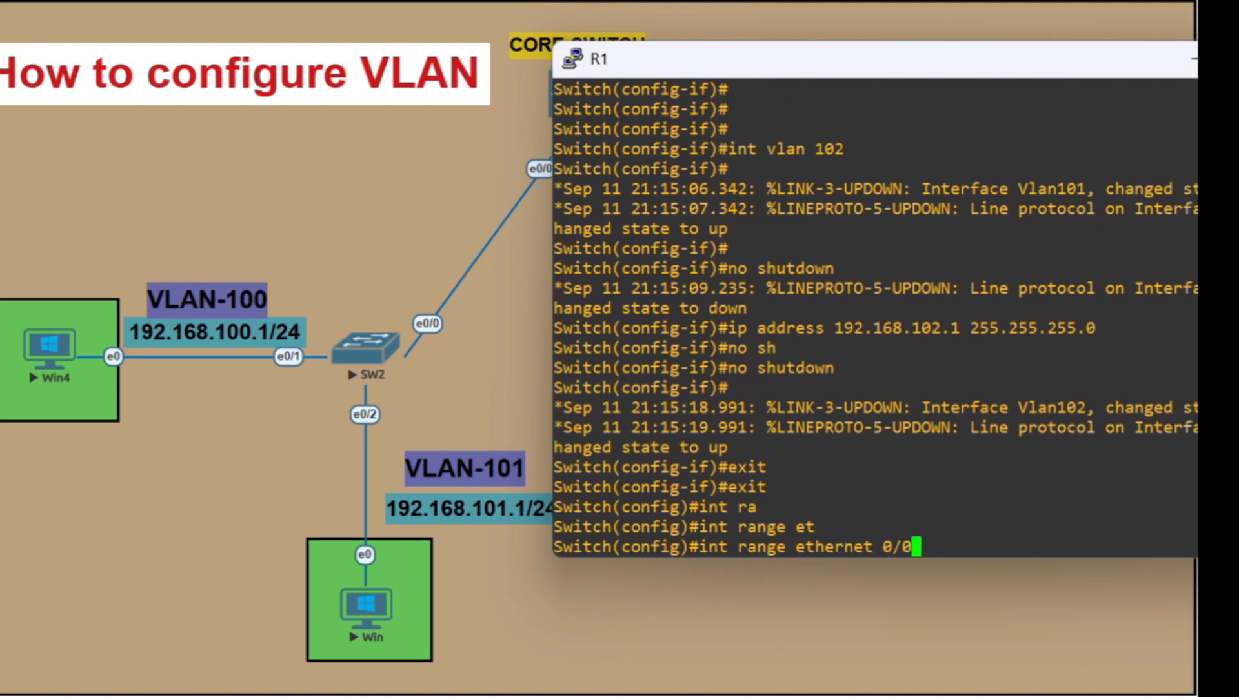
pyautogui.write('-')
pyautogui.moveTo(817, 71); pyautogui.dragTo(892, 135)
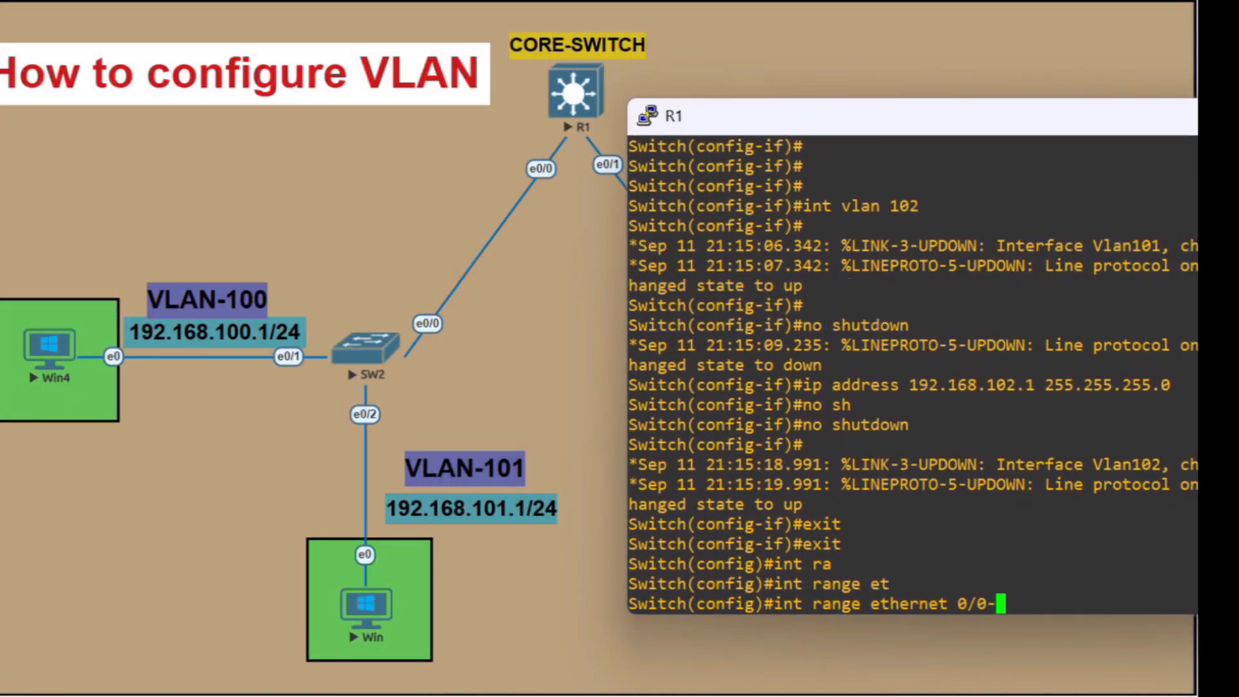
pyautogui.write('1')
pyautogui.press('Return')
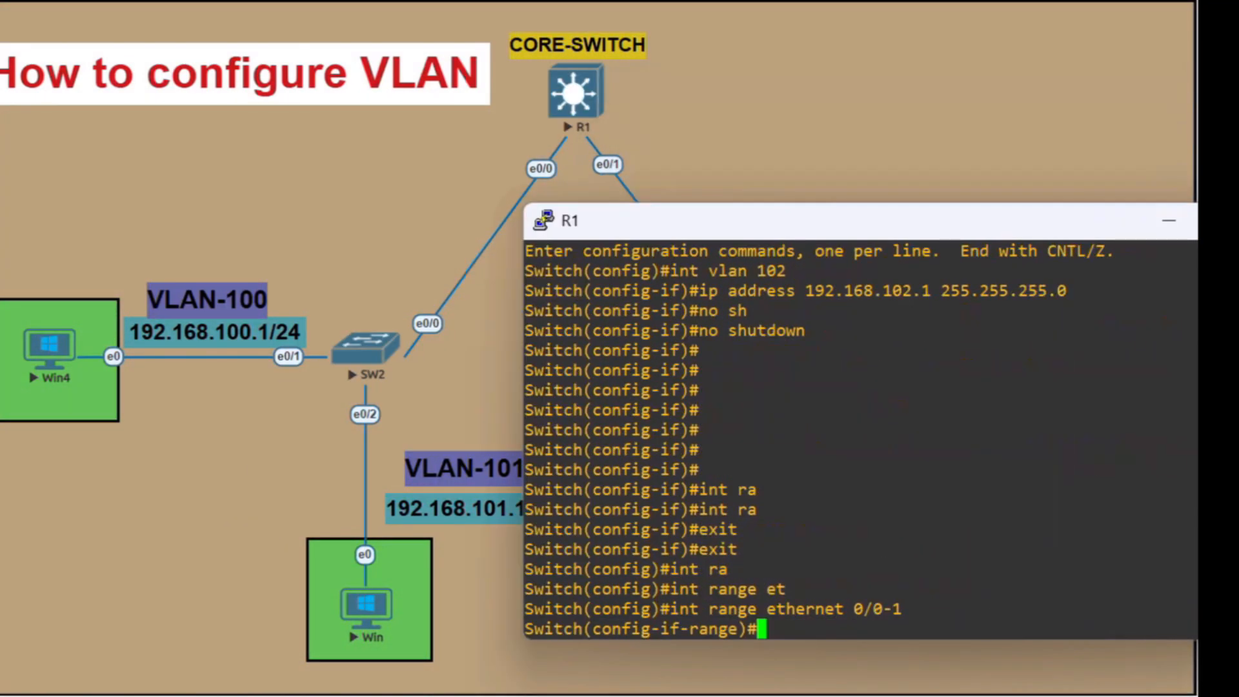
pyautogui.write('sw')
pyautogui.press('Tab')
pyautogui.write('mod')
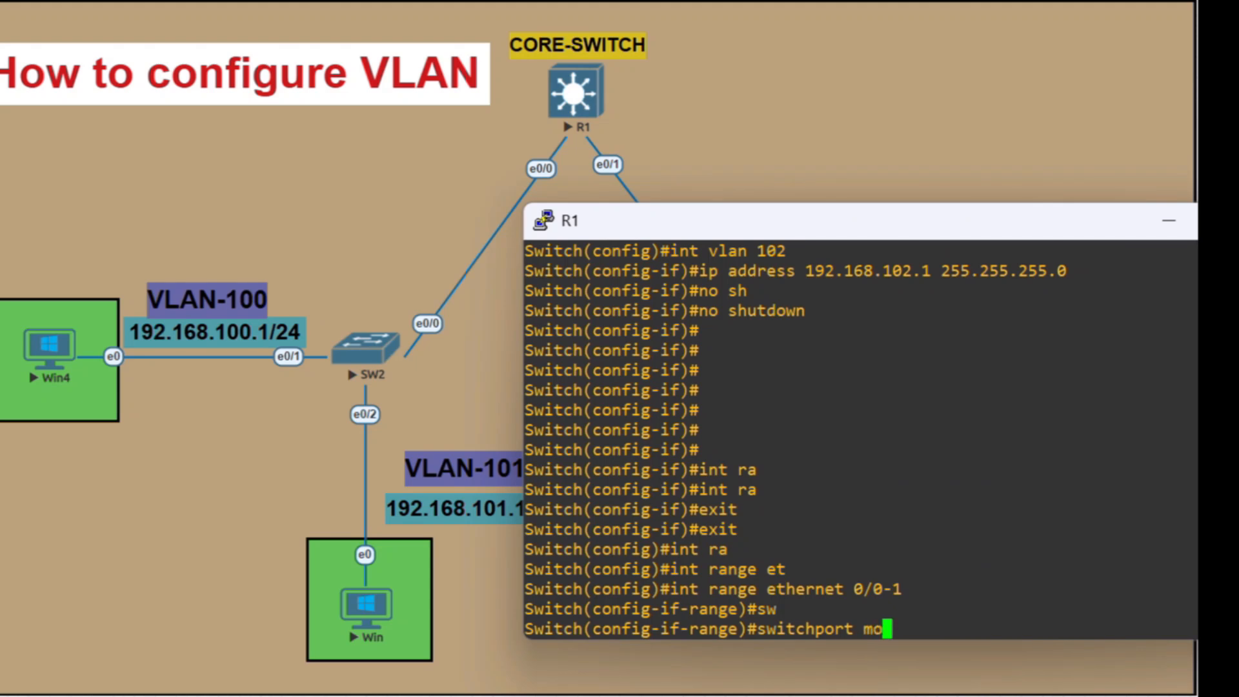
pyautogui.press('Tab')
pyautogui.write('tr')
pyautogui.press('Tab')
pyautogui.press('Return')
# Allow VLANs 100,101,102 on the trunk interface range of the core switch
pyautogui.write('sw')
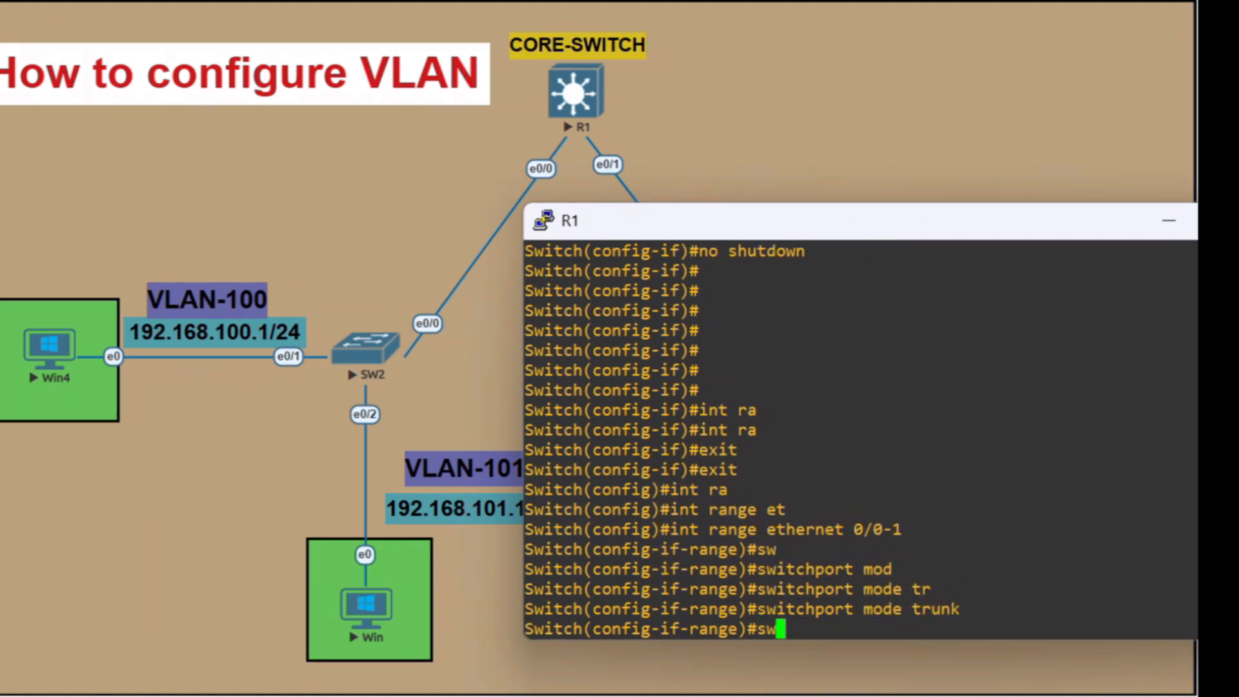
pyautogui.press('Tab')
pyautogui.write('tr')
pyautogui.press('Tab')
pyautogui.write('a')
pyautogui.press('Tab')
pyautogui.write('vla')
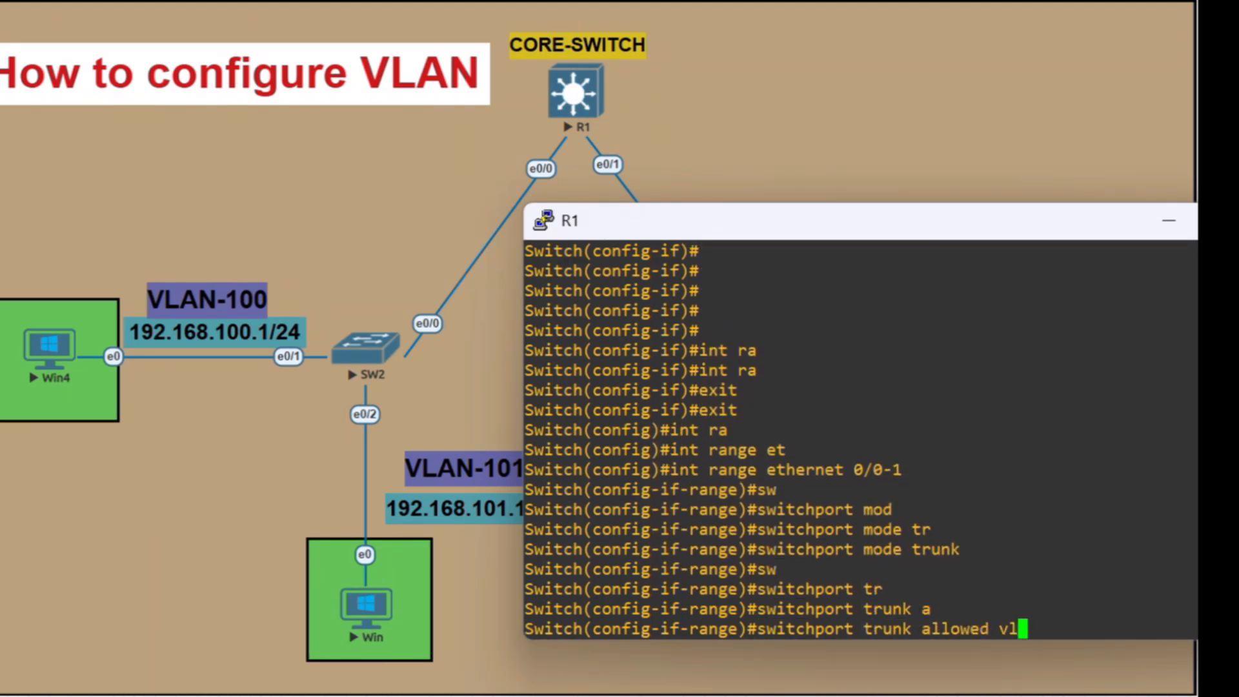
pyautogui.press('Tab')
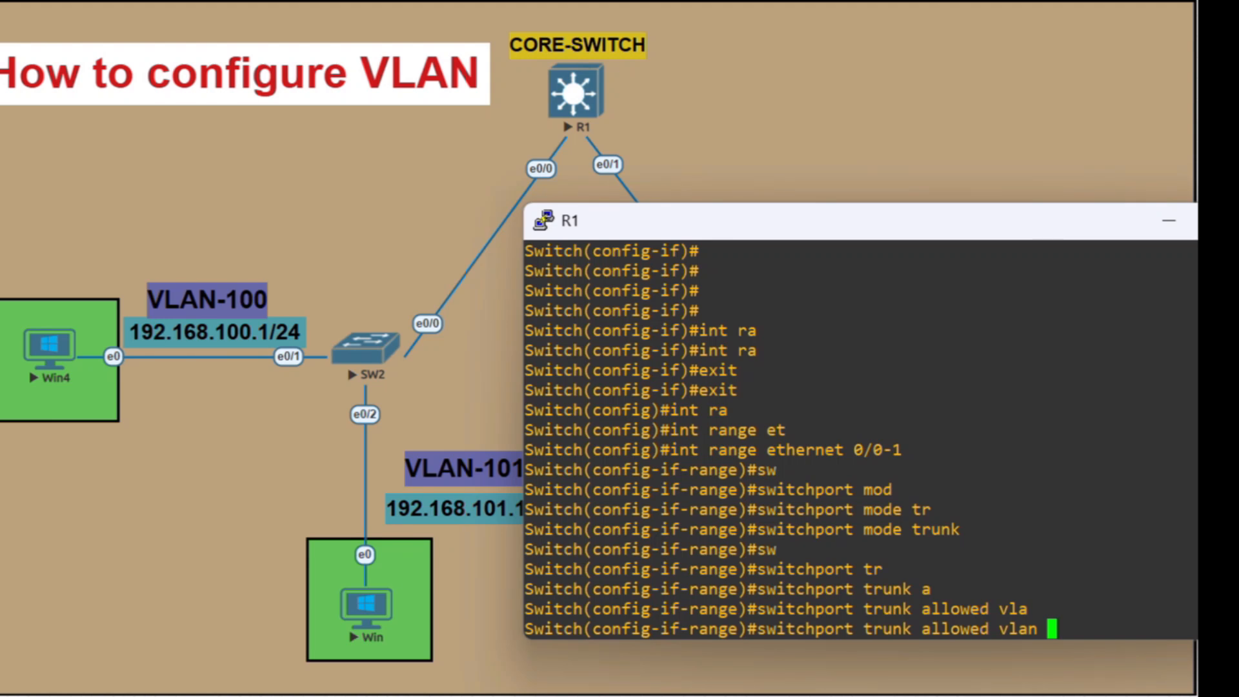
pyautogui.write('100,101')
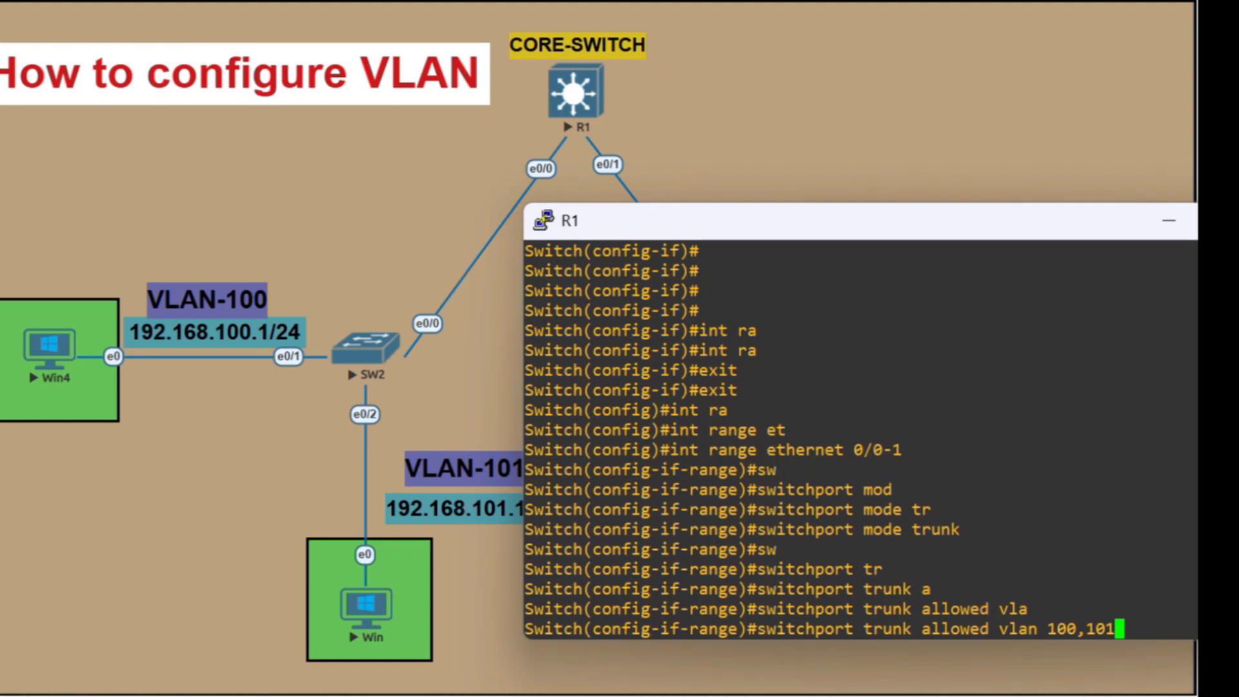
pyautogui.write(',102')
pyautogui.press('Return')
pyautogui.press('Return')
pyautogui.press('Return')
pyautogui.press('Return')
pyautogui.press('Return')
pyautogui.press('Return')
pyautogui.press('Return')
pyautogui.press('Return')
pyautogui.press('Return')
pyautogui.press('Return')
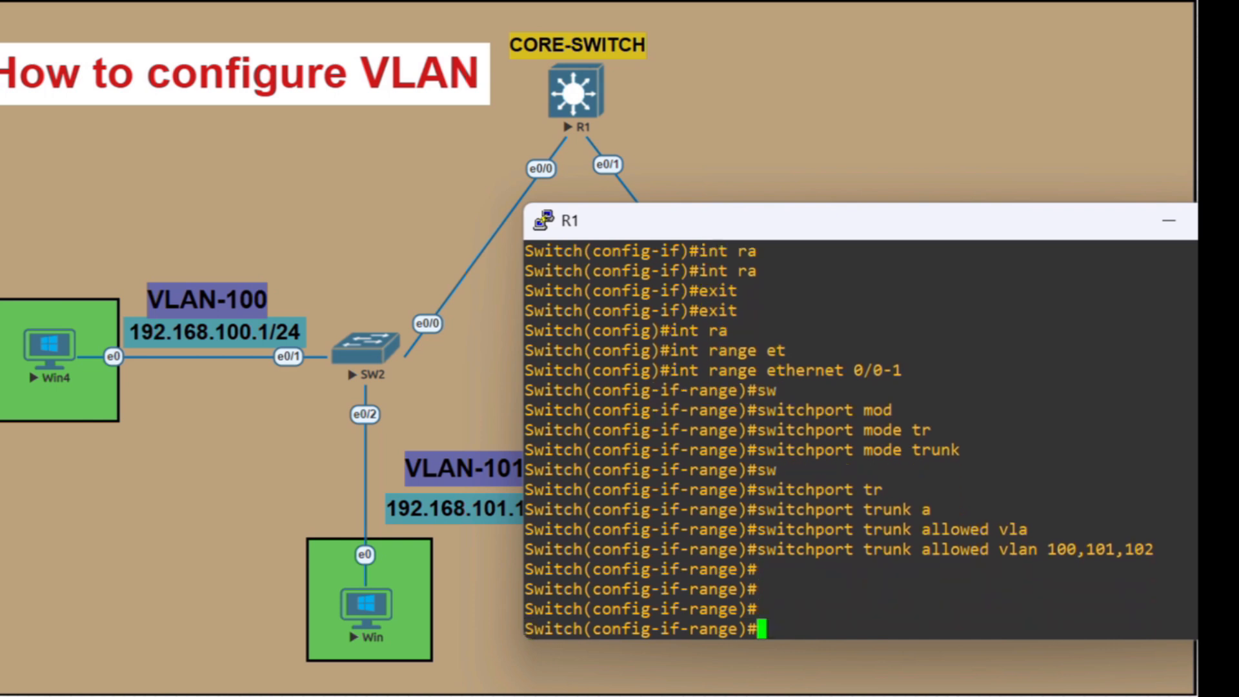
# Exit interface range configuration and return the core switch to global configuration mode
pyautogui.press('Return')
pyautogui.press('Return')
pyautogui.press('Return')
pyautogui.press('Return')
pyautogui.press('Return')
pyautogui.press('Return')
pyautogui.write('exit')
pyautogui.press('Return')
pyautogui.write('exit')
pyautogui.press('Return')
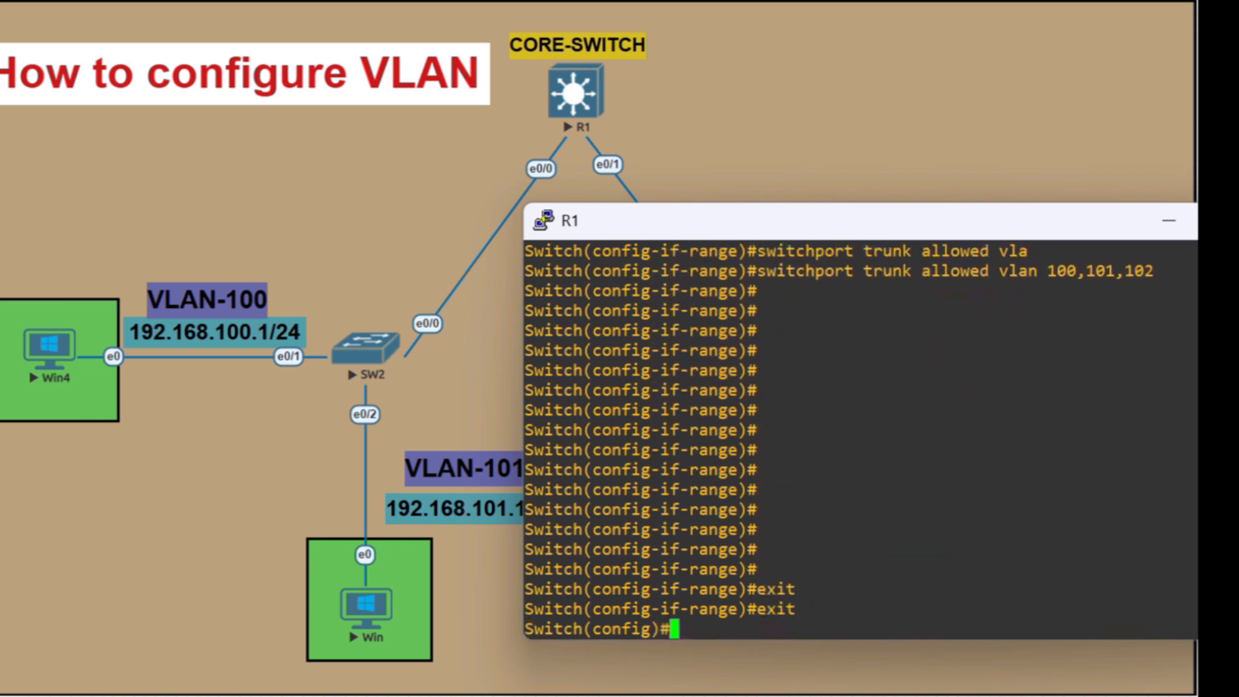
# Leave the core switch console and open the console of access switch SW2
pyautogui.hotkey('alt', 'Tab')
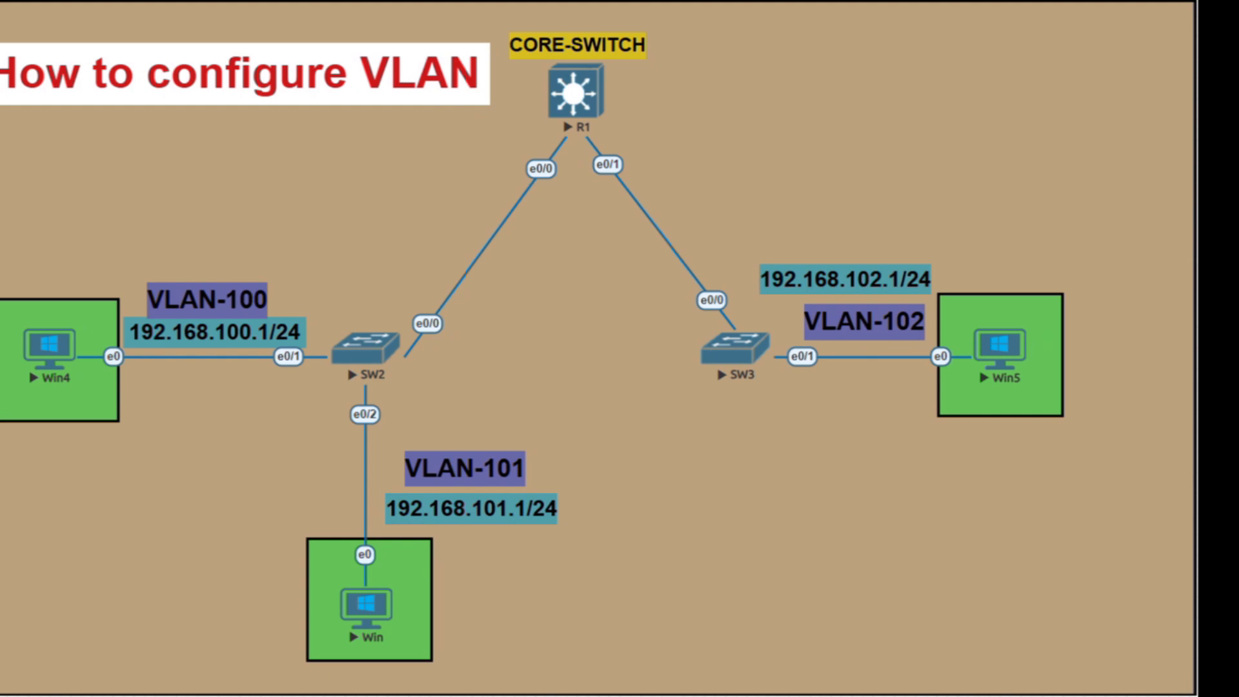
pyautogui.click(365, 349)
pyautogui.click(755, 159)
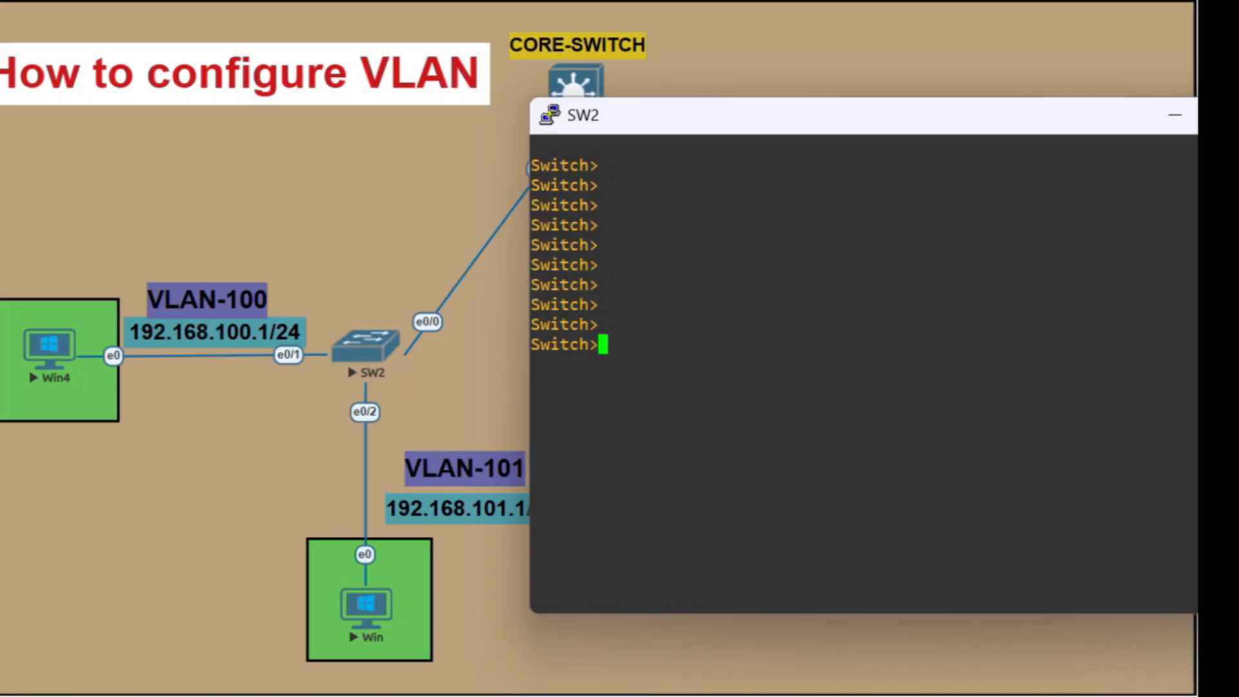
# Enter privileged mode with enable and global configuration mode with conf t on SW2
pyautogui.write('eb')
pyautogui.press('Return')
pyautogui.write('e')
pyautogui.press('BackSpace')
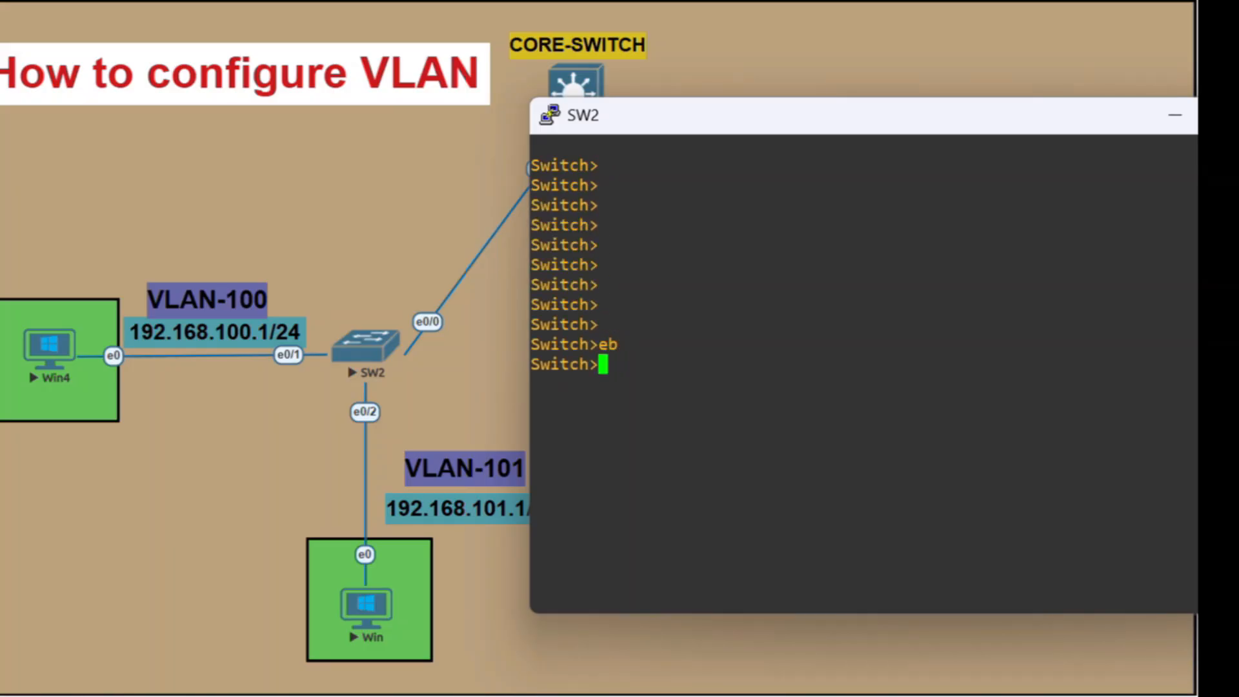
pyautogui.write('en')
pyautogui.press('Tab')
pyautogui.press('Return')
pyautogui.write('conf ')
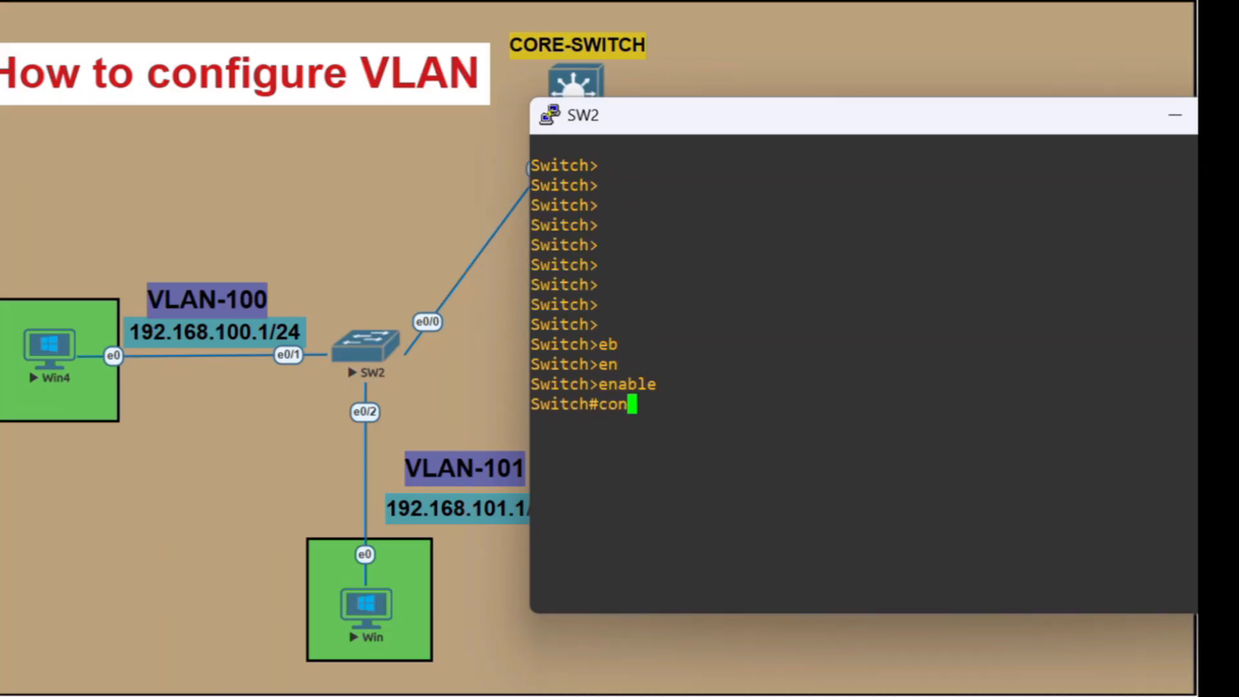
pyautogui.write('t')
pyautogui.press('Return')
# Create VLANs 100, 101 and 102 on SW2 and return to global configuration mode
pyautogui.write('vka')
pyautogui.press('Tab')
pyautogui.press('BackSpace')
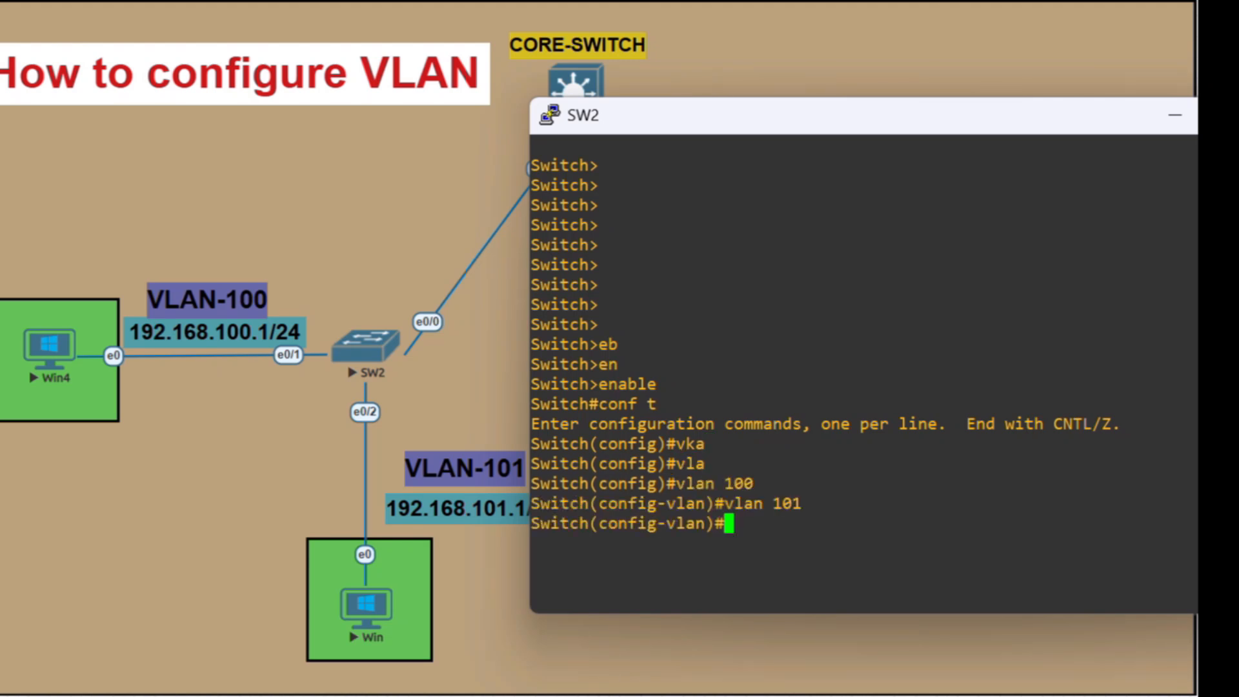
pyautogui.press('Up')
pyautogui.press('BackSpace')
pyautogui.write('2')
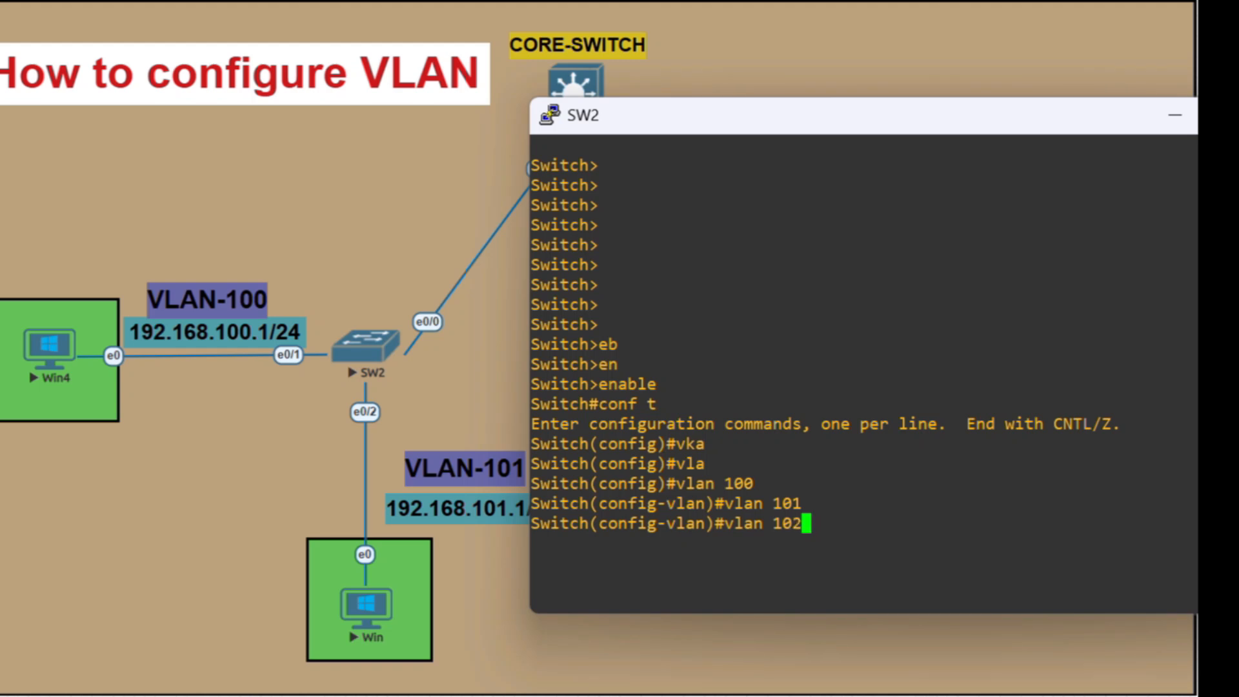
pyautogui.press('Return')
pyautogui.press('Return')
pyautogui.press('Return')
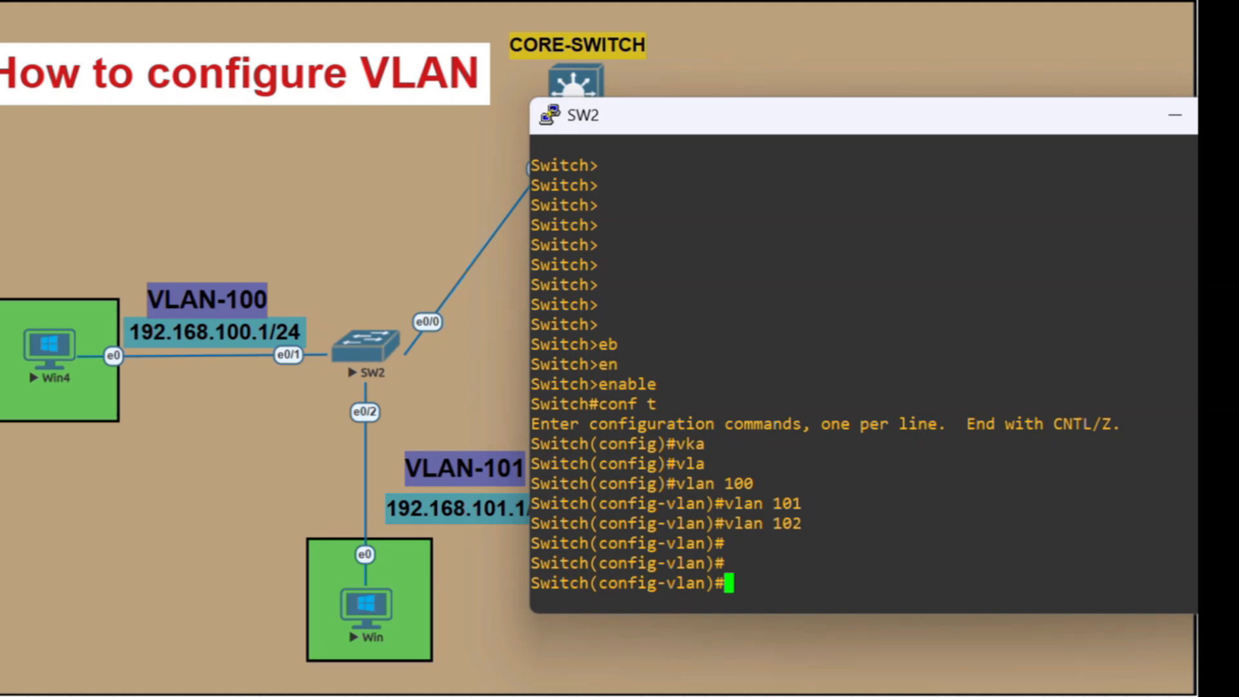
pyautogui.write('exit')
pyautogui.press('Return')
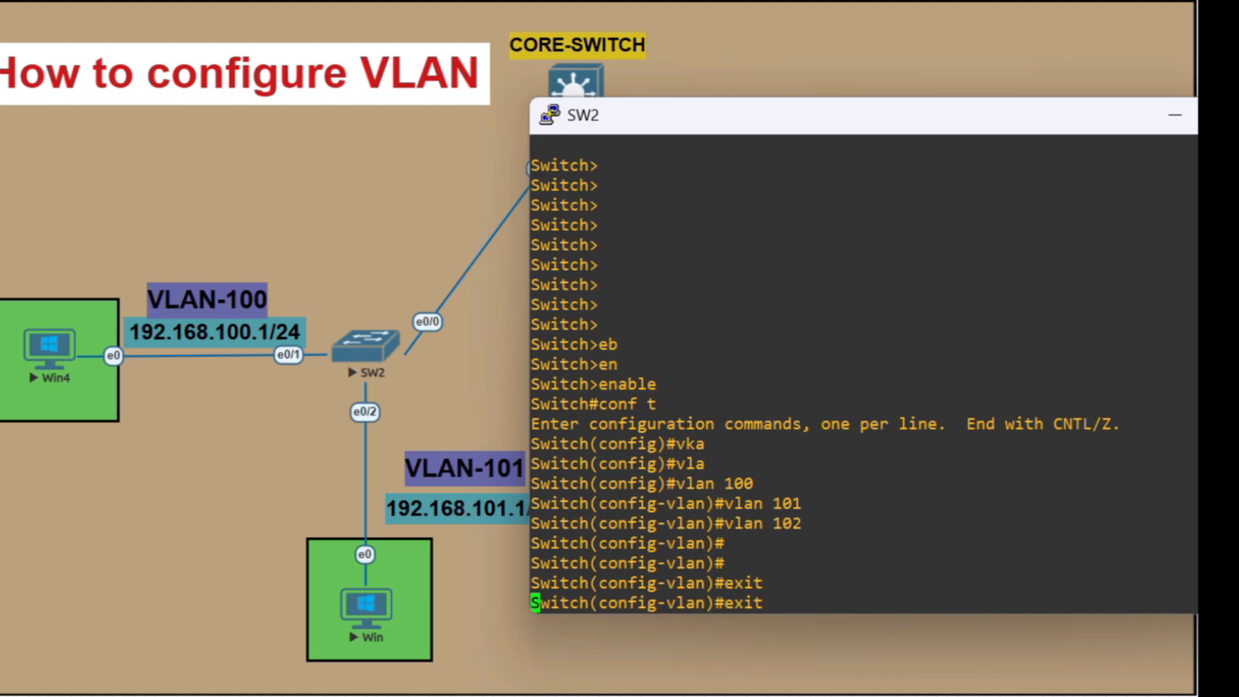
# Set SW2's uplink interface ethernet 0/0 to switchport mode trunk
pyautogui.write('int ')
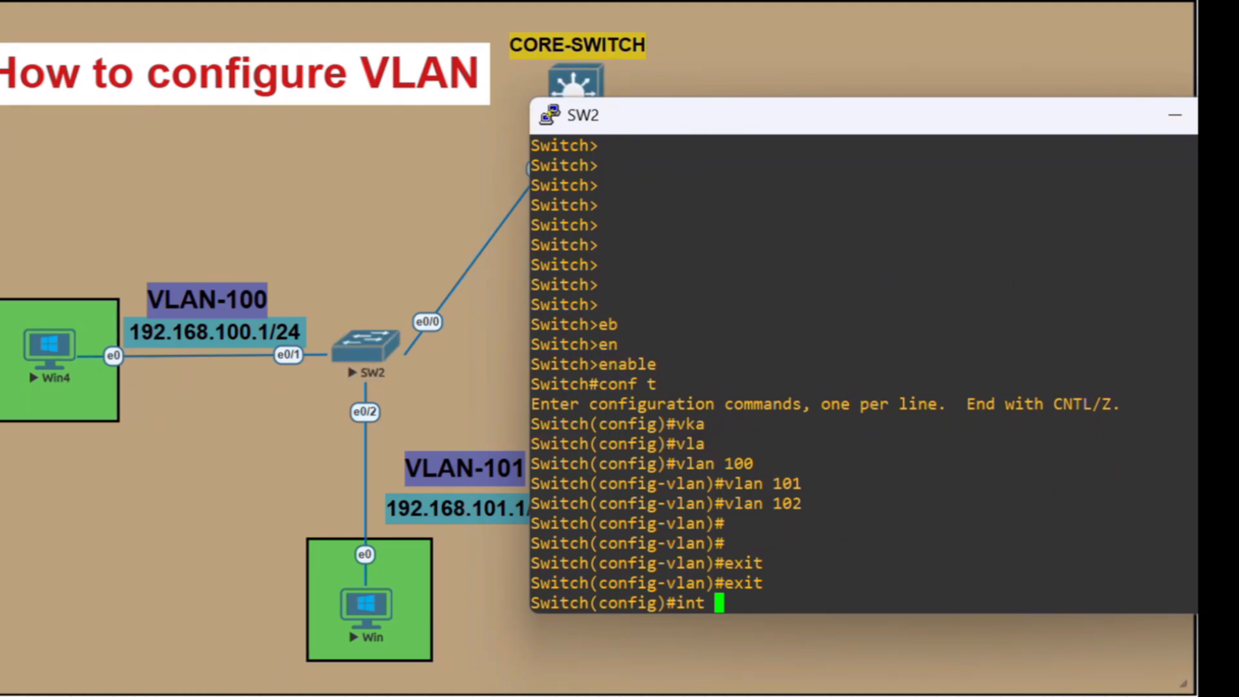
pyautogui.write('et')
pyautogui.press('Tab')
pyautogui.write('0/0')
pyautogui.press('Return')
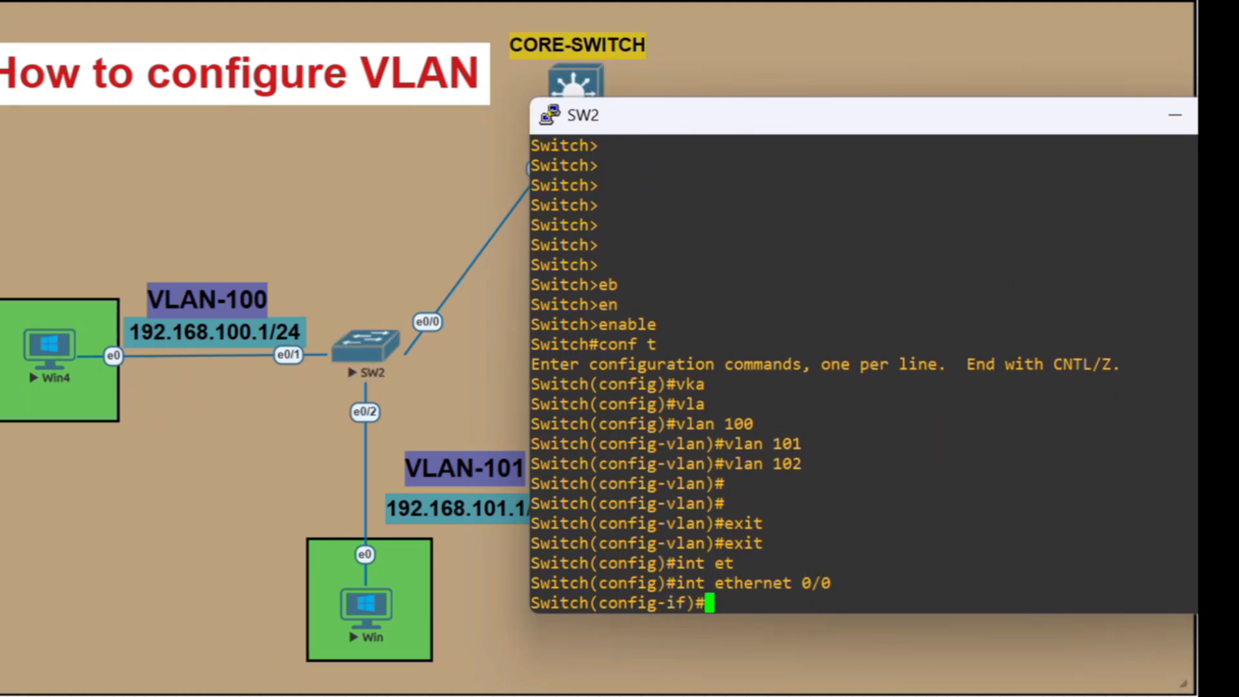
pyautogui.write('sw')
pyautogui.press('Tab')
pyautogui.write('mo')
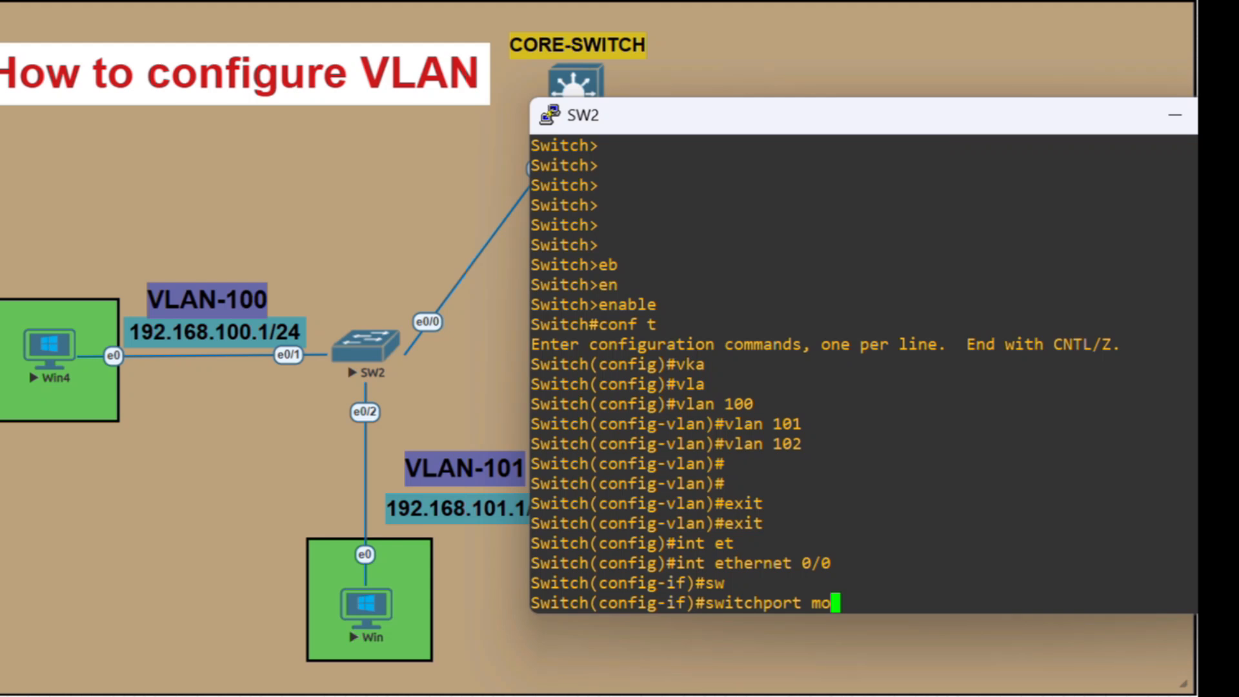
pyautogui.write('d')
pyautogui.press('Tab')
pyautogui.write('tr')
pyautogui.press('Tab')
pyautogui.press('Return')
# Allow VLANs 100,101,102 on SW2's ethernet 0/0 trunk and exit to global configuration mode
pyautogui.write('sw')
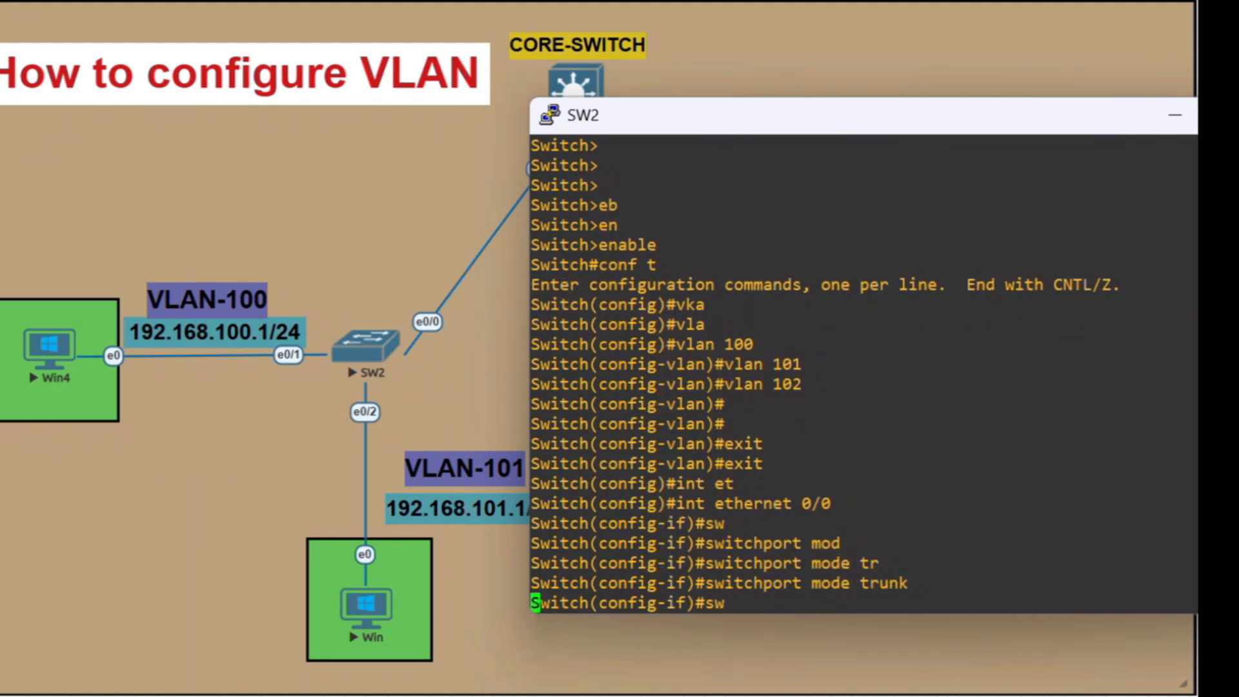
pyautogui.press('Tab')
pyautogui.write('tr')
pyautogui.press('Tab')
pyautogui.write('a')
pyautogui.press('Tab')
pyautogui.write('vla')
pyautogui.press('Tab')
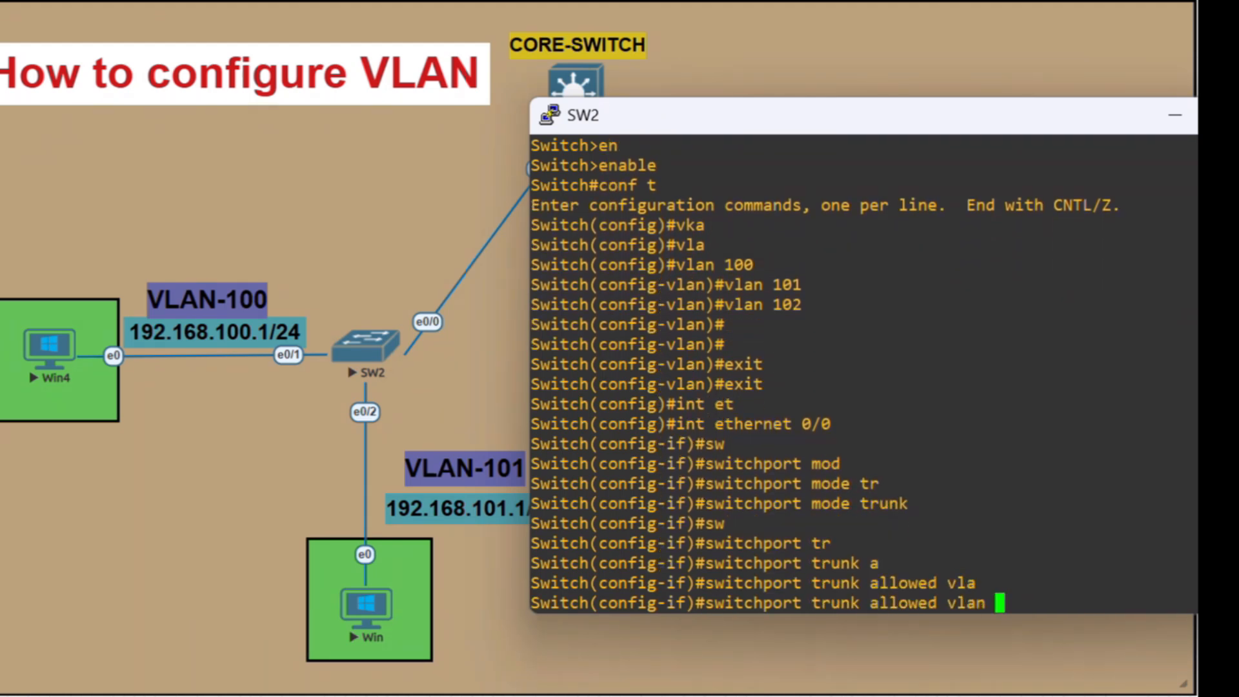
pyautogui.write('100,101,102')
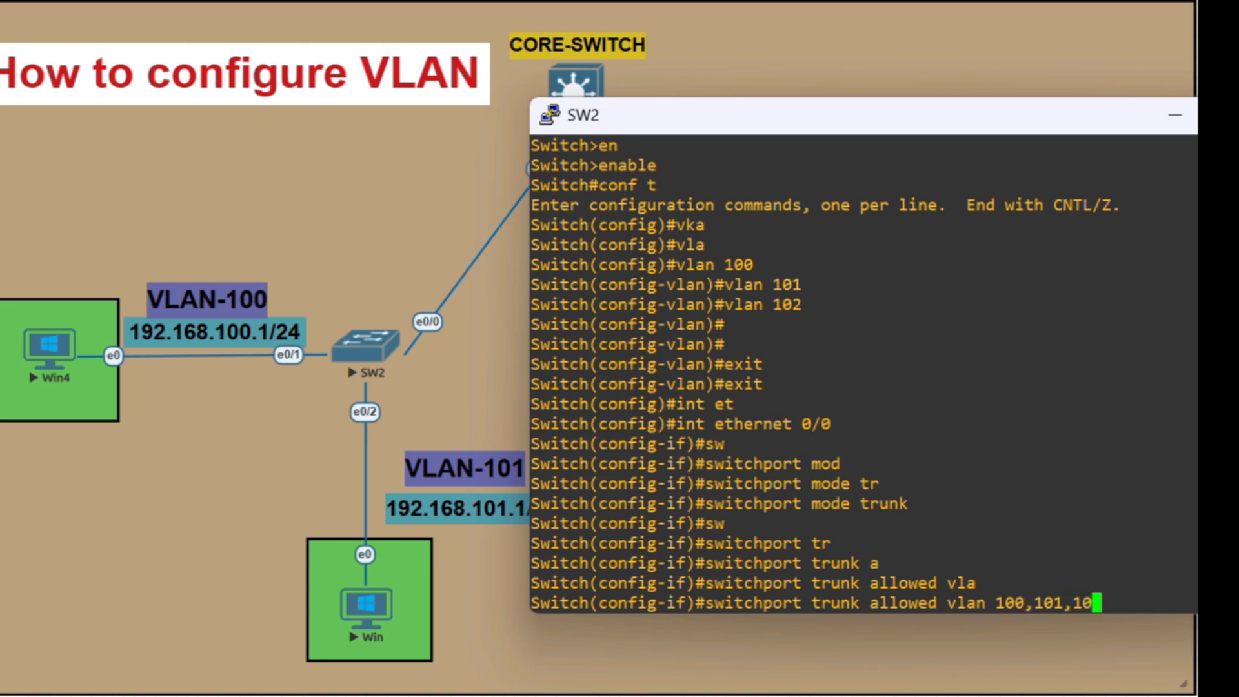
pyautogui.press('Return')
pyautogui.press('Return')
pyautogui.press('Return')
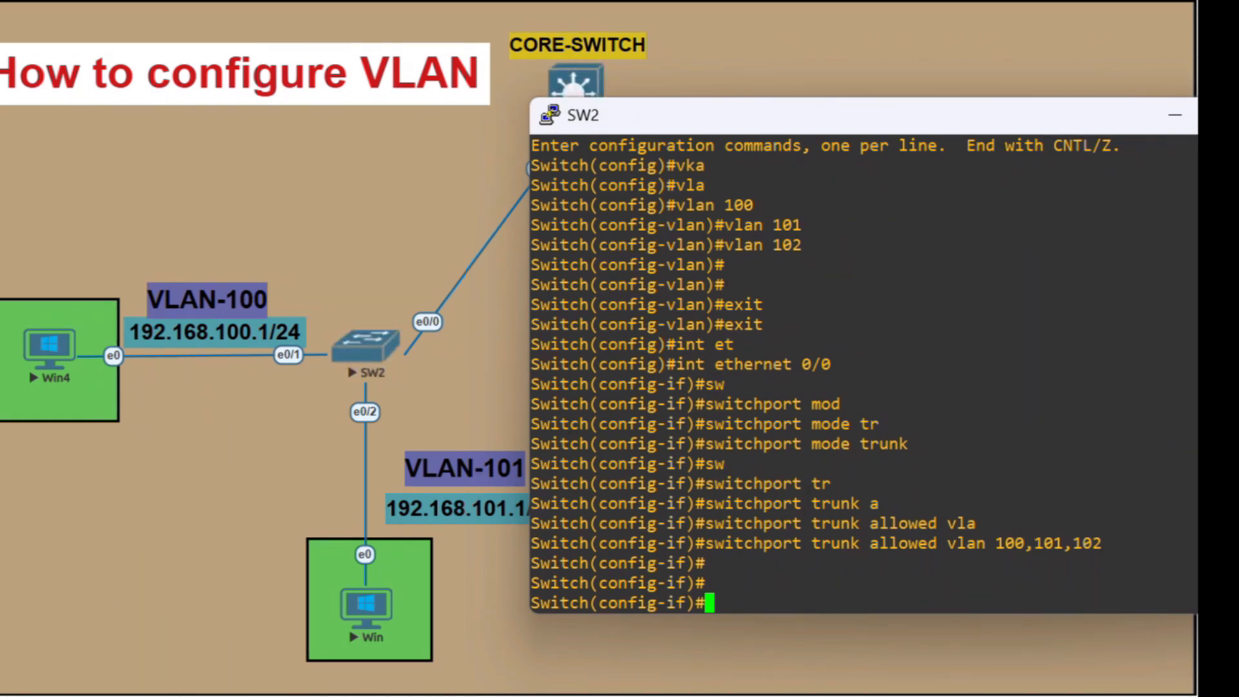
pyautogui.write('exit')
pyautogui.press('Return')
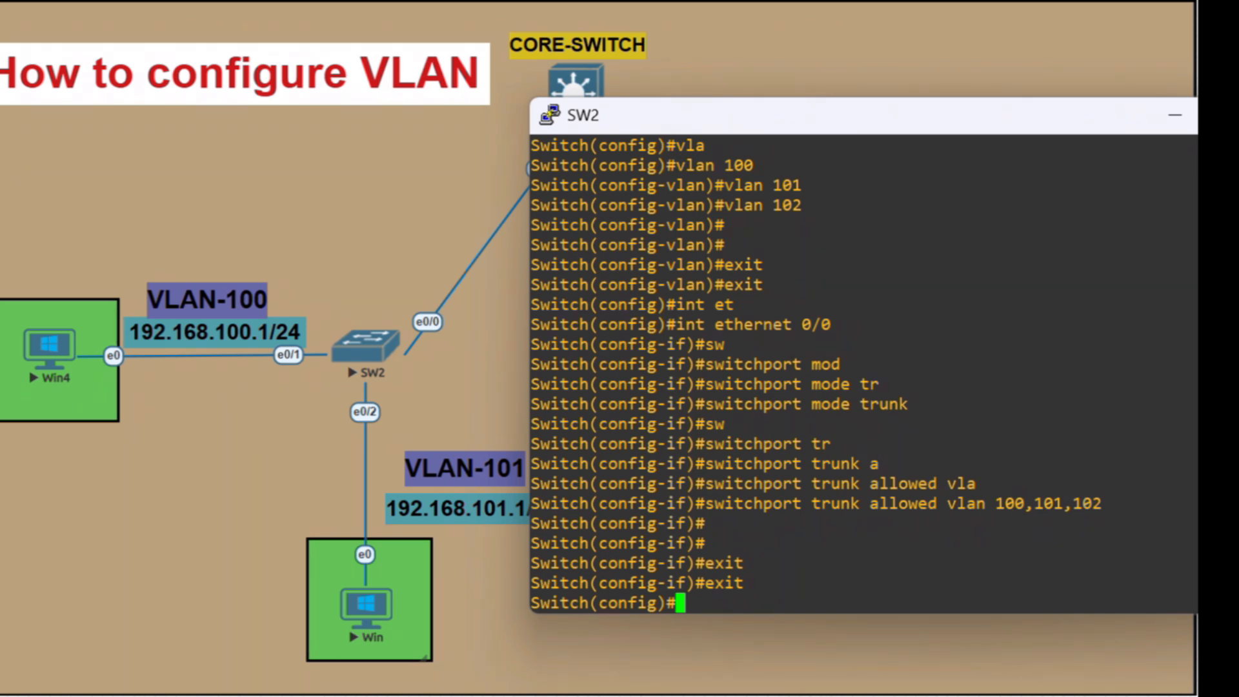
# Set SW2's interface ethernet 0/1 to switchport mode access
pyautogui.write('int et')
pyautogui.press('Tab')
pyautogui.write('0/1')
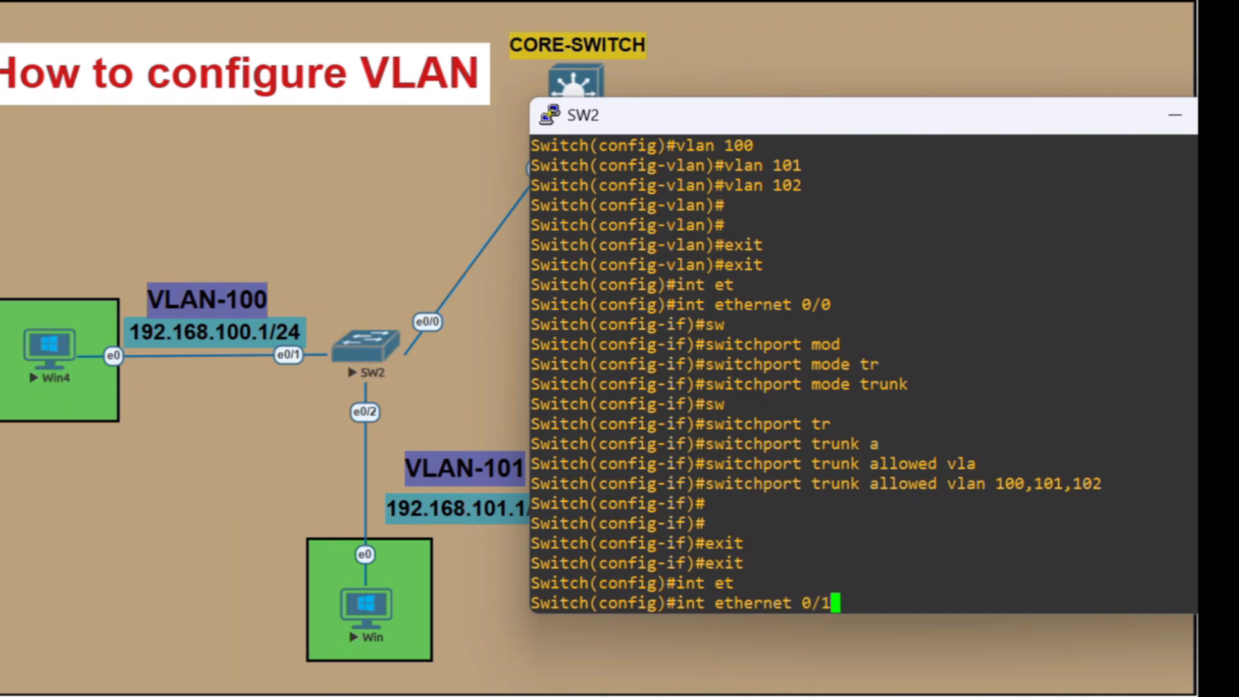
pyautogui.press('Return')
pyautogui.write('sw')
pyautogui.press('Tab')
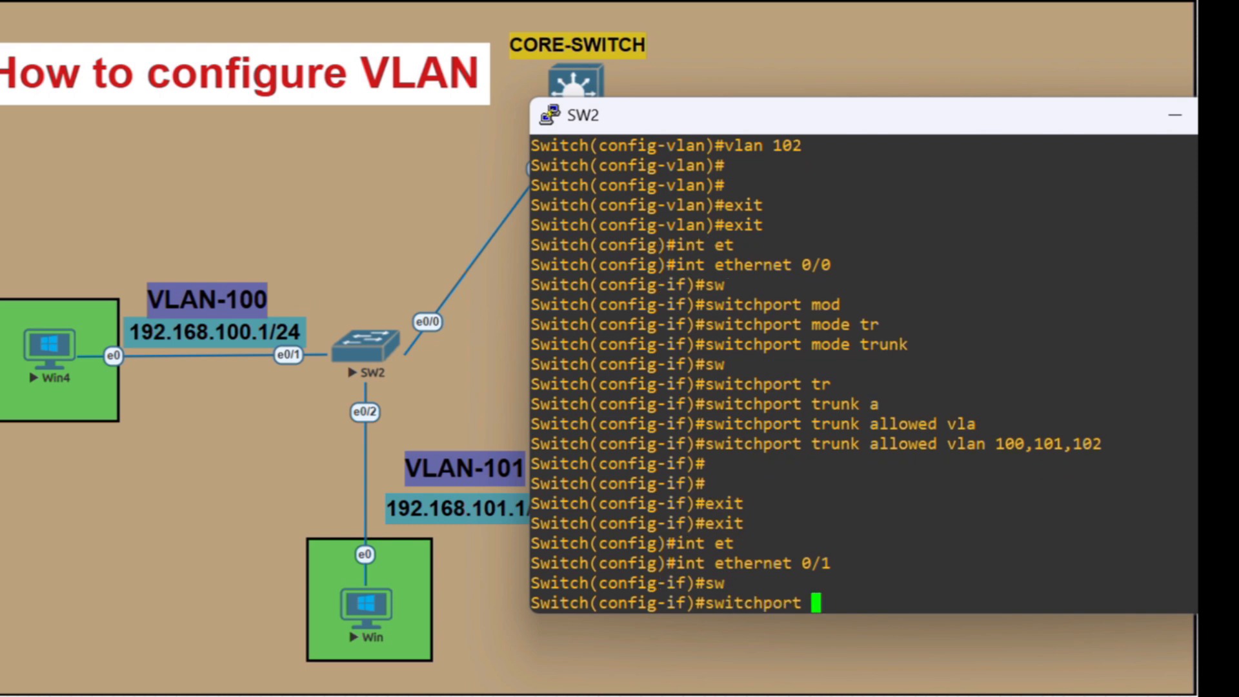
pyautogui.write('mod')
pyautogui.press('Tab')
pyautogui.write('ac')
pyautogui.press('Tab')
pyautogui.press('Return')
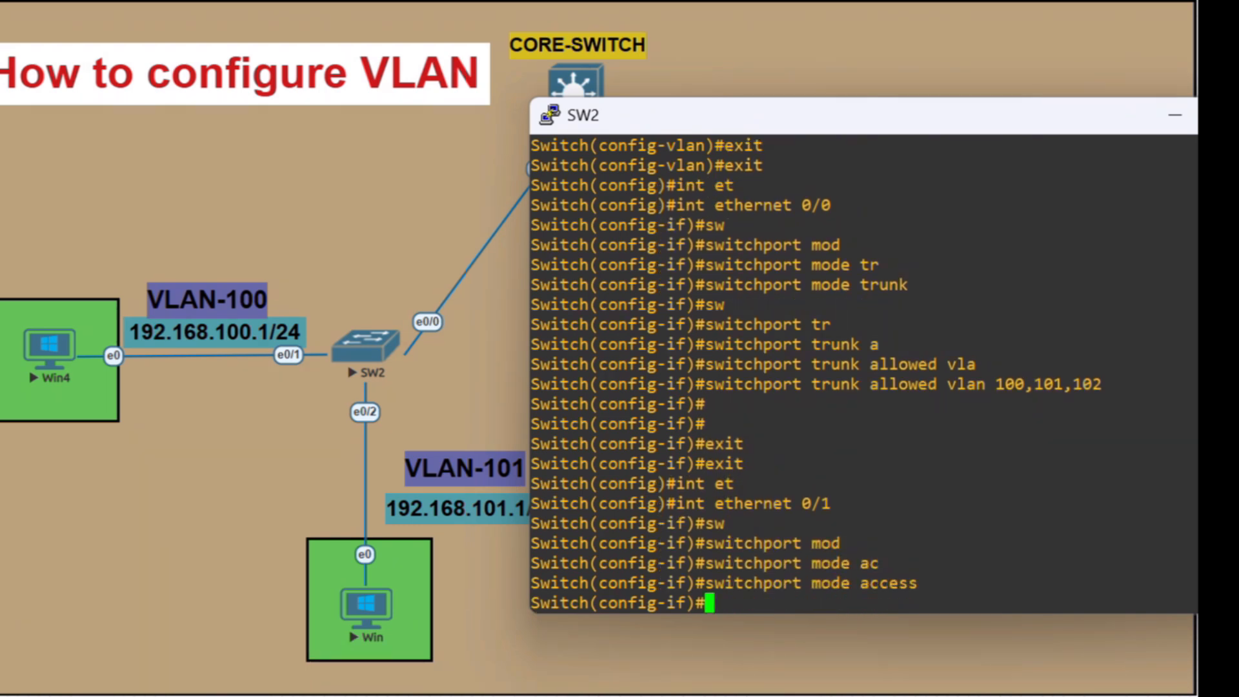
# Assign ethernet 0/1 on SW2 to access VLAN 100 and exit to global configuration mode
pyautogui.write('sw')
pyautogui.press('Tab')
pyautogui.write('ac')
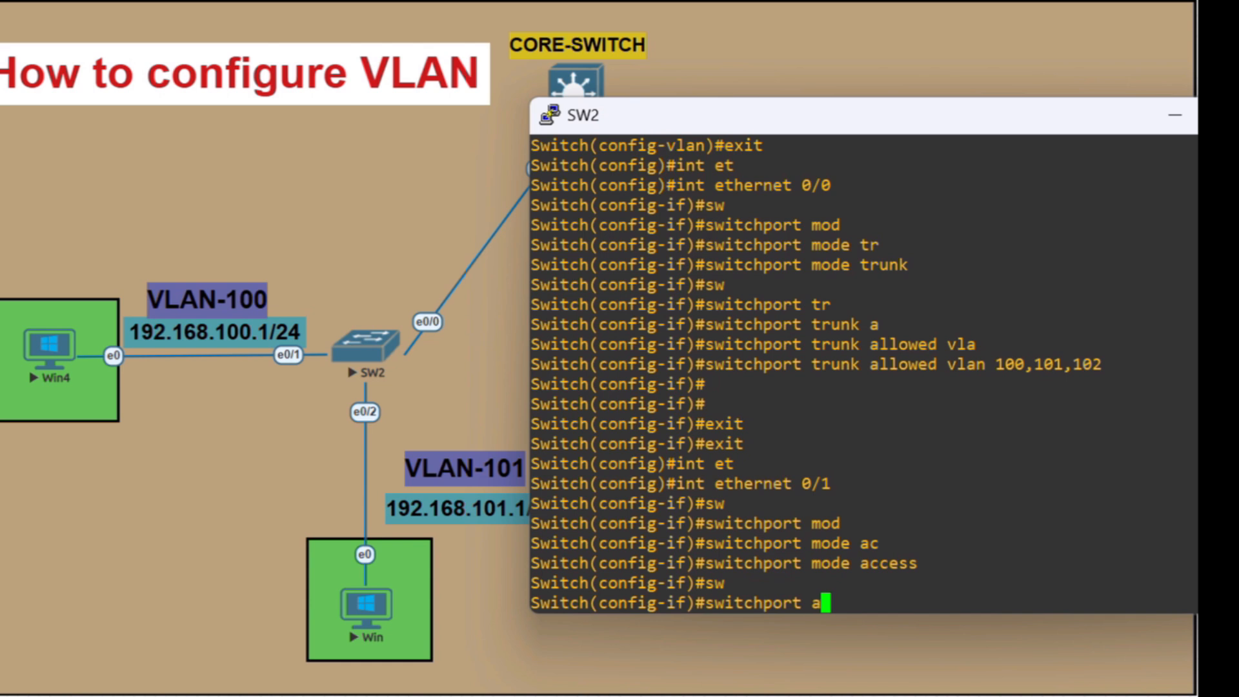
pyautogui.press('Tab')
pyautogui.write('vla')
pyautogui.press('Tab')
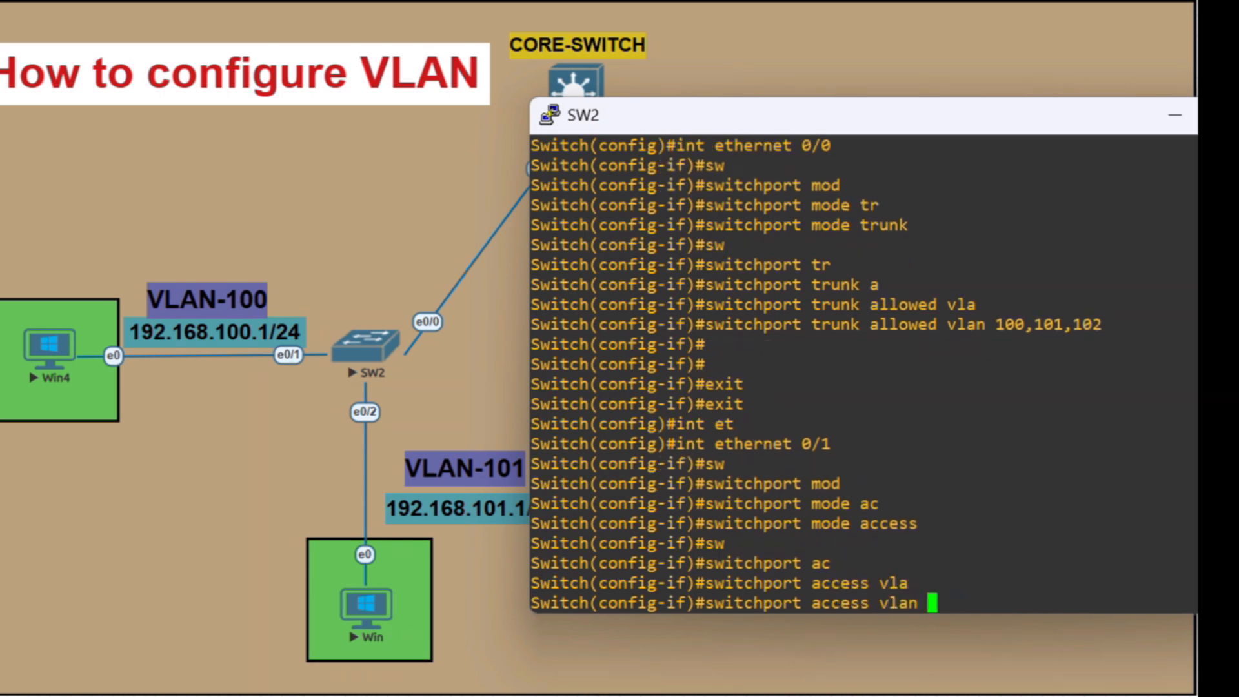
pyautogui.write('100')
pyautogui.press('Return')
pyautogui.press('Return')
pyautogui.press('Return')
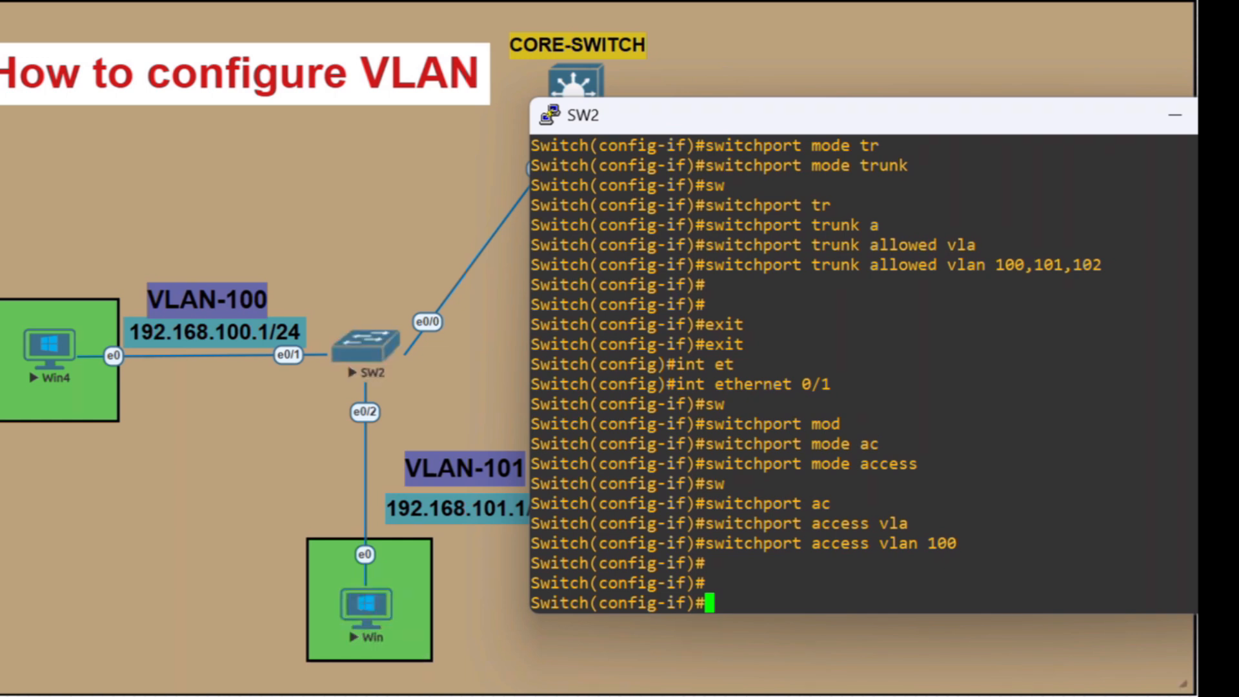
pyautogui.write('exit')
pyautogui.press('Return')
# Set SW2's interface ethernet 0/2 to switchport mode access
pyautogui.write('in')
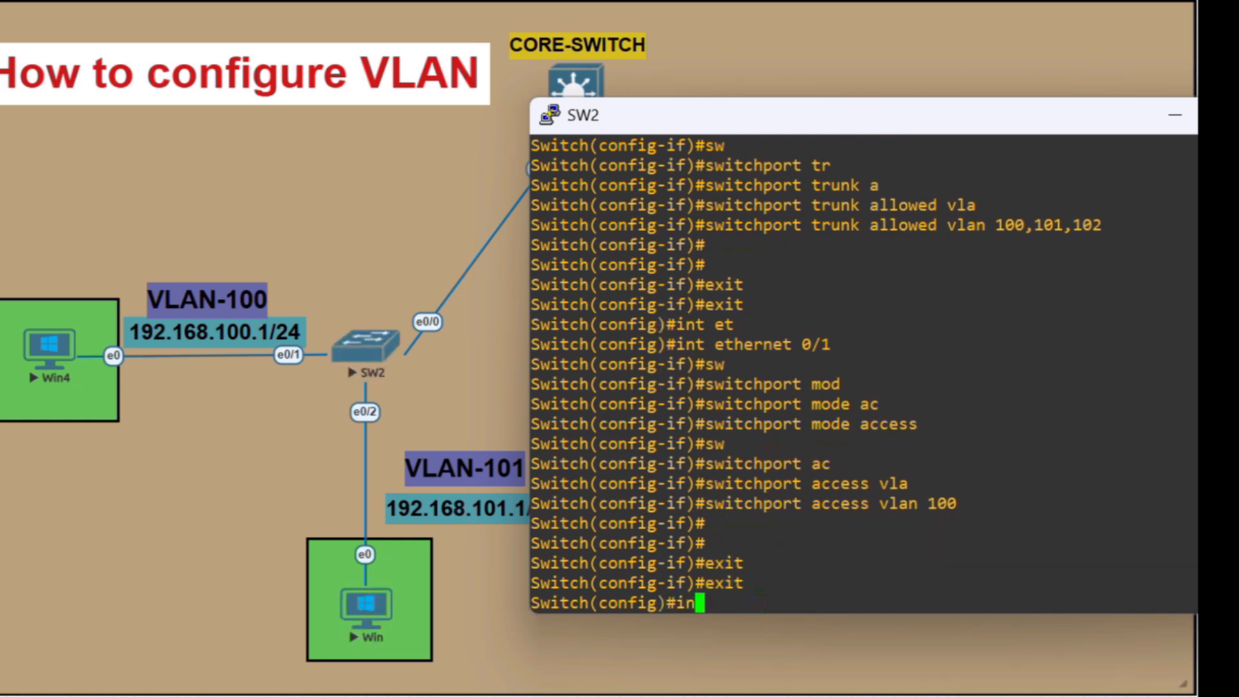
pyautogui.write('t et')
pyautogui.press('Tab')
pyautogui.write('-')
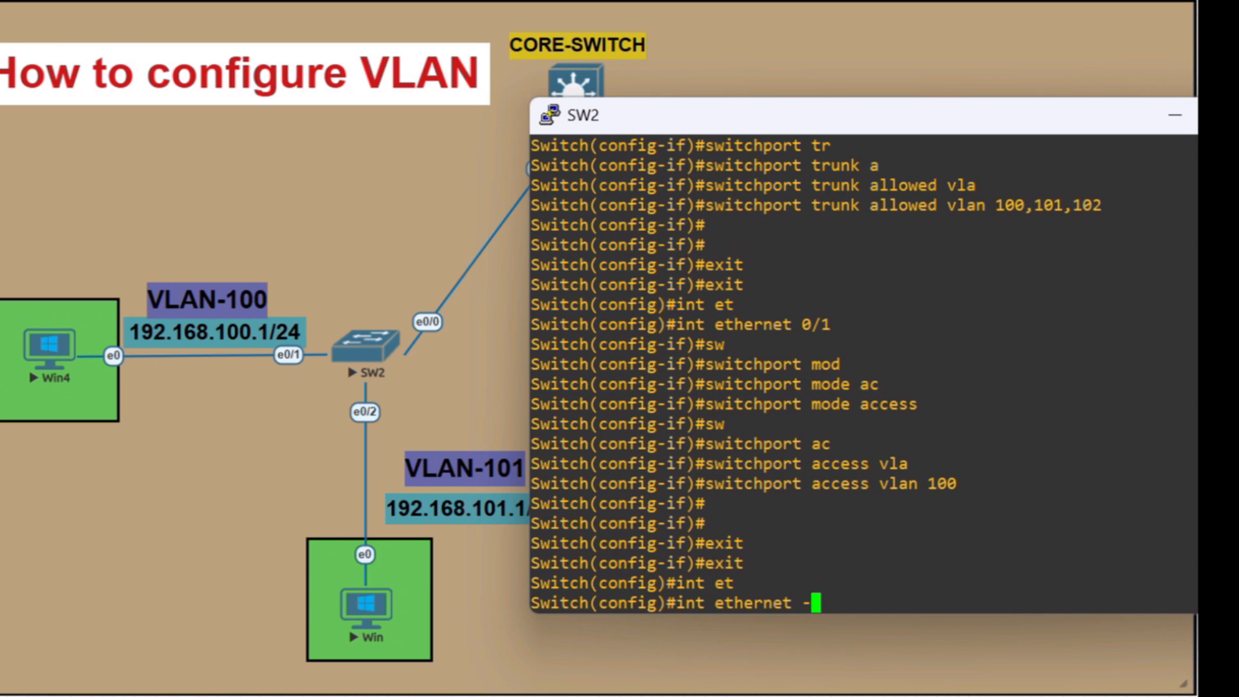
pyautogui.press('BackSpace')
pyautogui.write('0/2')
pyautogui.press('Return')
pyautogui.write('sw')
pyautogui.press('Tab')
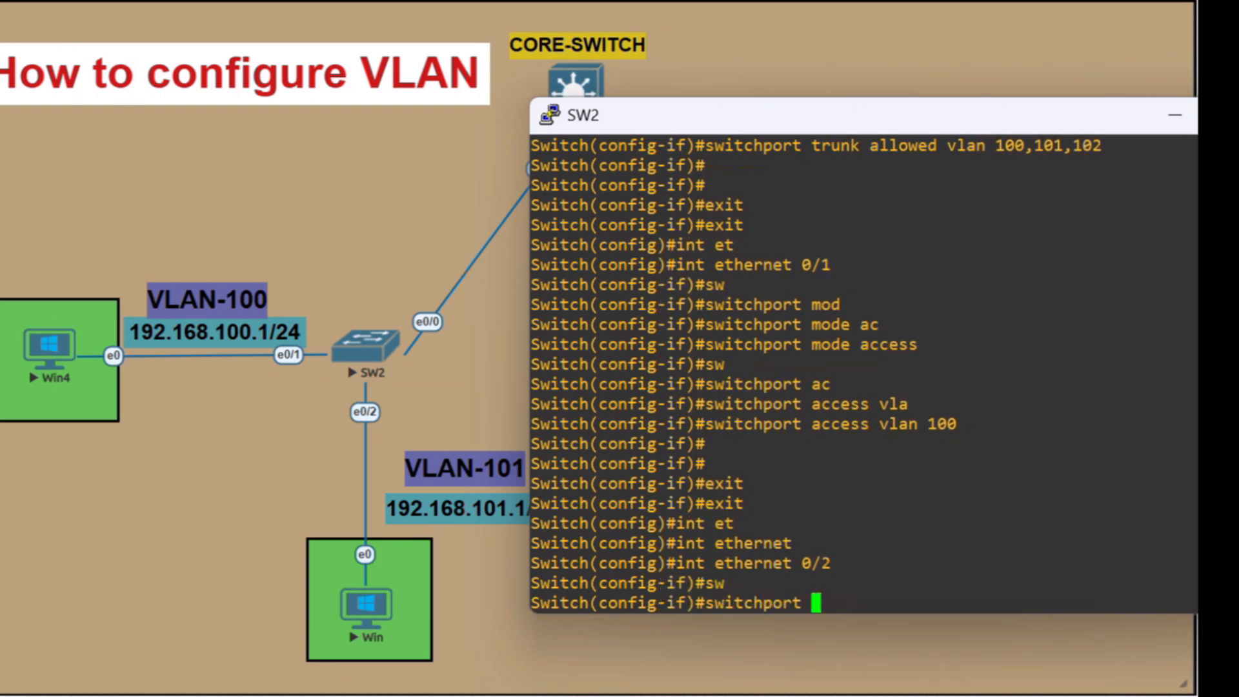
pyautogui.write('mod')
pyautogui.press('Tab')
pyautogui.write('ac')
pyautogui.press('Tab')
pyautogui.press('Return')
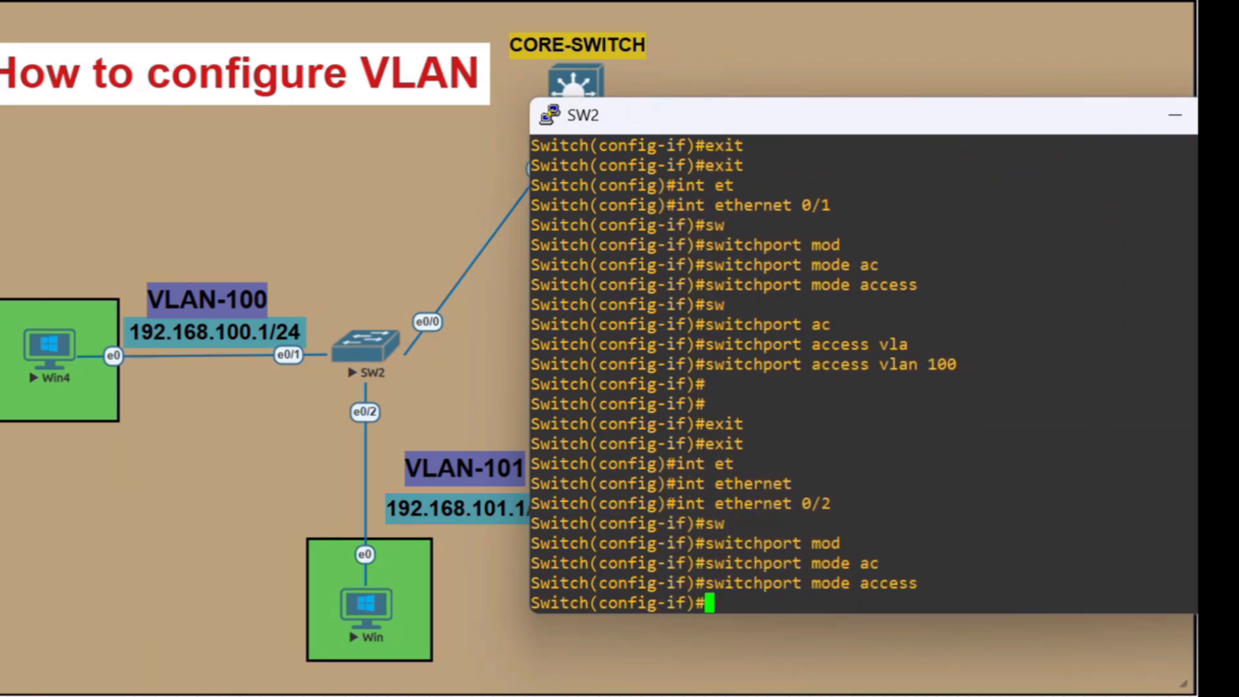
# Assign ethernet 0/2 on SW2 to access VLAN 101
pyautogui.write('sw')
pyautogui.press('Tab')
pyautogui.write('a')
pyautogui.write('c')
pyautogui.press('Tab')
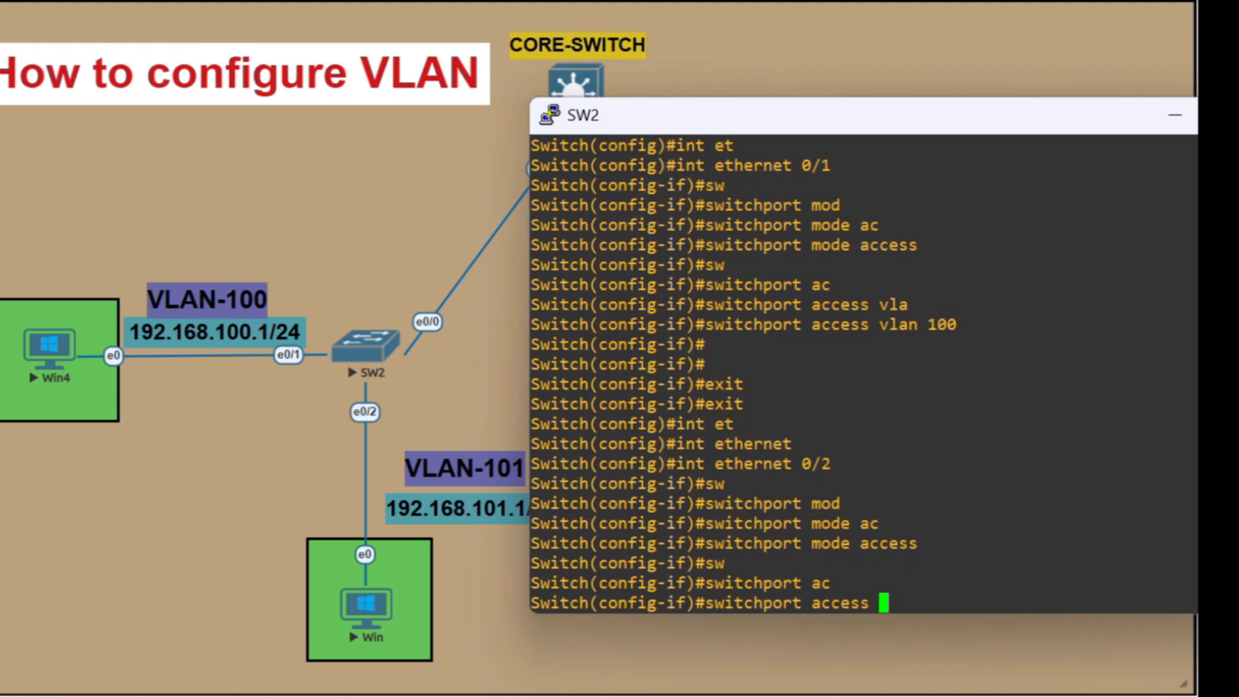
pyautogui.write('vla')
pyautogui.press('Tab')
pyautogui.write('101')
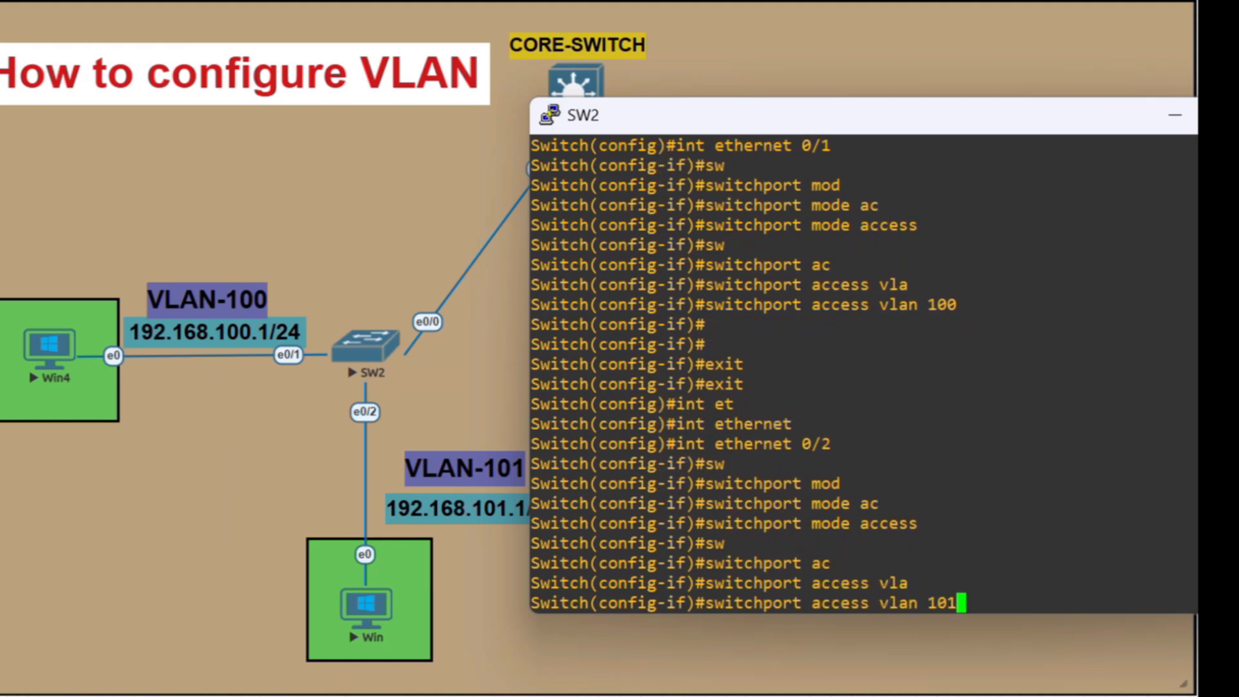
pyautogui.press('Return')
# Save SW2's running configuration with do wr
pyautogui.write('do wr')
pyautogui.press('Return')
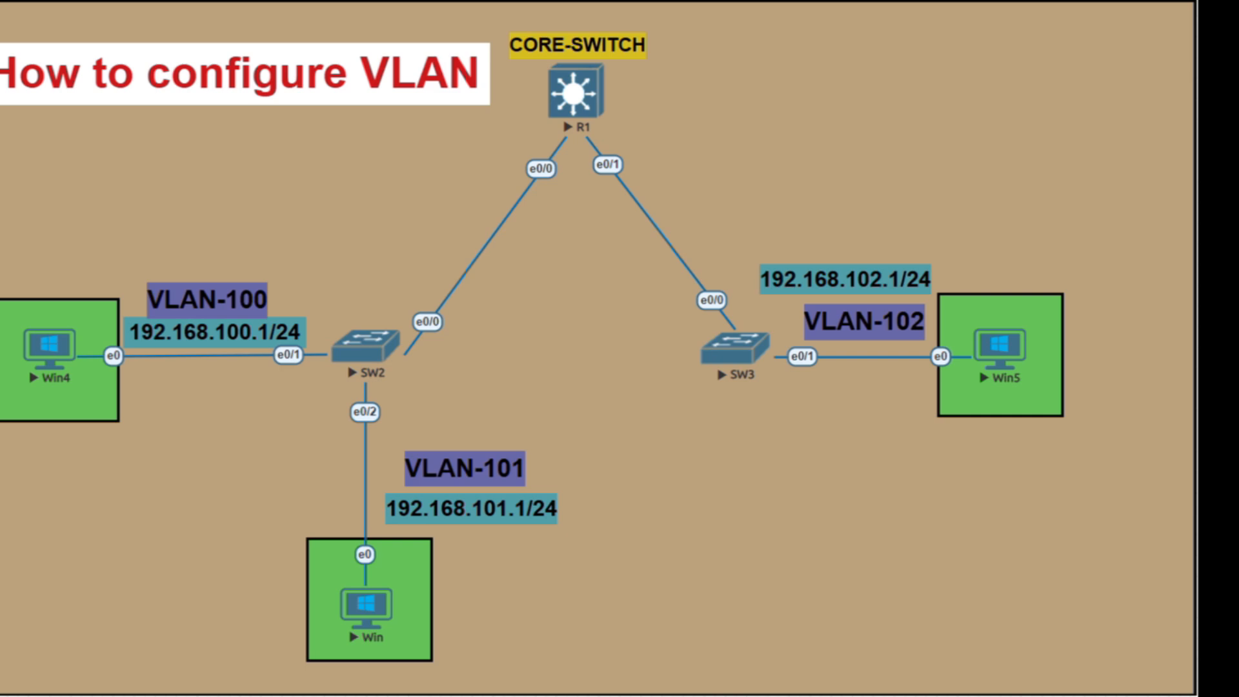
# Open the Win4 PC's console and launch its Network Connections with ncpa.cpl
pyautogui.click(49, 347)
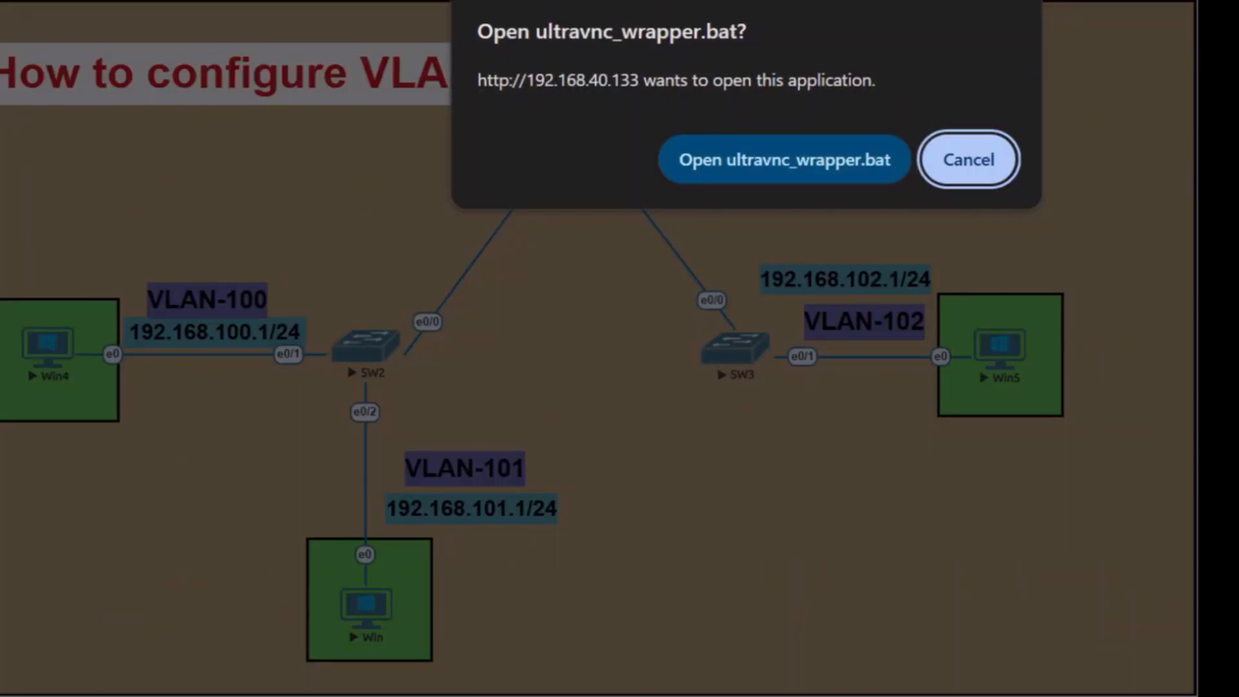
pyautogui.click(784, 160)
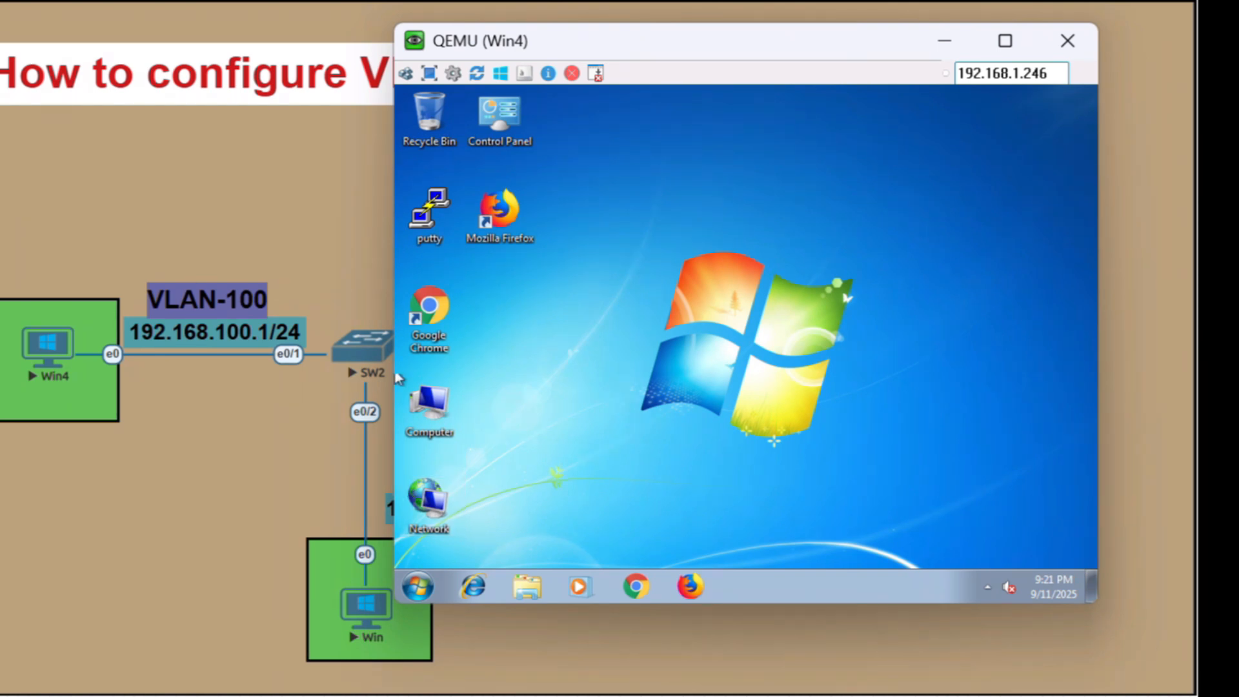
pyautogui.click(408, 592)
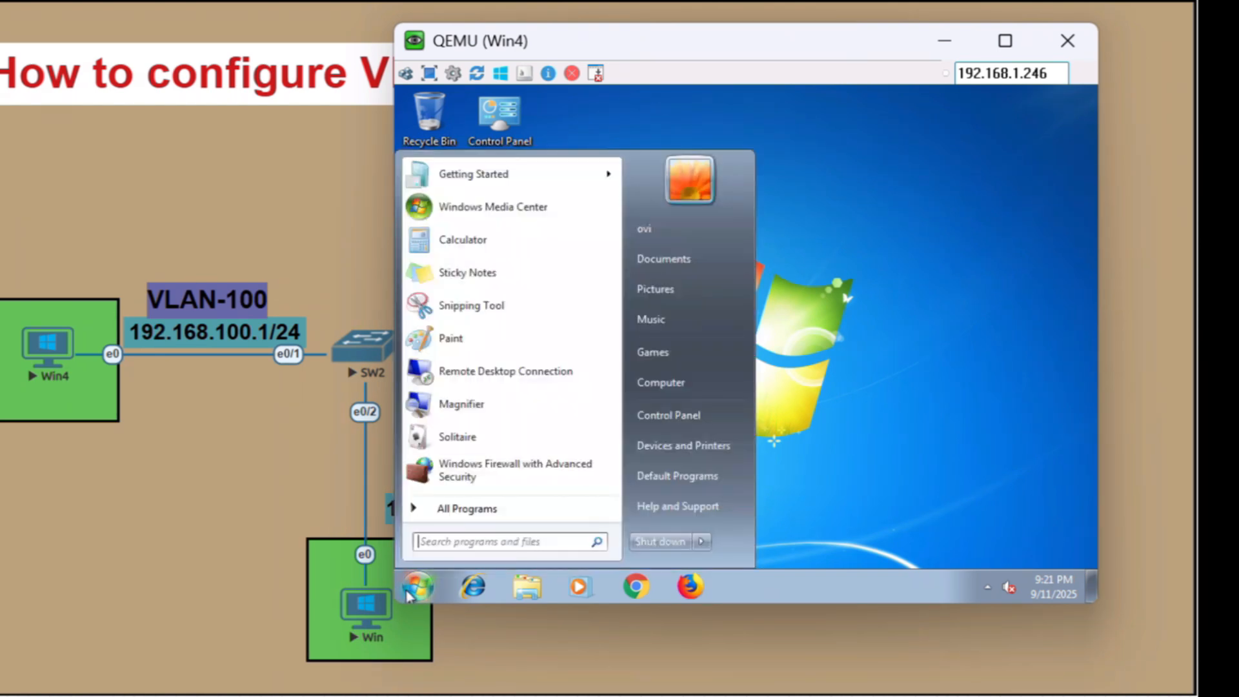
pyautogui.write('ncpa')
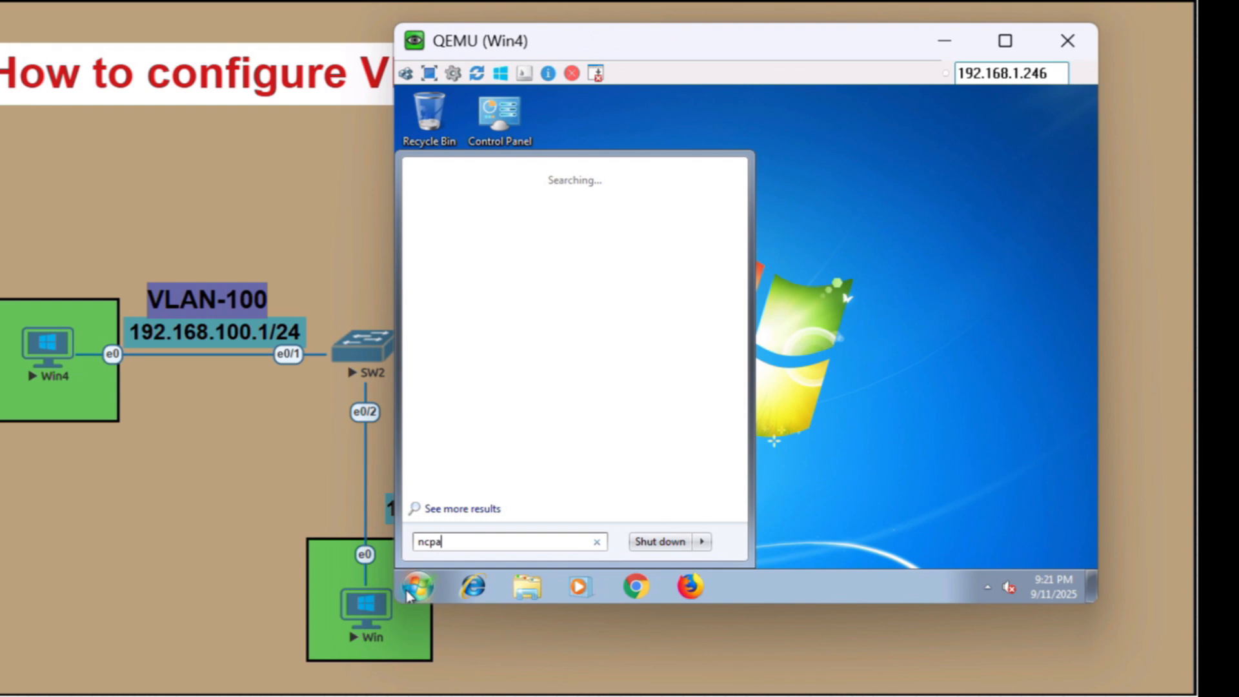
pyautogui.write('.cpl')
pyautogui.press('Return')
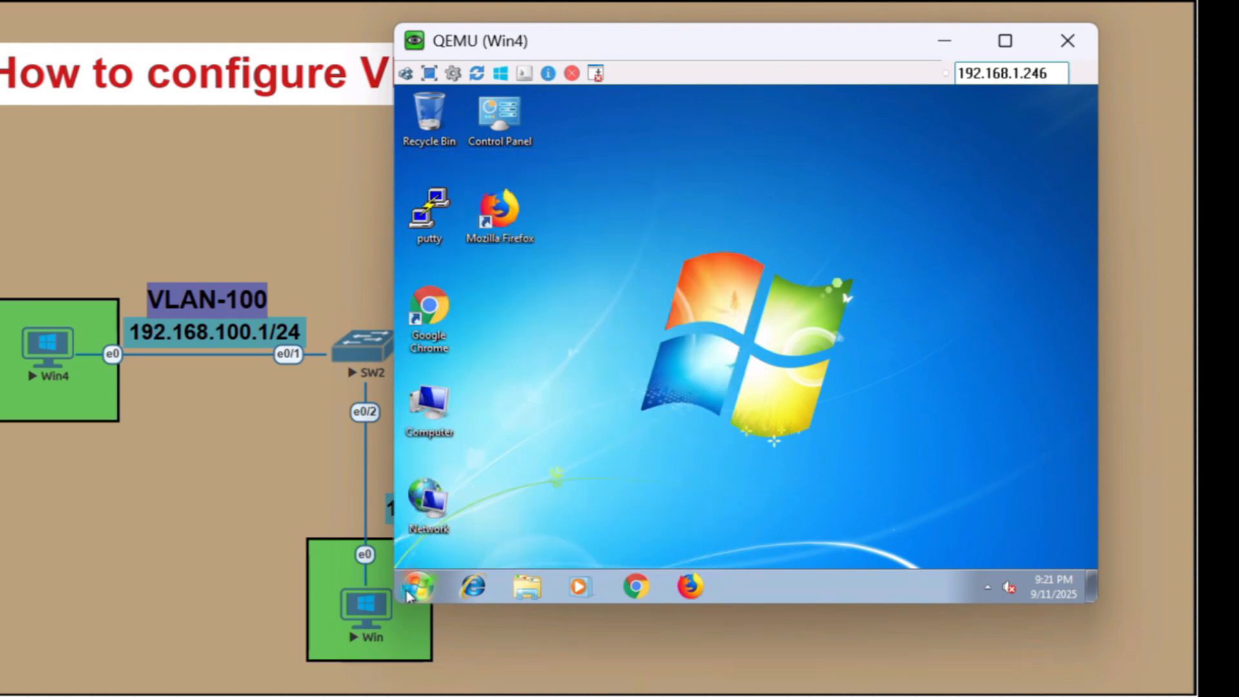
# Open the Internet Protocol Version 4 (TCP/IPv4) properties of Win4's Local Area Connection
pyautogui.doubleClick(514, 178)
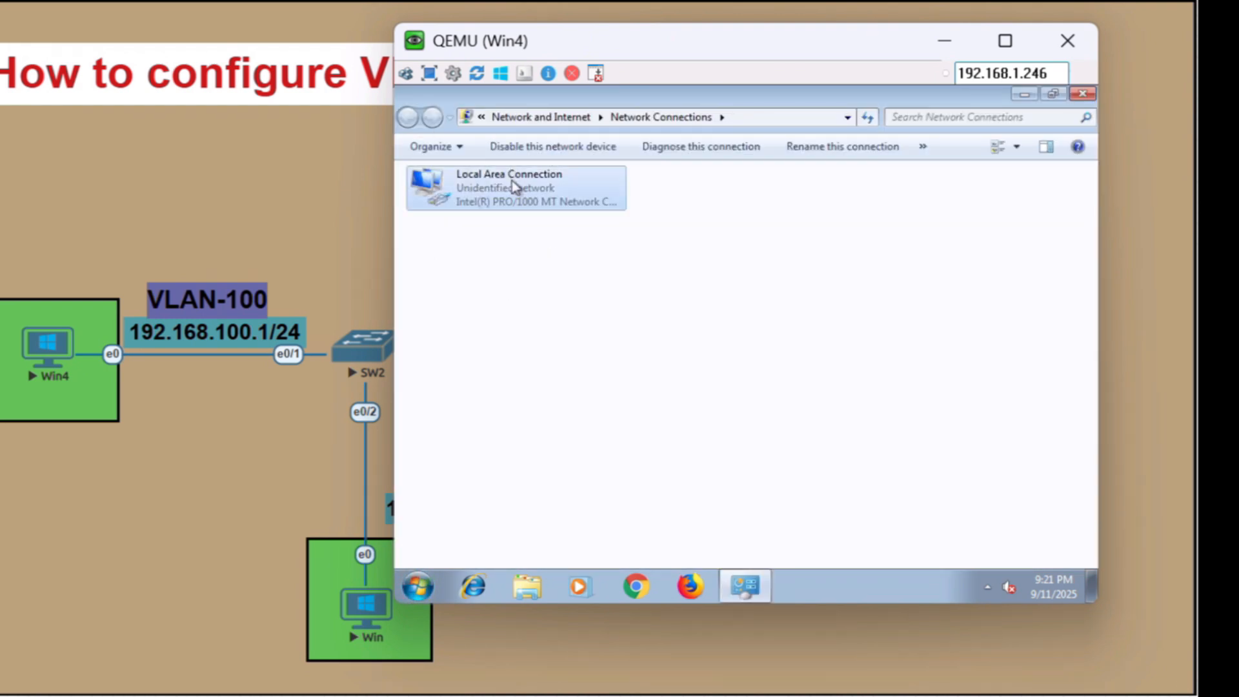
pyautogui.click(643, 480)
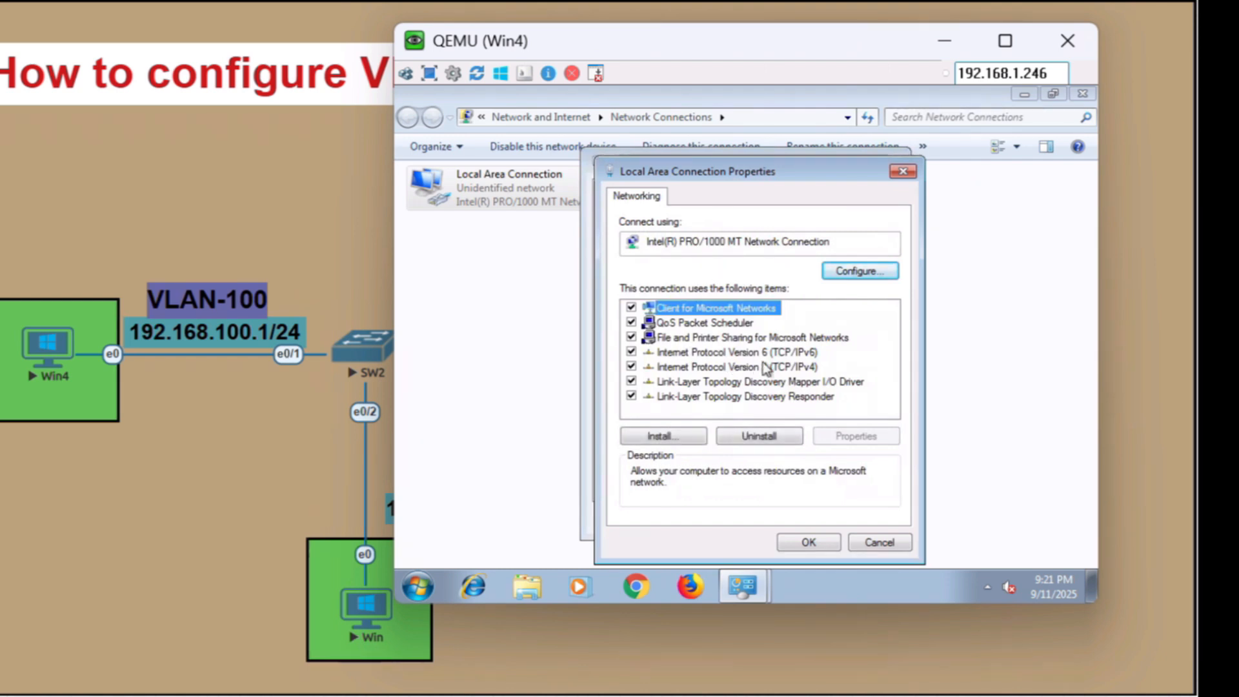
pyautogui.click(780, 367)
pyautogui.click(856, 438)
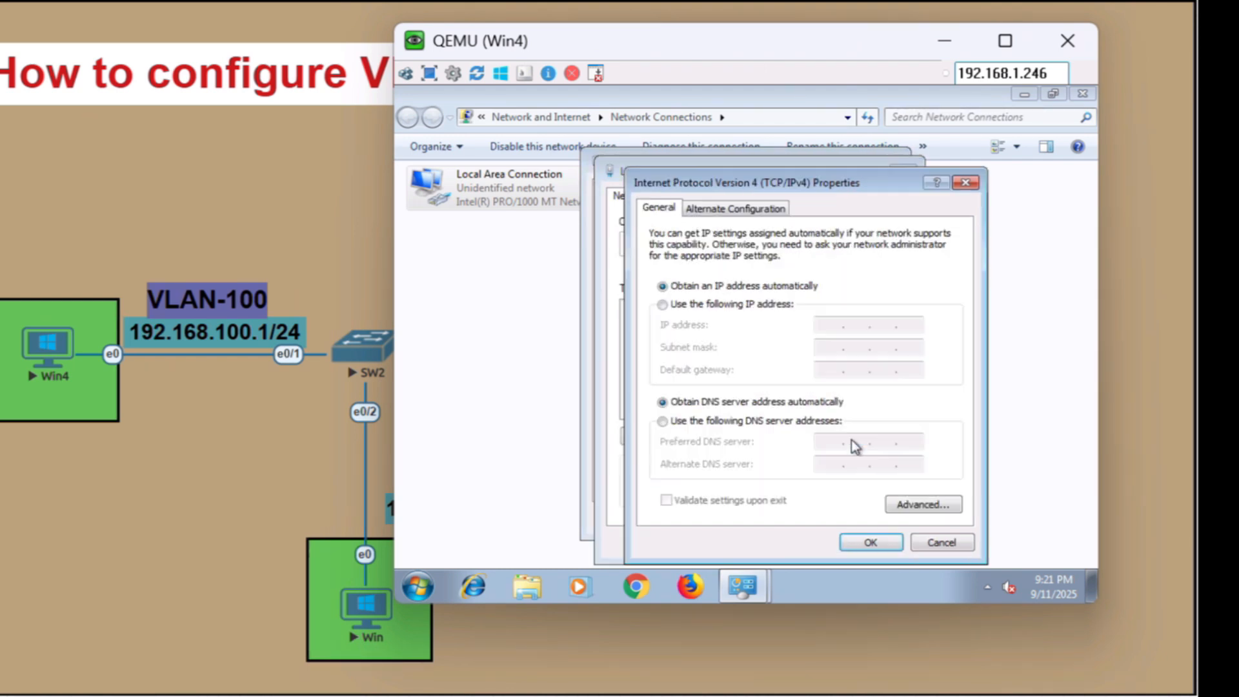
# Give Win4 the static IP address 192.168.100.2, subnet mask 255.255.255.0 and default gateway 192.168.100.1
pyautogui.click(739, 308)
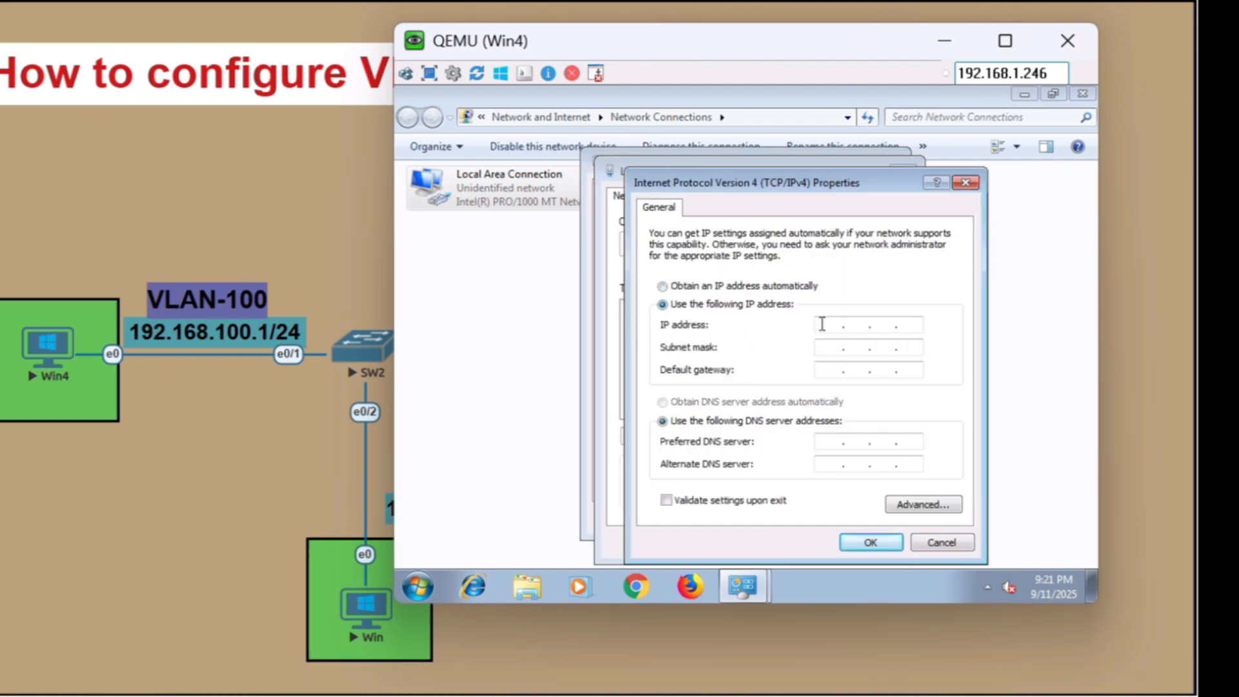
pyautogui.write('192 . 168 . 100 . 2')
pyautogui.press('Tab')
pyautogui.press('Tab')
pyautogui.write('192 . 168 . 100 .')
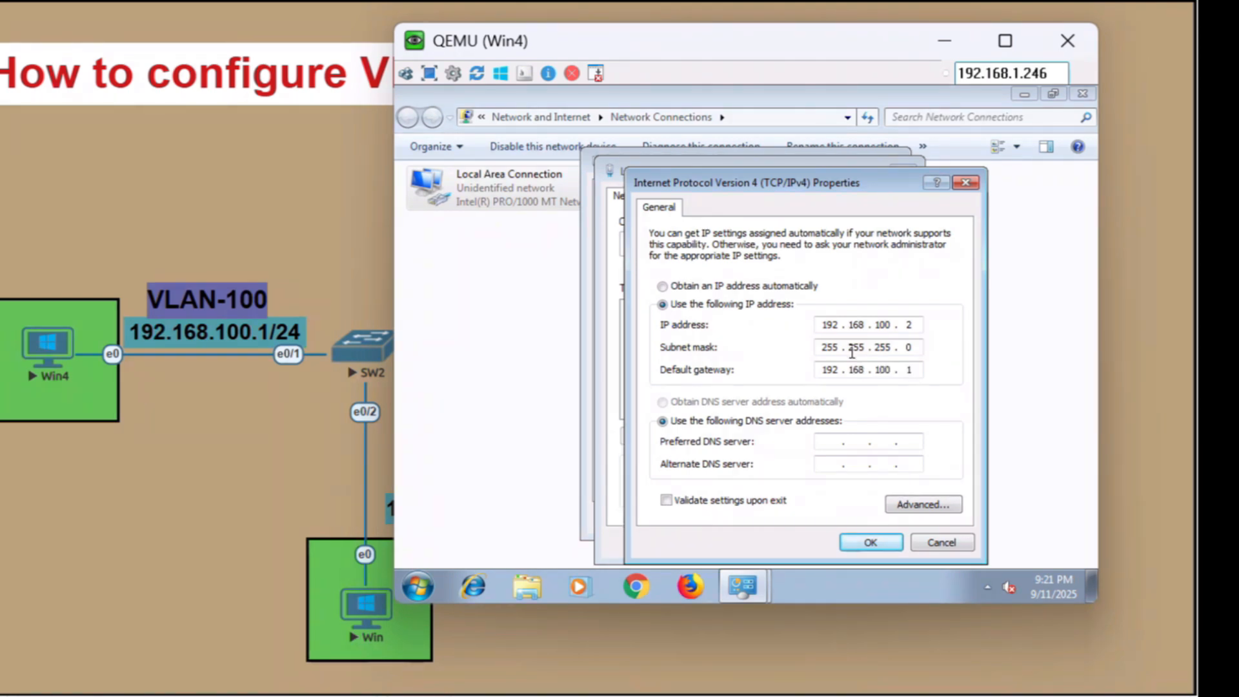
pyautogui.click(869, 542)
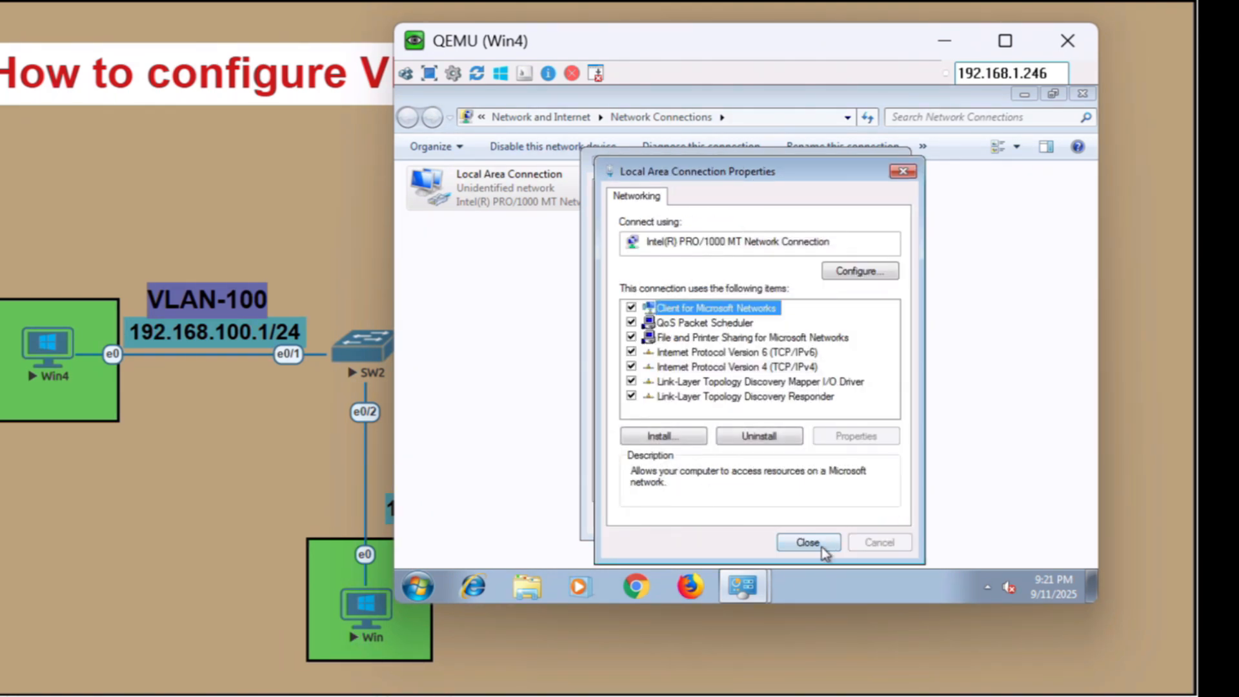
# Close Win4's Local Area Connection dialogs and set the network location to Public network
pyautogui.click(822, 546)
pyautogui.click(872, 517)
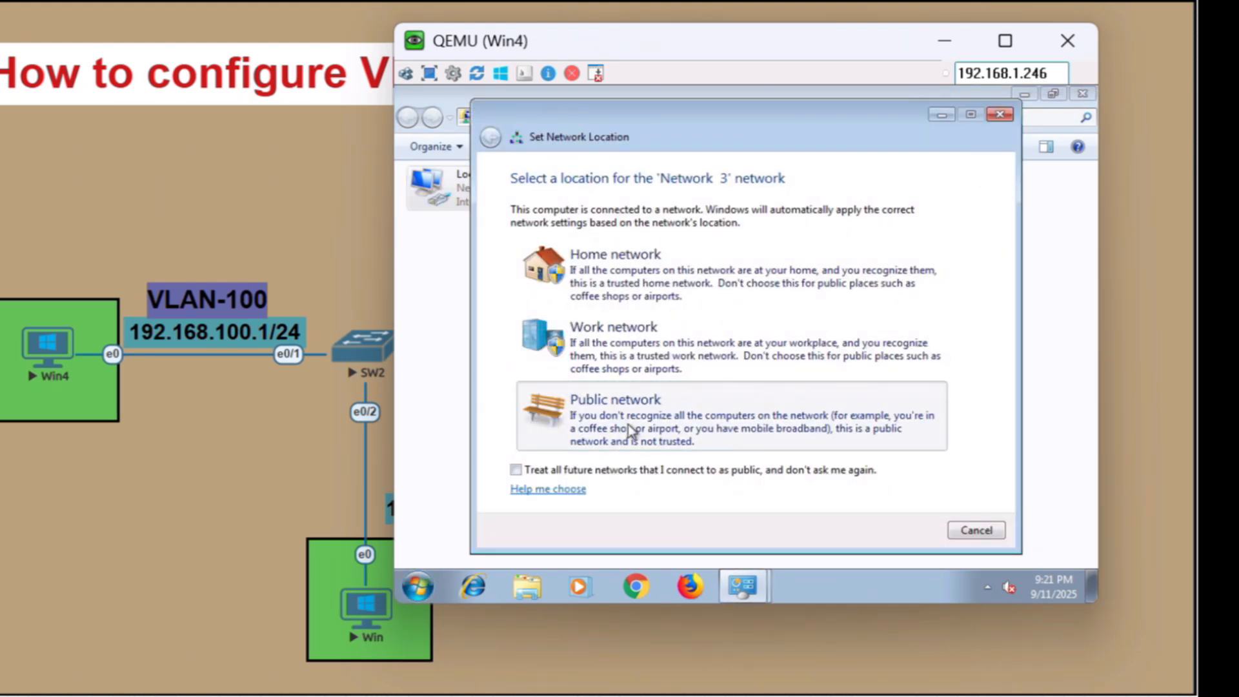
pyautogui.click(630, 430)
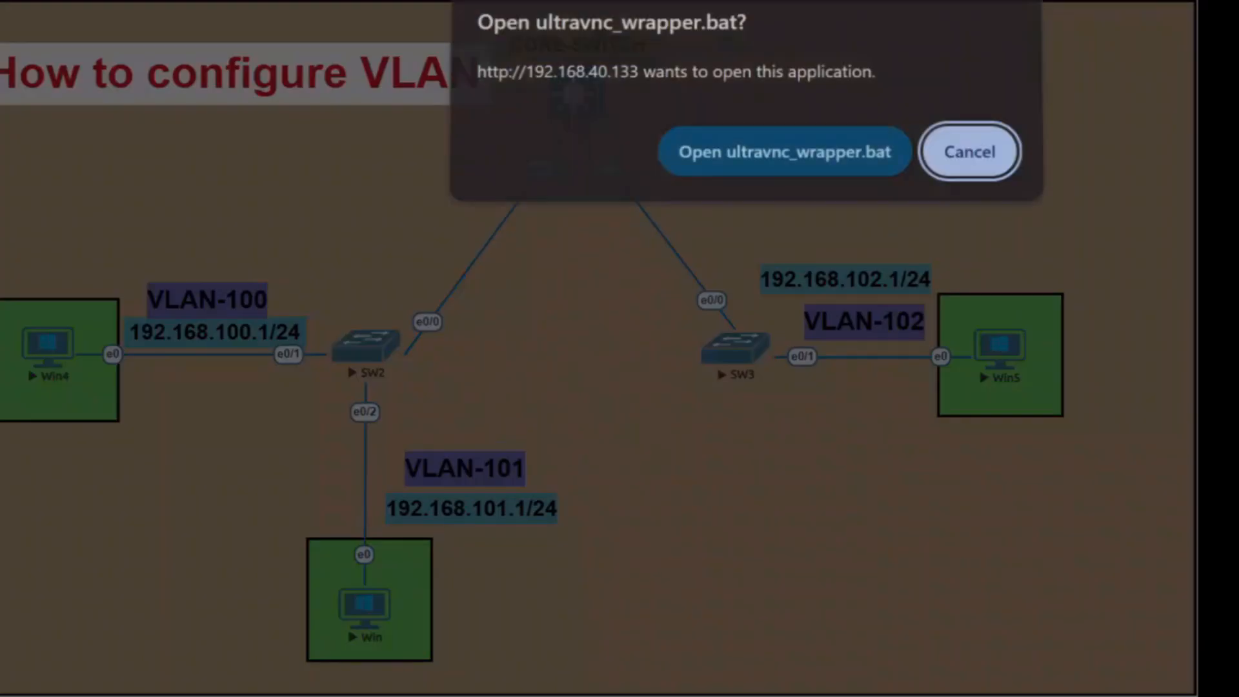
# Open the console of the VLAN 101 PC, Win, and log in with the account password
pyautogui.click(784, 158)
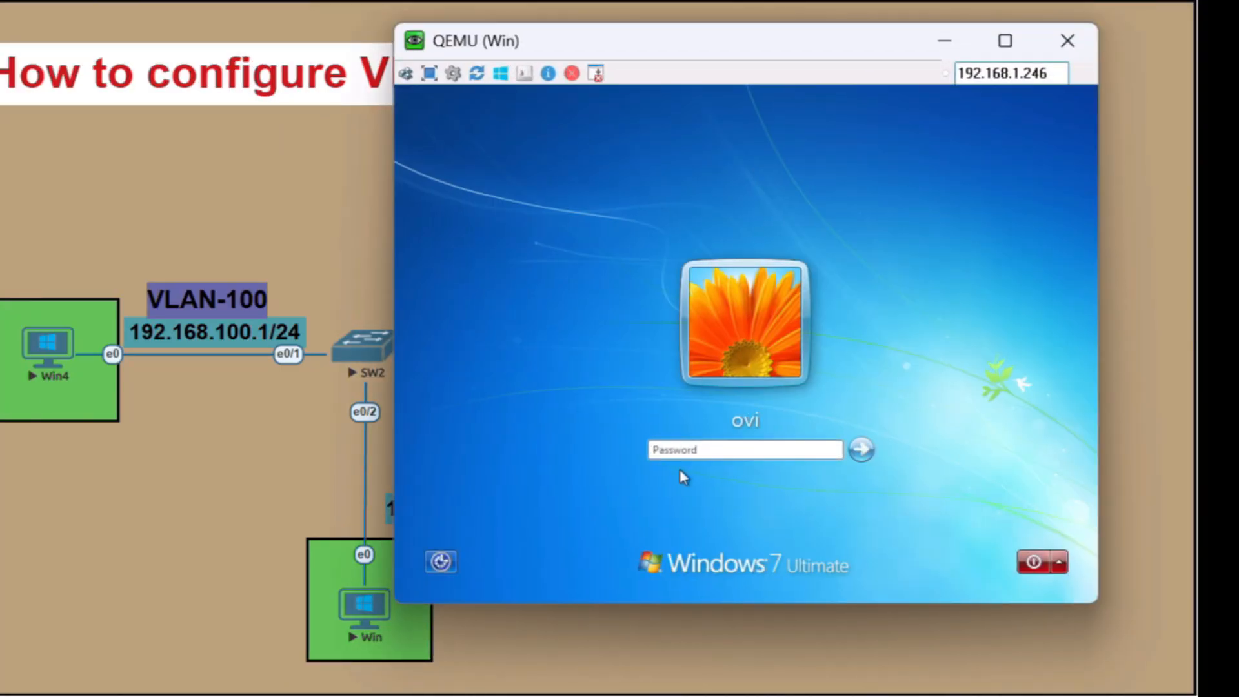
pyautogui.write('123')
pyautogui.press('Return')
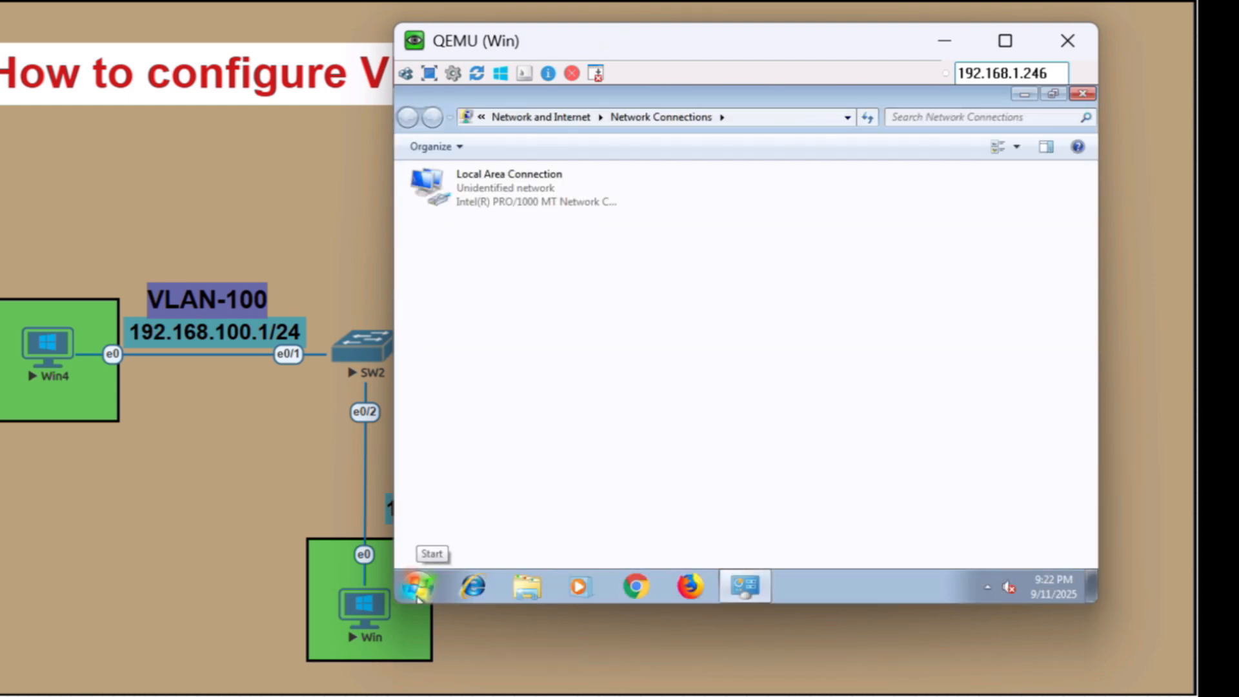
# Open the Internet Protocol Version 4 (TCP/IPv4) properties of the Local Area Connection on Win
pyautogui.doubleClick(512, 194)
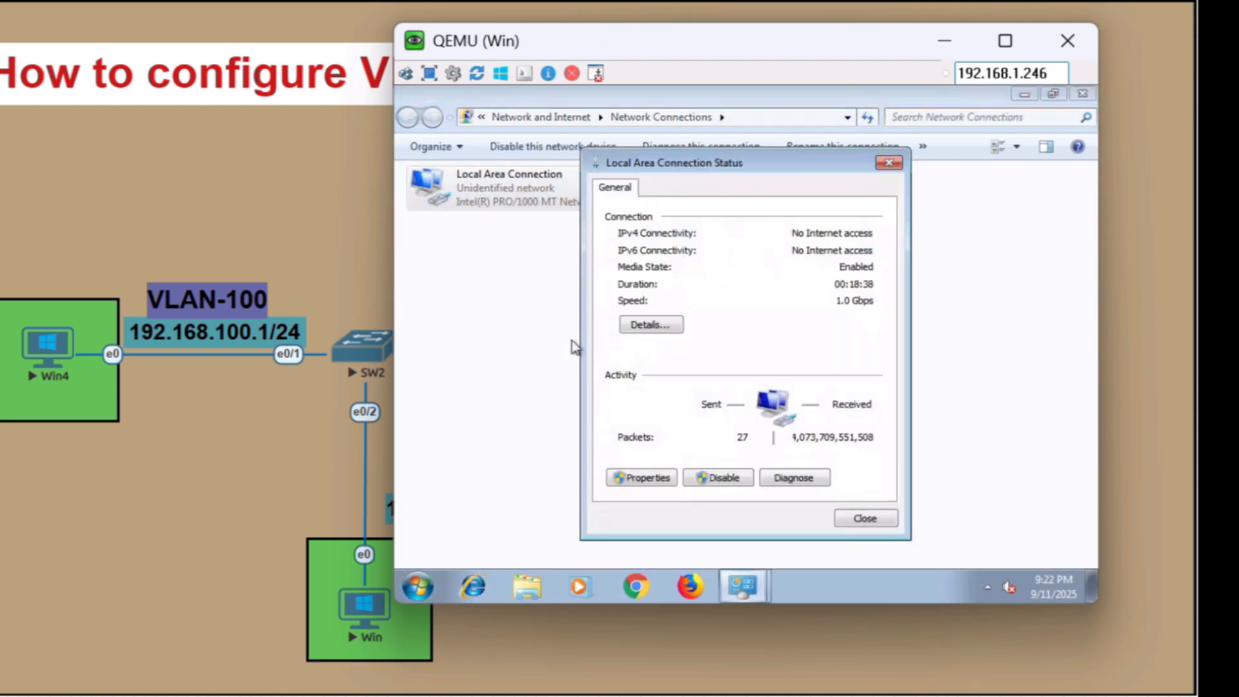
pyautogui.click(632, 478)
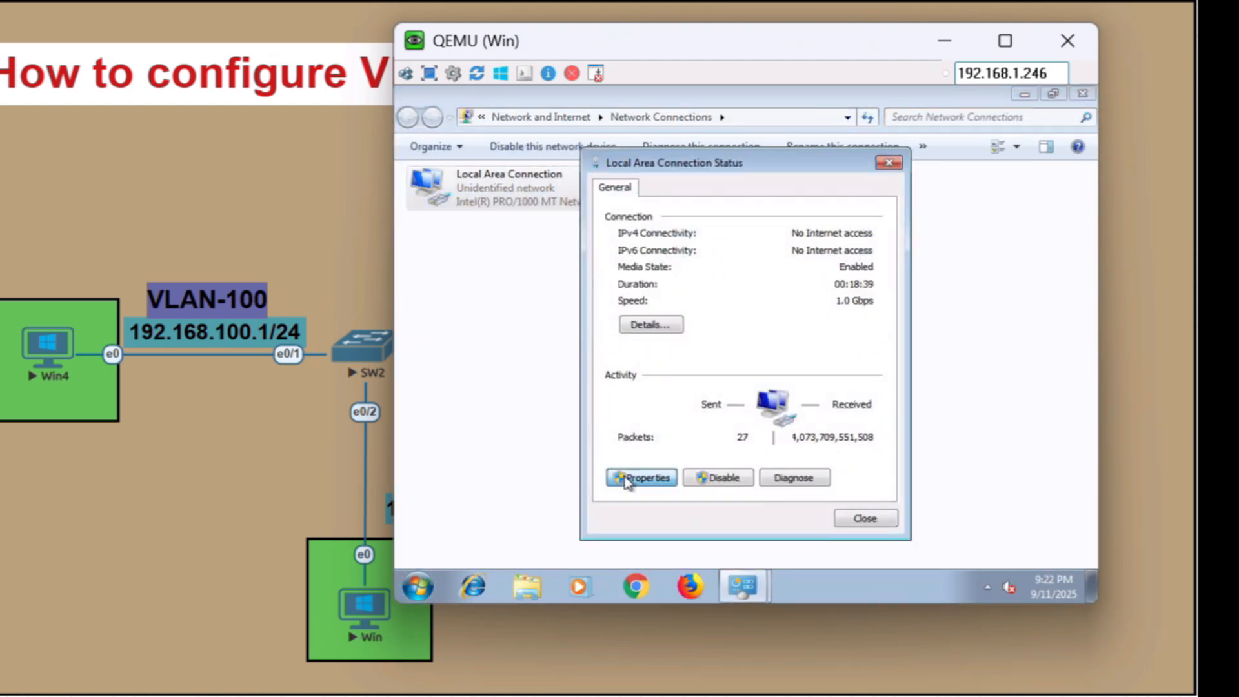
pyautogui.click(841, 379)
pyautogui.click(785, 372)
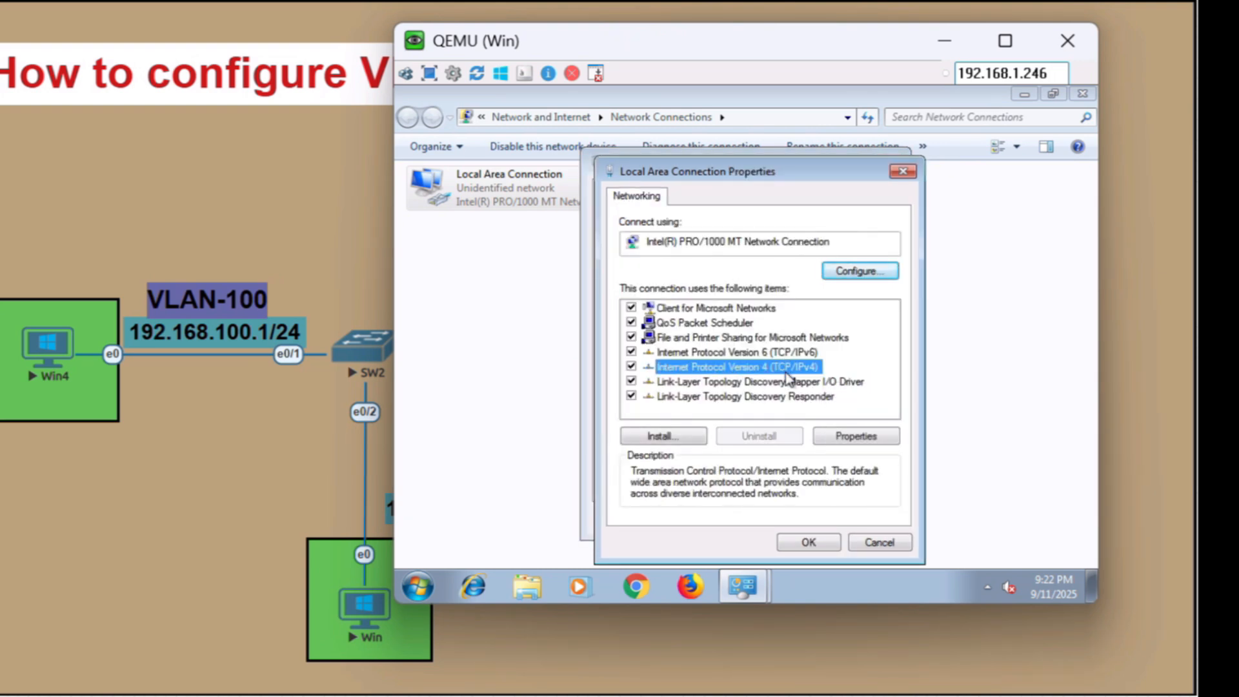
pyautogui.click(853, 437)
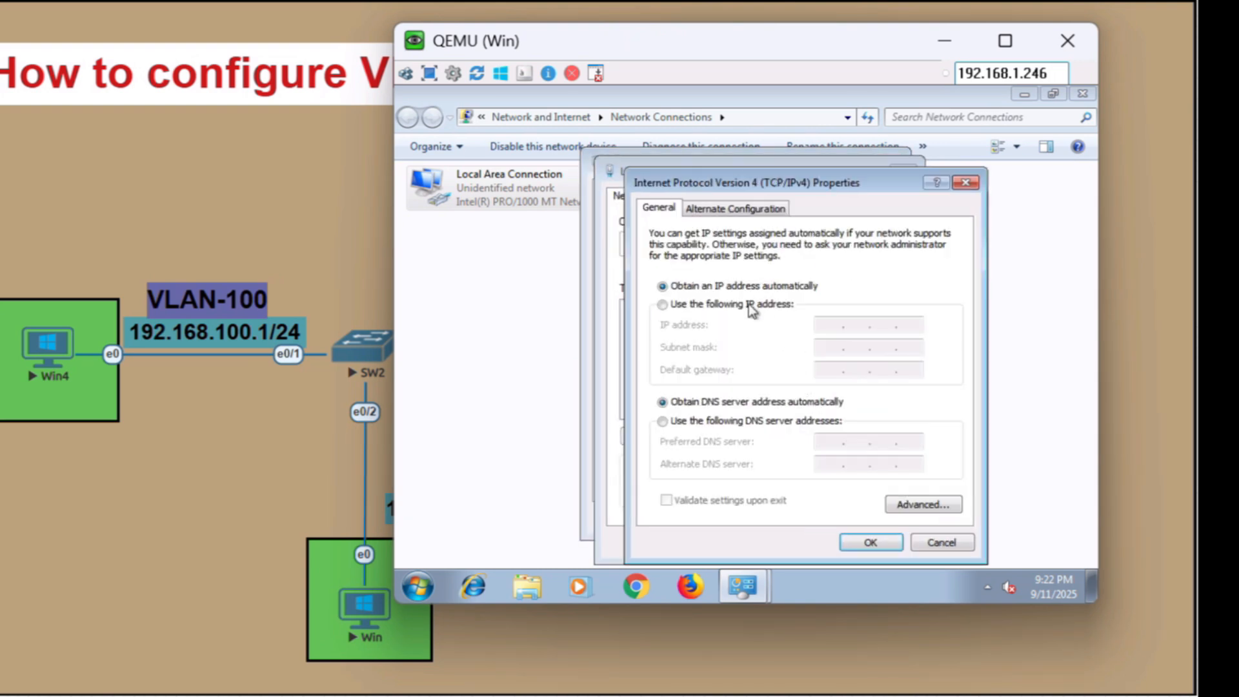
# Give Win the static IP address 192.168.101.2, subnet mask 255.255.255.0 and default gateway 192.168.101.1
pyautogui.click(752, 310)
pyautogui.write('1')
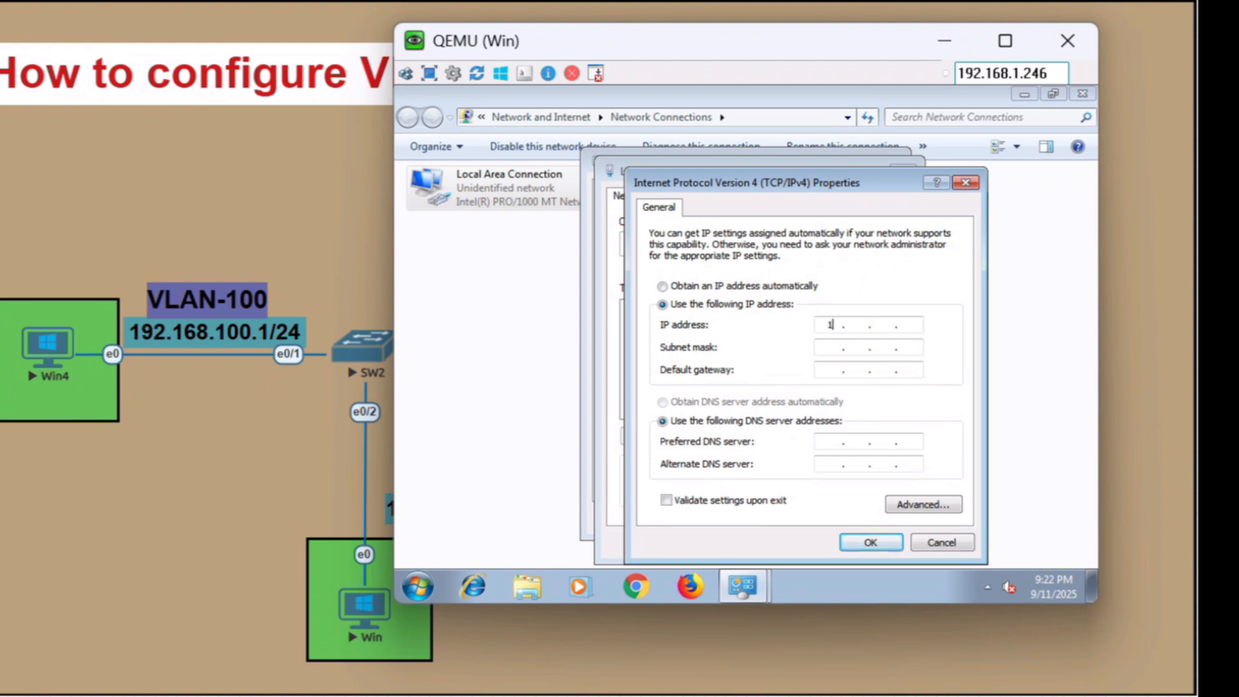
pyautogui.write('92 . 168 . 101 . 2')
pyautogui.press('Tab')
pyautogui.press('Tab')
pyautogui.write('192 . 168 . 101')
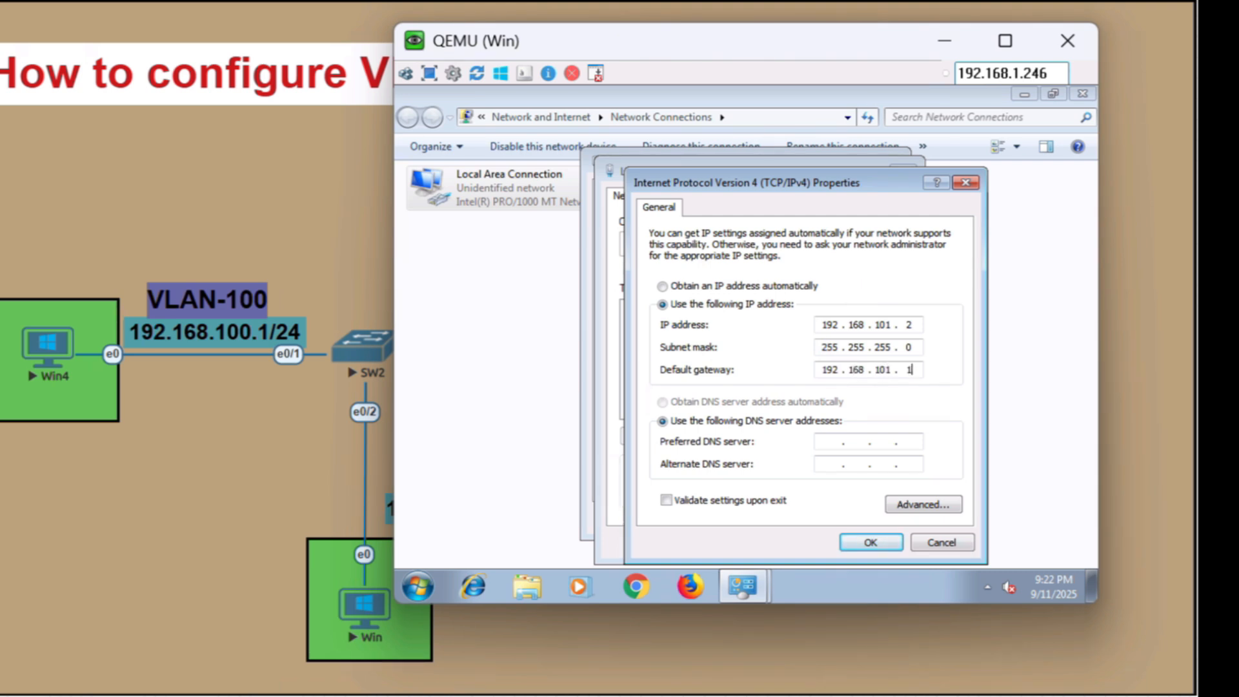
pyautogui.click(882, 542)
# Close Win's connection dialogs, choosing Public network as the network location, and close Network Connections
pyautogui.click(815, 543)
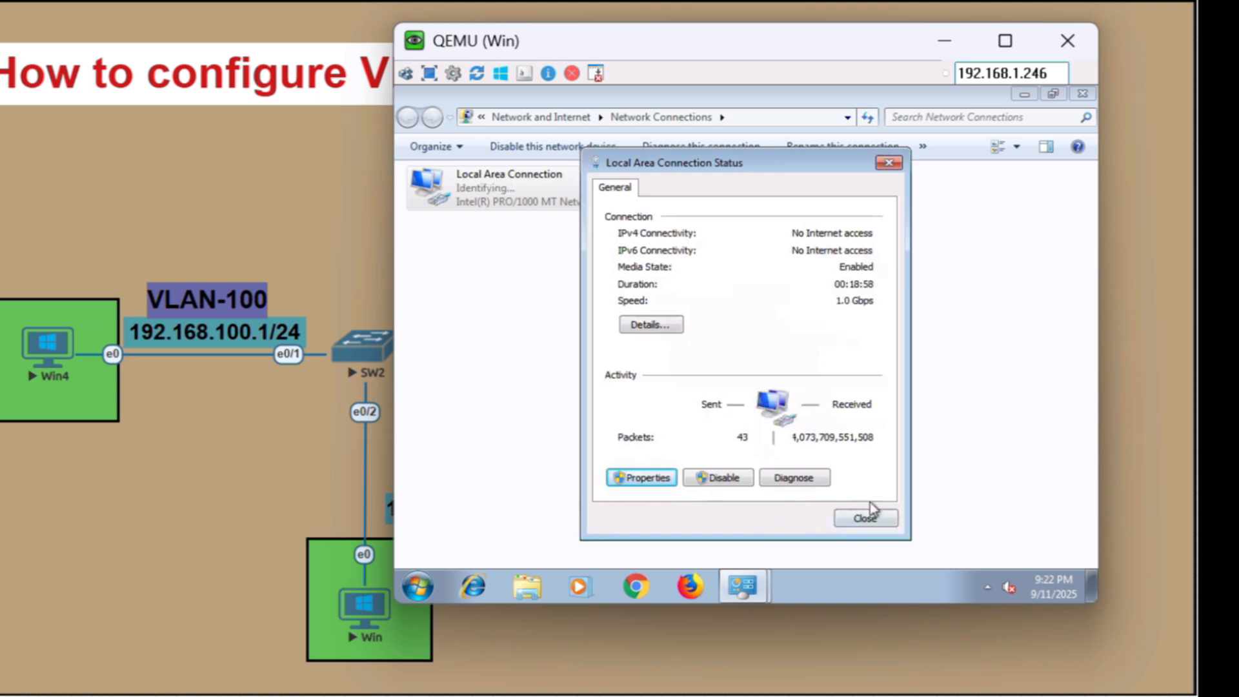
pyautogui.click(877, 520)
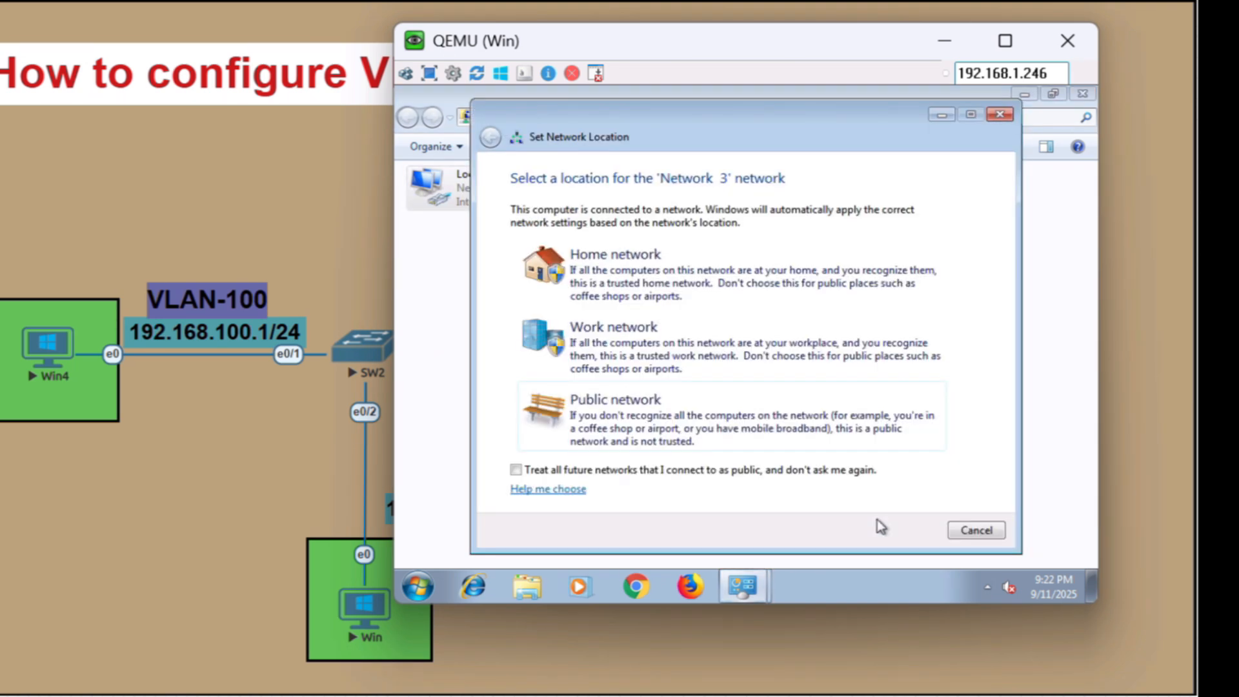
pyautogui.click(696, 444)
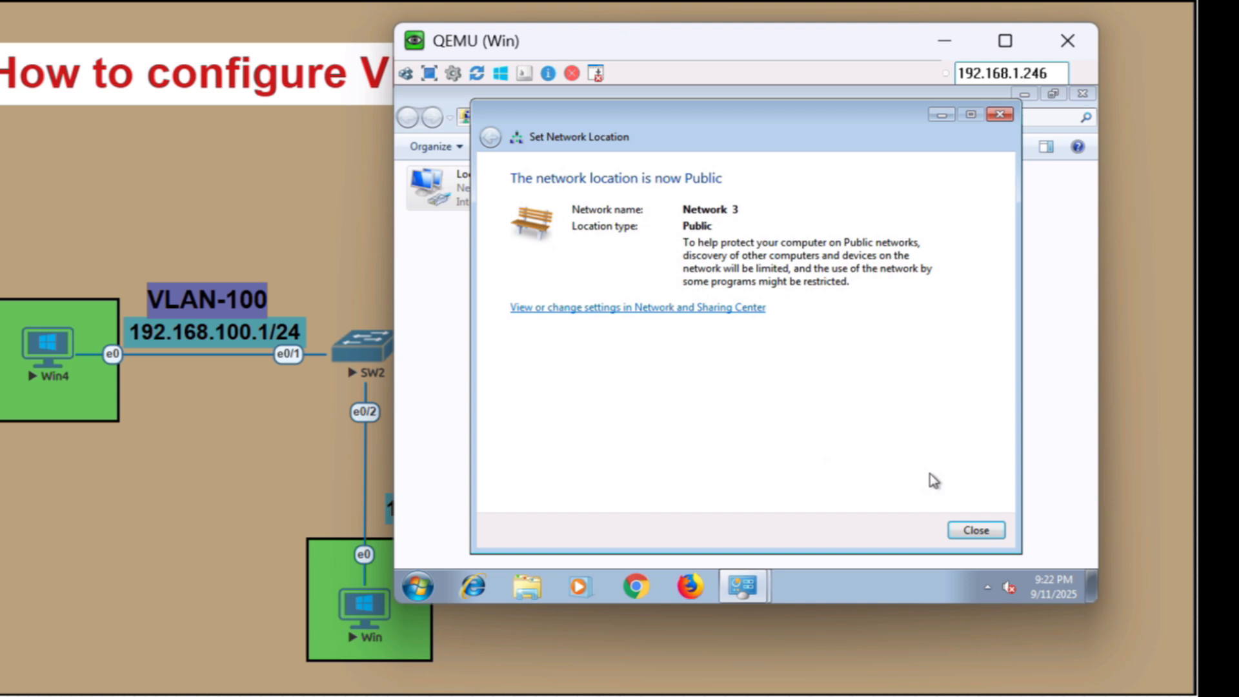
pyautogui.click(976, 531)
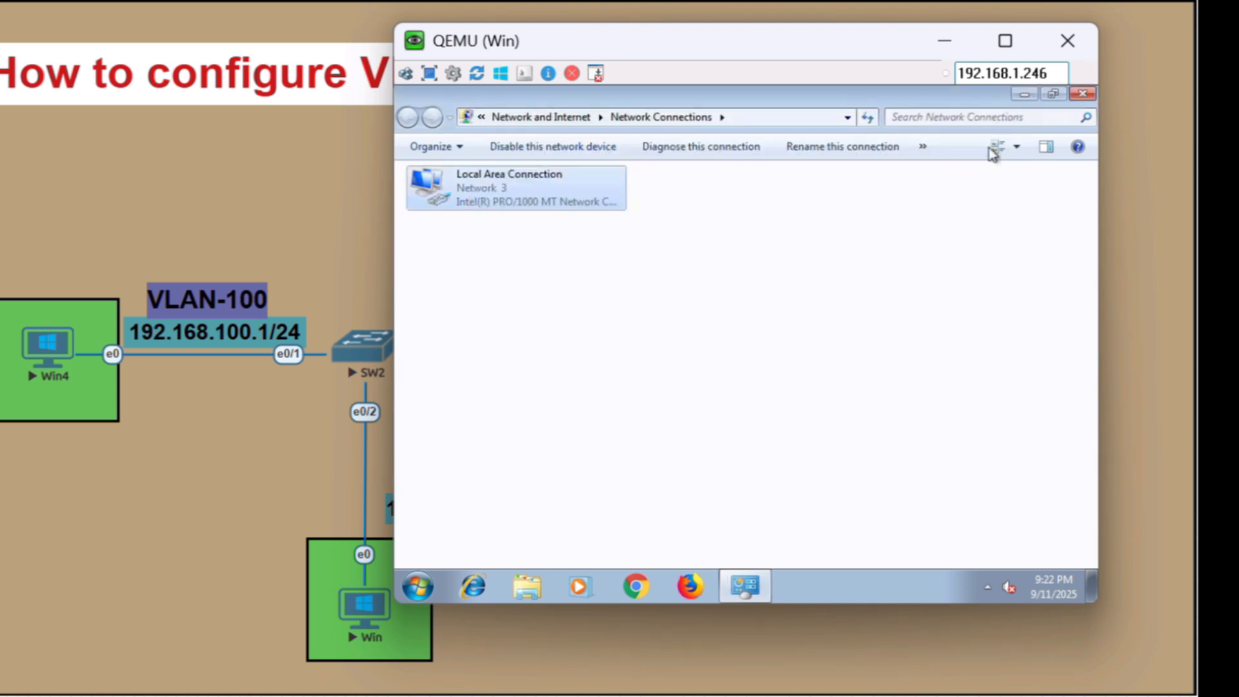
pyautogui.click(1082, 94)
# Open a command prompt on Win and ping the VLAN 100 gateway 192.168.100.1, stopping it early
pyautogui.click(426, 580)
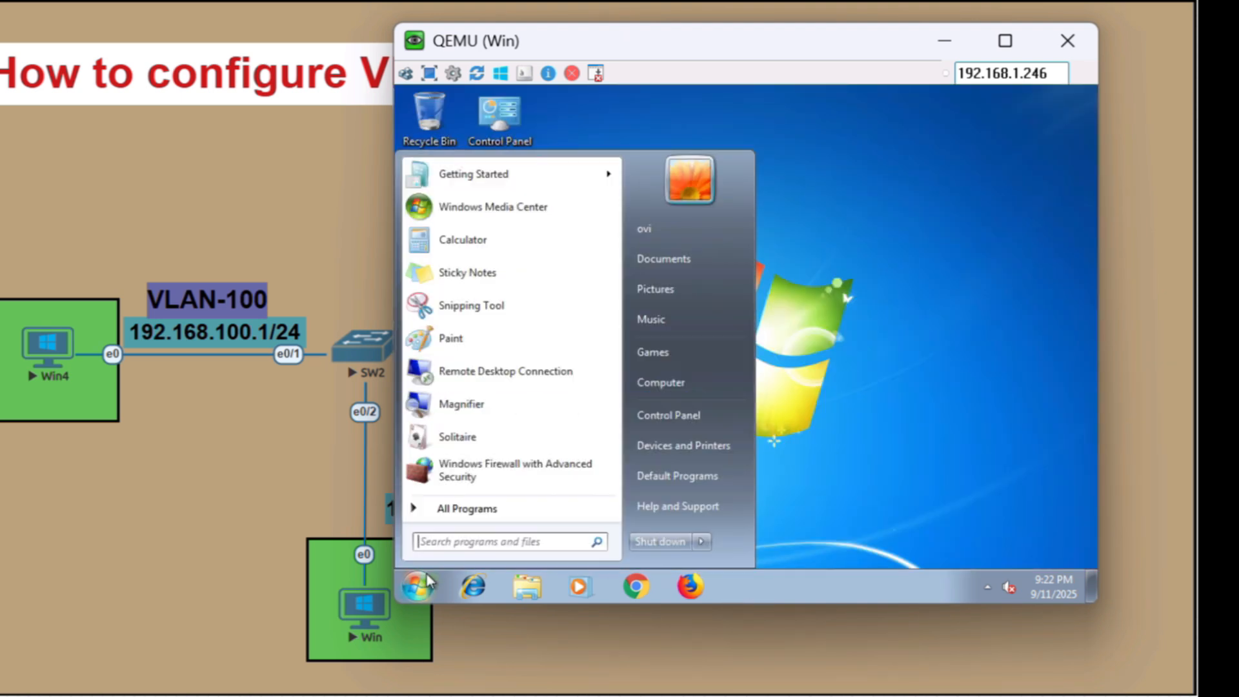
pyautogui.write('cmd')
pyautogui.press('Return')
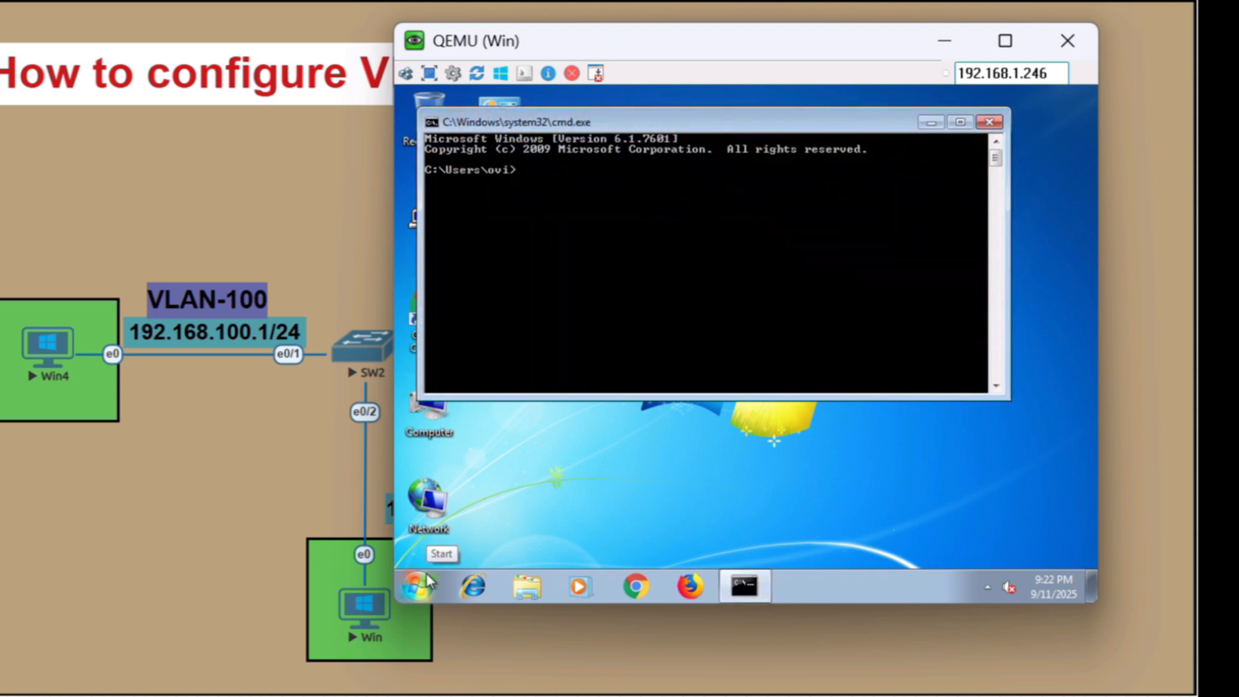
pyautogui.write('ping 192.168.100.')
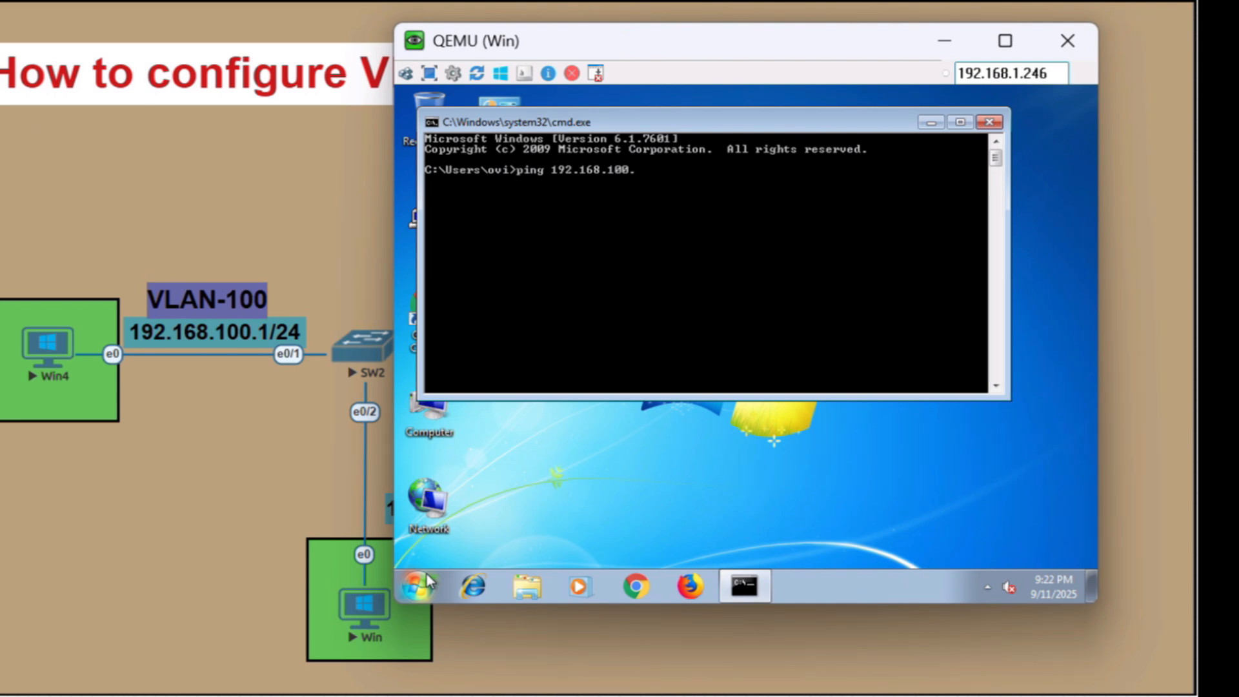
pyautogui.write('1')
pyautogui.press('Return')
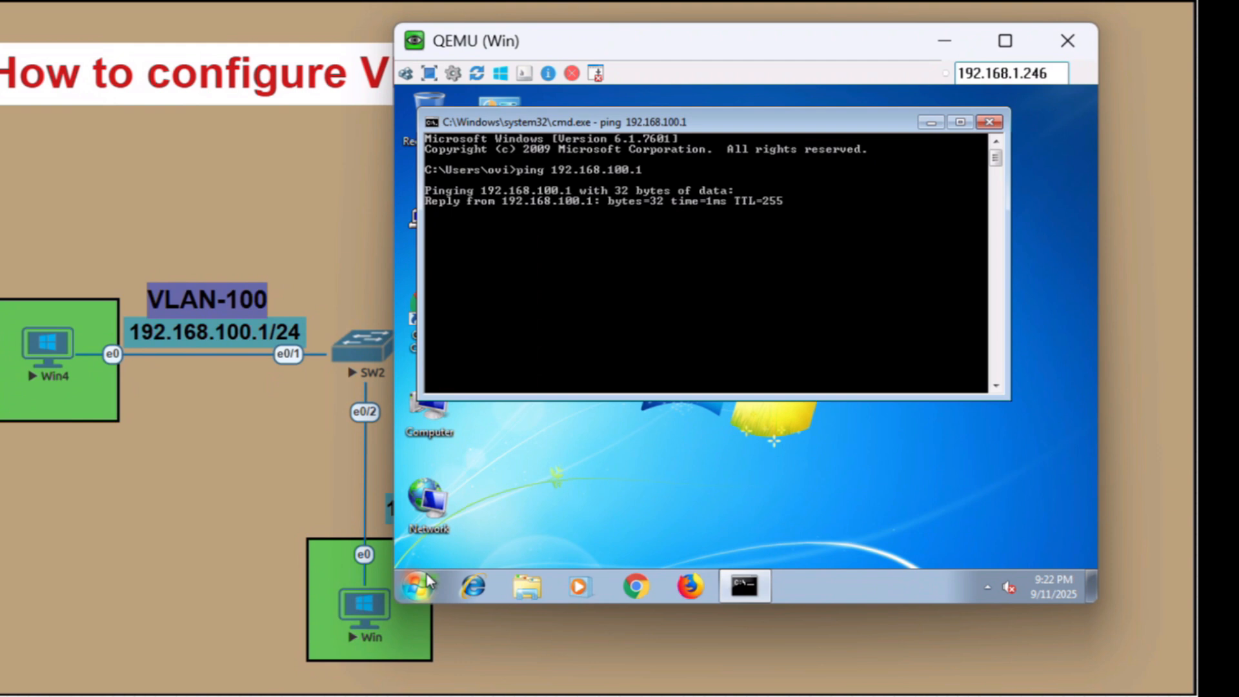
pyautogui.hotkey('ctrl', 'c')
# Ping the VLAN 101 gateway 192.168.101.1 from Win, stopping it early
pyautogui.press('Up')
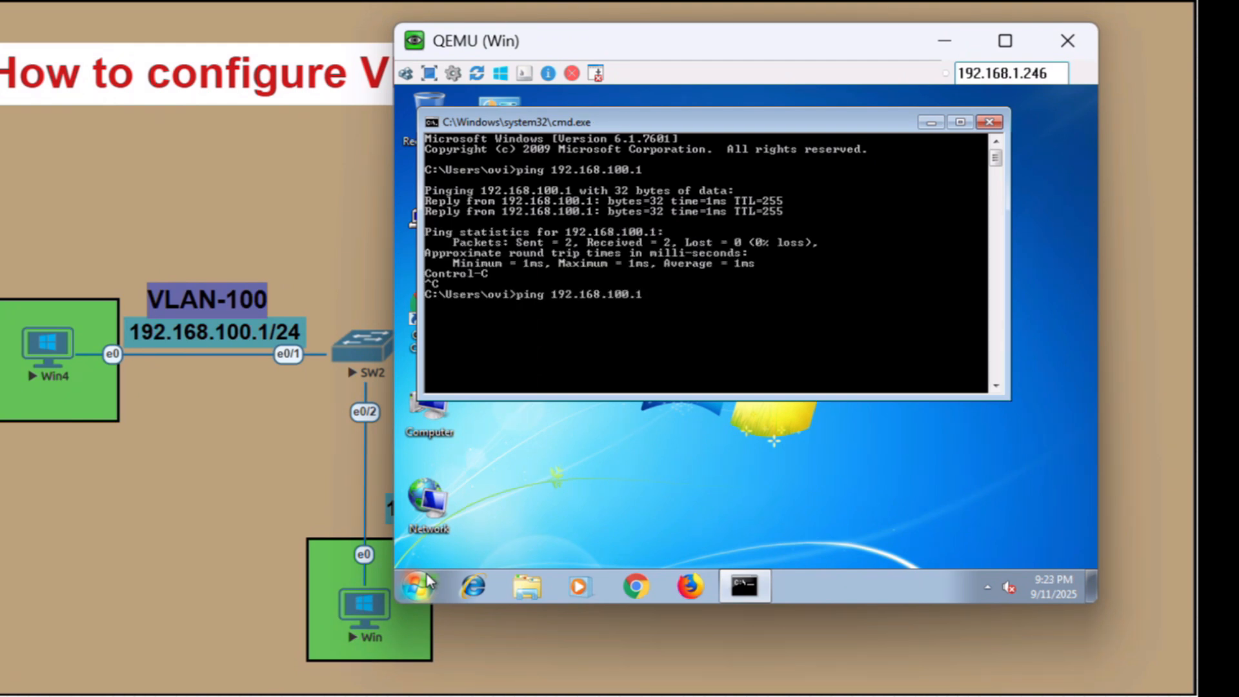
pyautogui.press('BackSpace')
pyautogui.press('BackSpace')
pyautogui.press('BackSpace')
pyautogui.write('1.1')
pyautogui.press('Return')
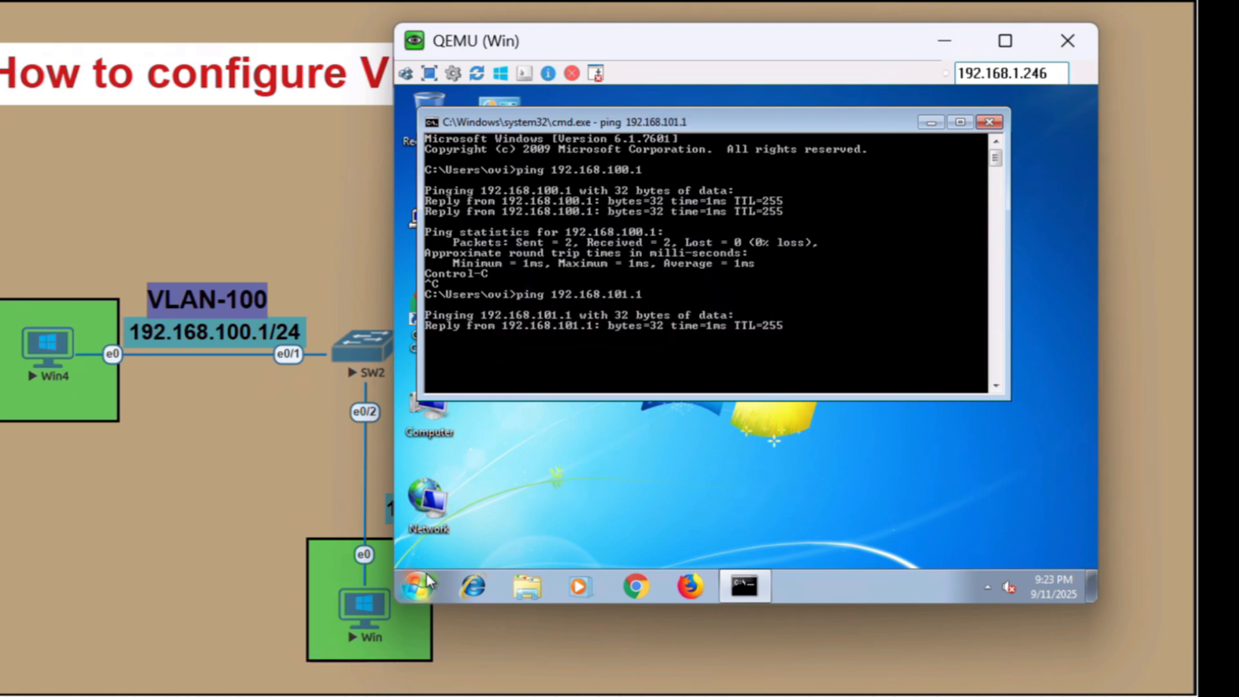
pyautogui.hotkey('ctrl', 'c')
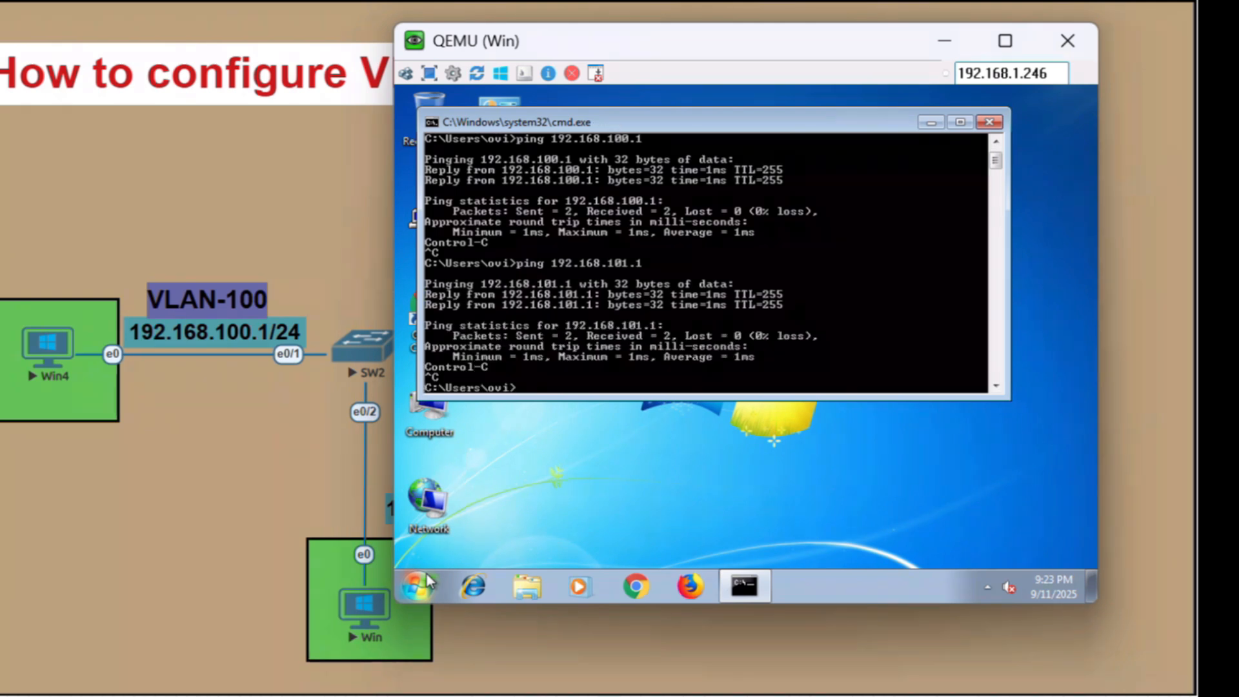
# Ping the VLAN 102 gateway 192.168.102.1 from Win
pyautogui.press('Up')
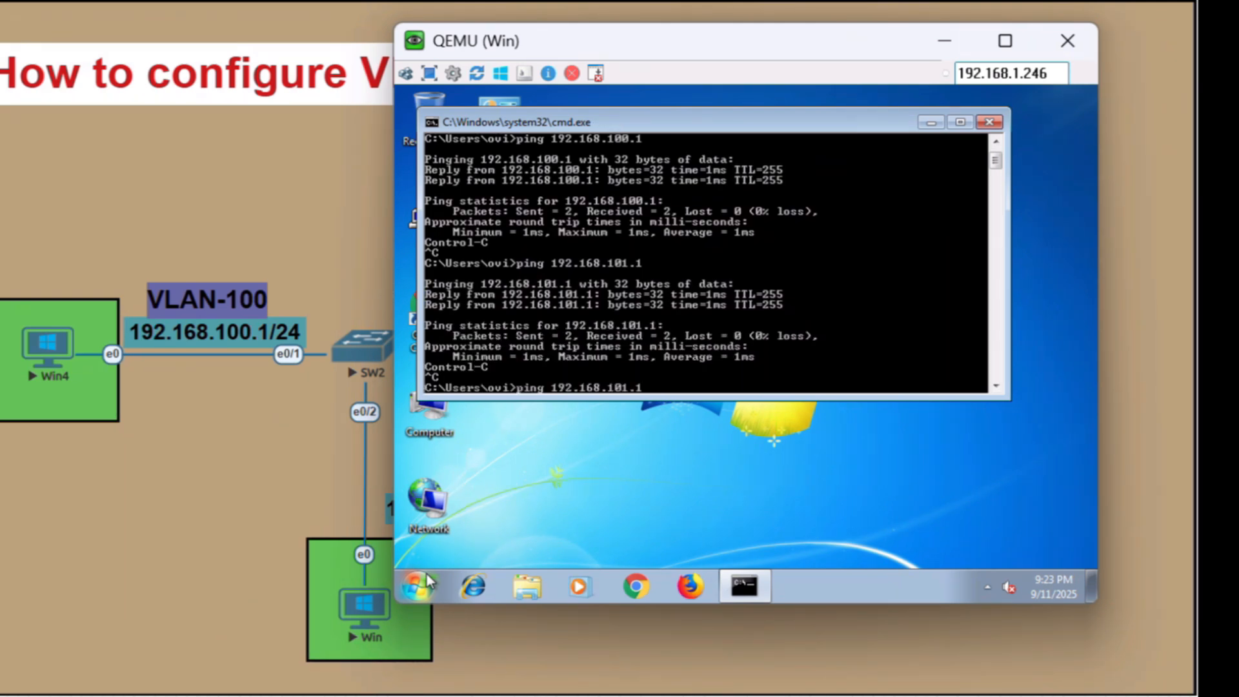
pyautogui.press('BackSpace')
pyautogui.press('BackSpace')
pyautogui.press('BackSpace')
pyautogui.write('2.1')
pyautogui.press('Return')
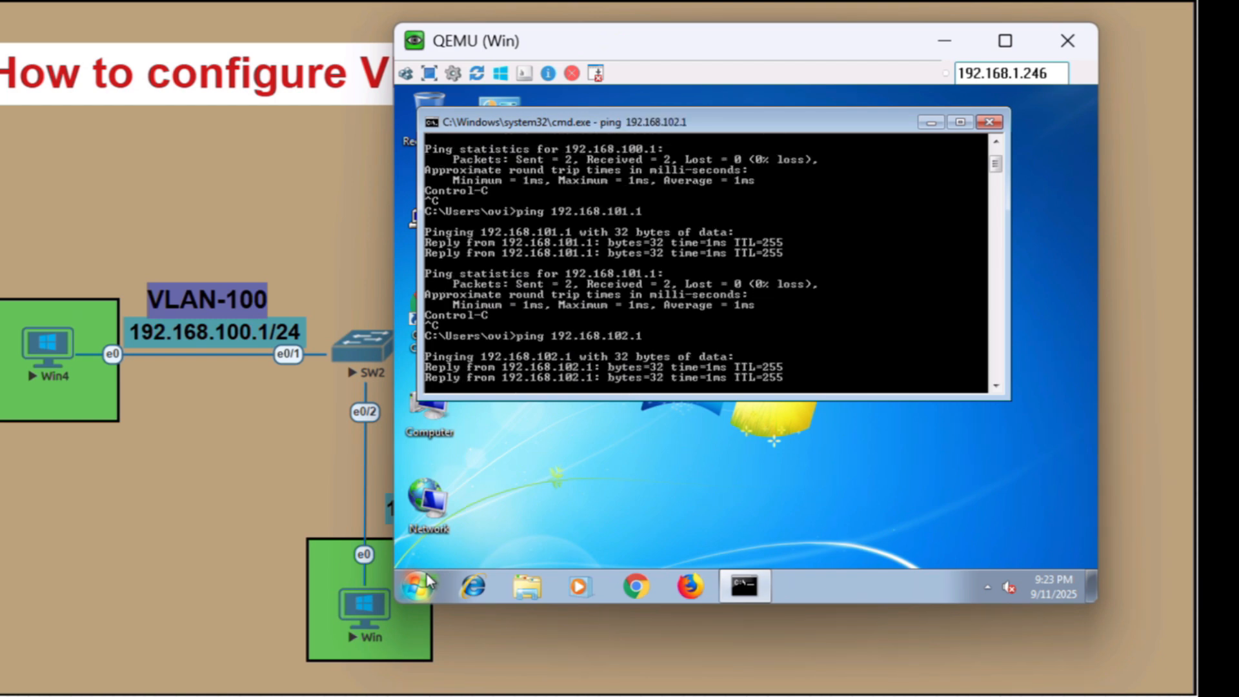
# Minimize the Win console and close the Win4 console to return to the topology
pyautogui.click(944, 40)
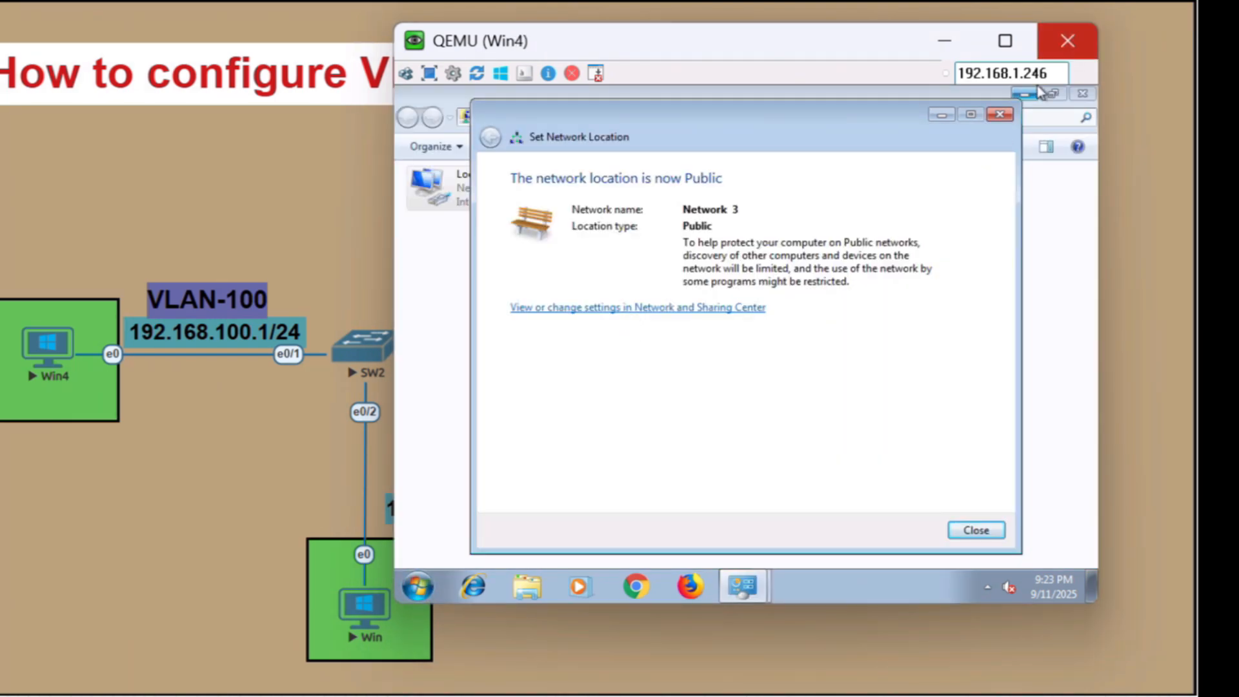
pyautogui.click(1067, 41)
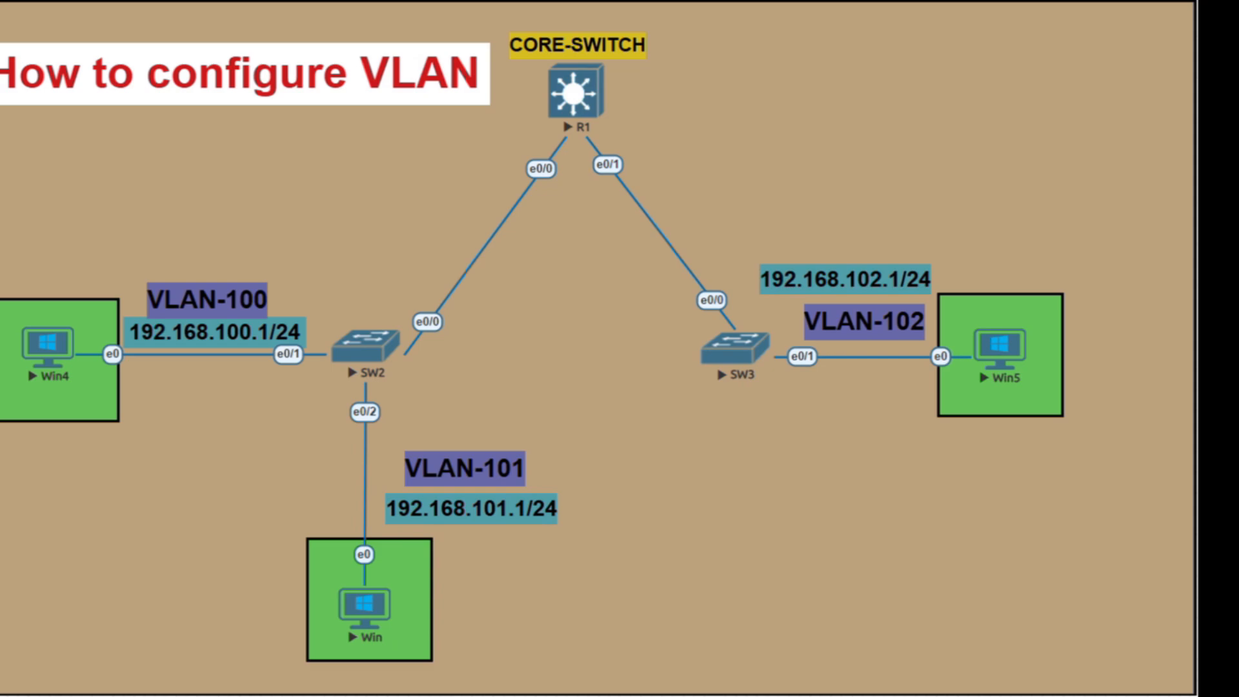
# Open the SW3 console and enter privileged mode, followed by global configuration mode
pyautogui.click(736, 348)
pyautogui.click(752, 157)
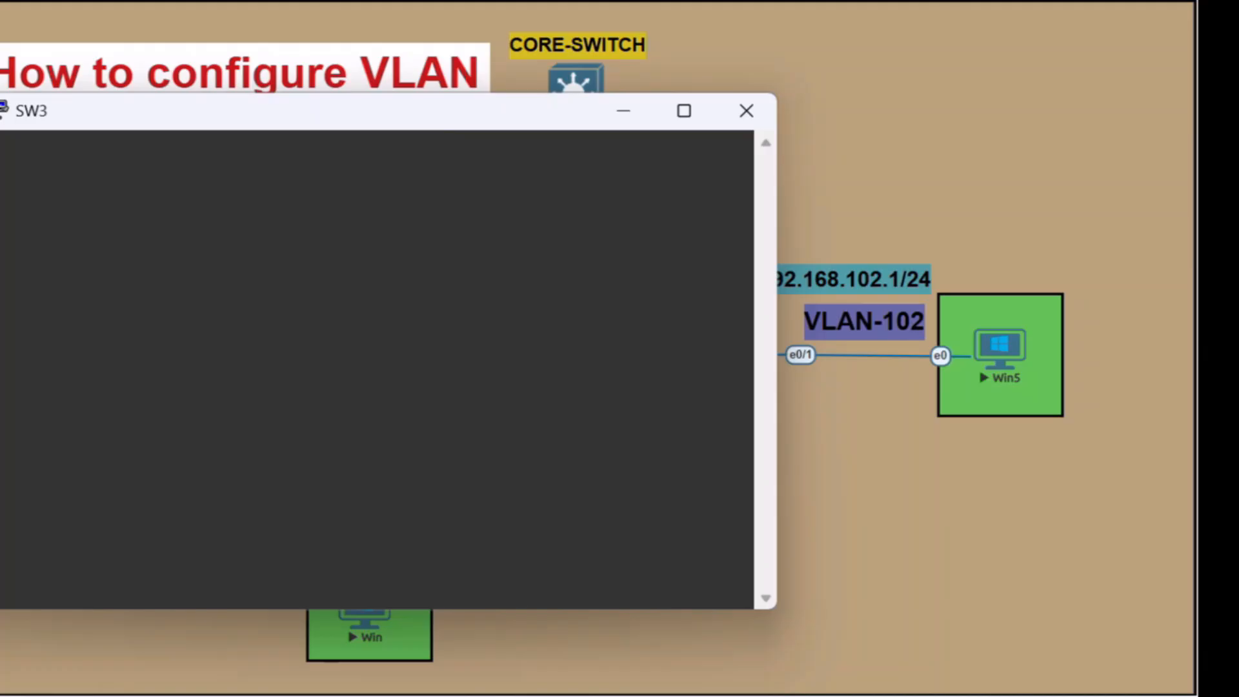
pyautogui.moveTo(359, 112); pyautogui.dragTo(340, 392)
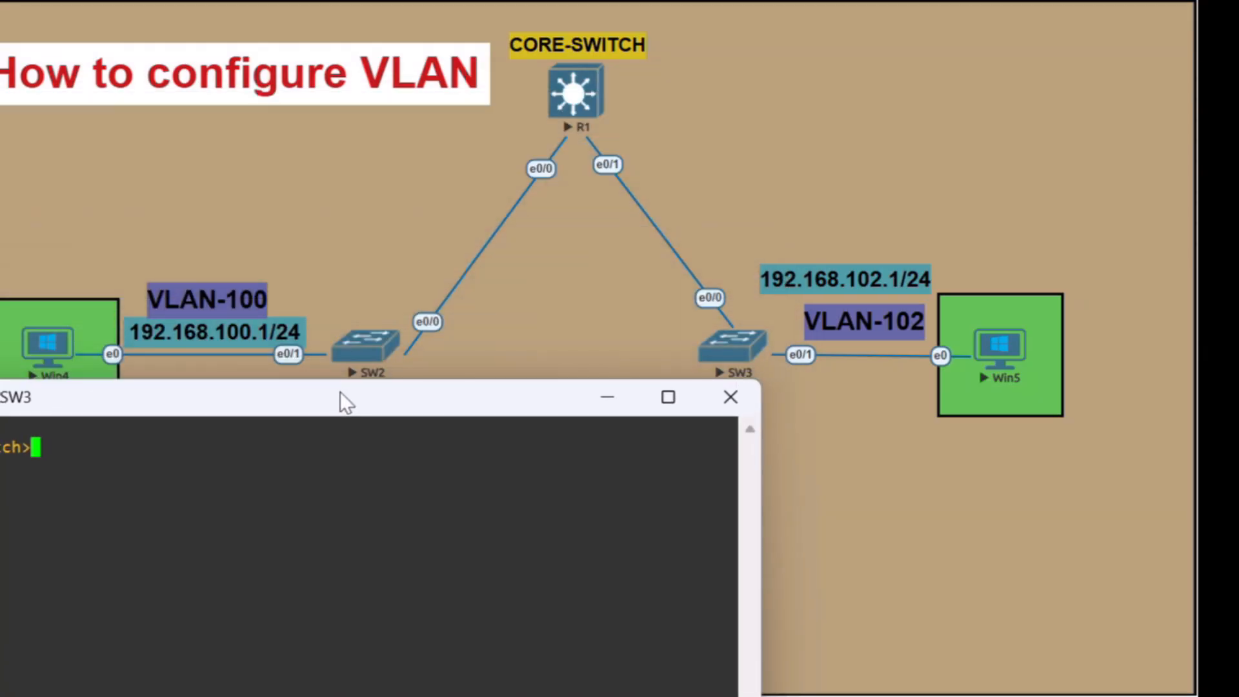
pyautogui.write('en')
pyautogui.press('Tab')
pyautogui.press('Return')
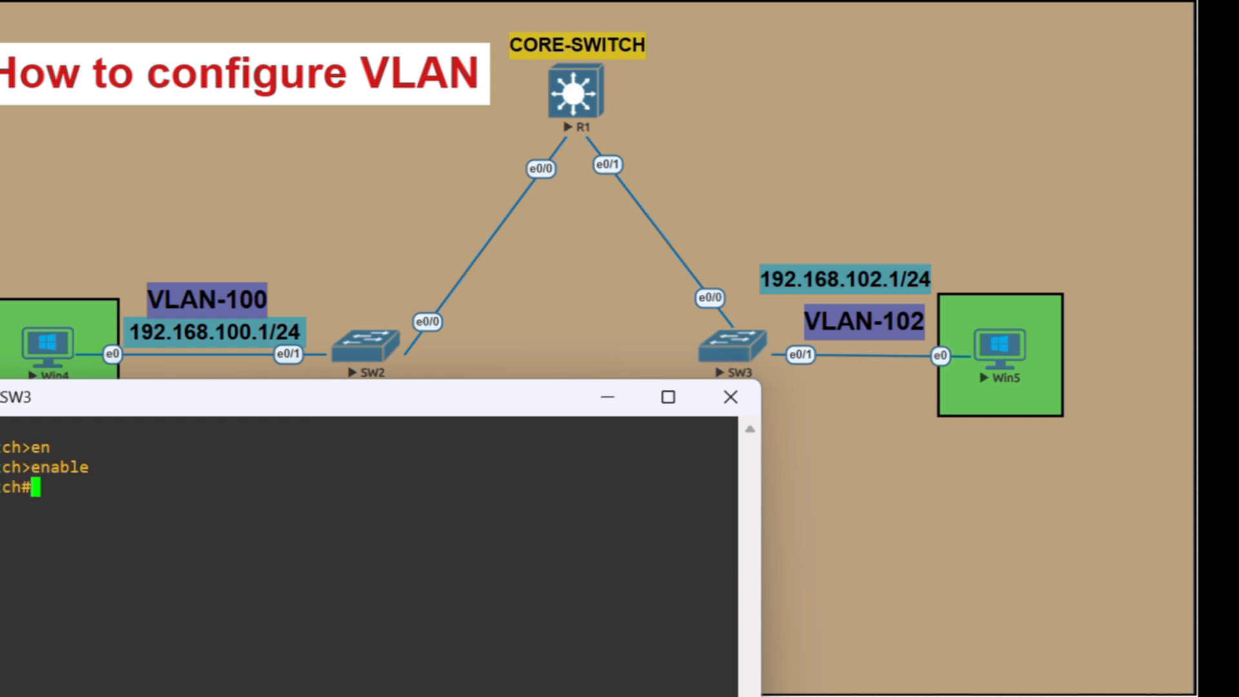
pyautogui.write('conf t')
pyautogui.press('Return')
# Create VLAN 100 on SW3
pyautogui.write('int')
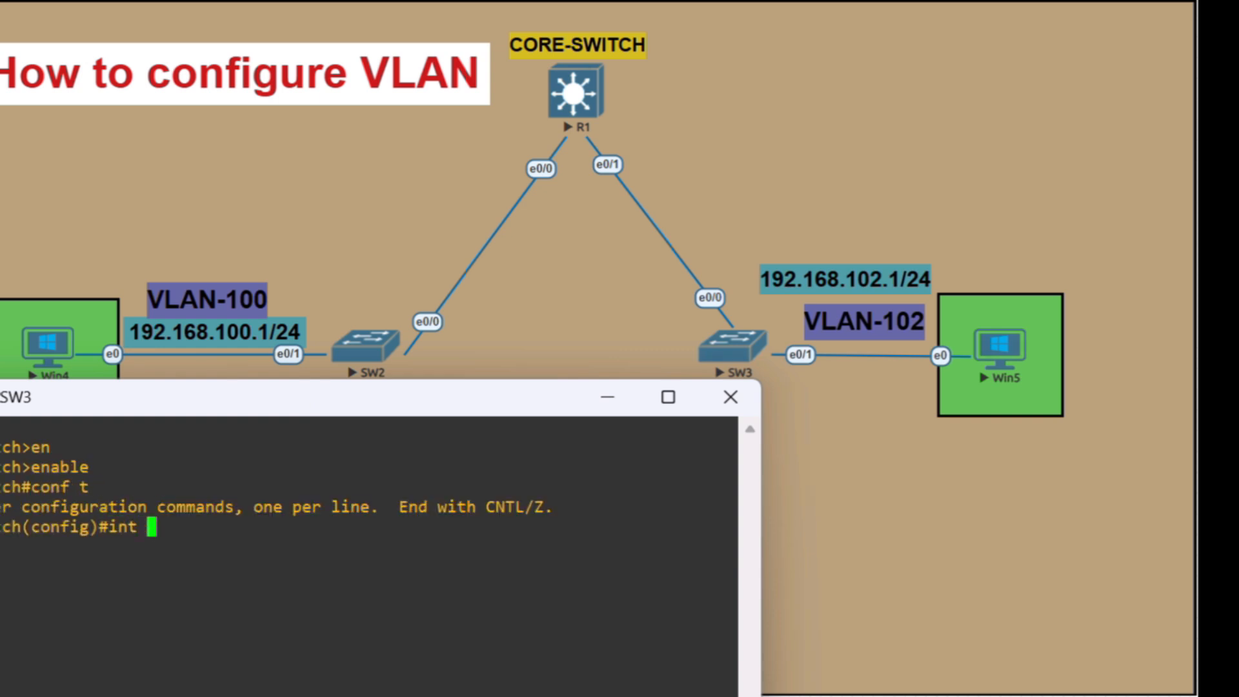
pyautogui.press('BackSpace')
pyautogui.press('BackSpace')
pyautogui.press('BackSpace')
pyautogui.press('BackSpace')
pyautogui.write('vla')
pyautogui.press('Tab')
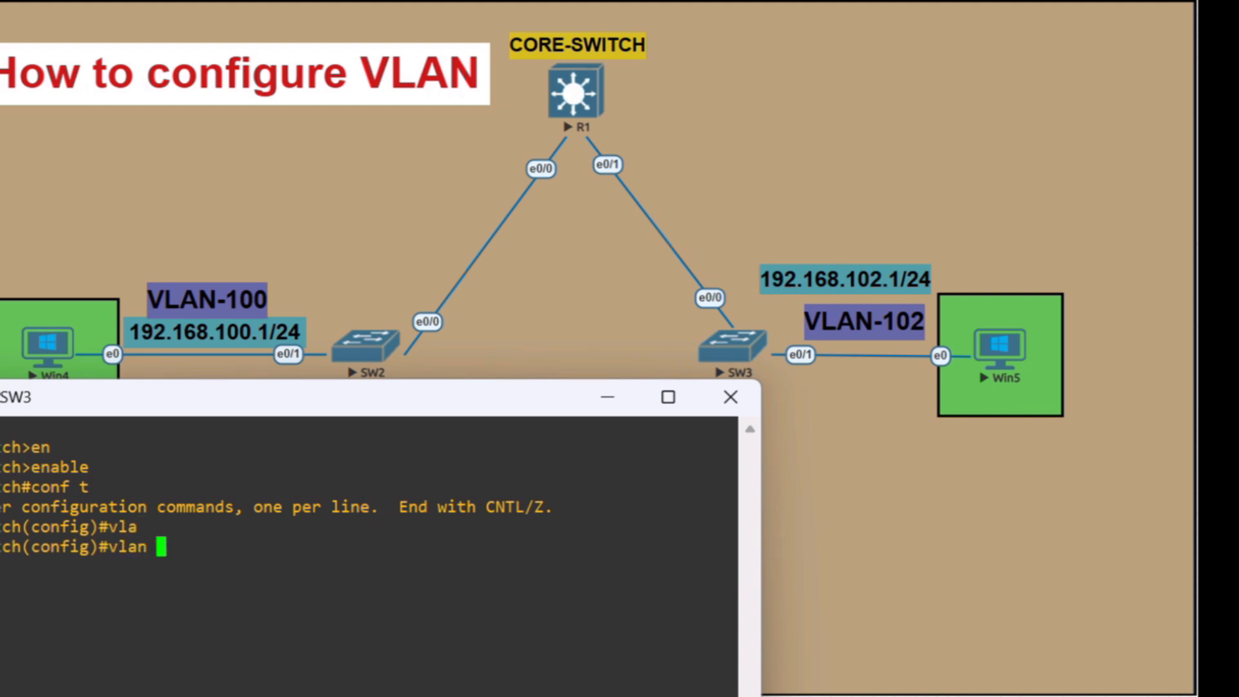
pyautogui.write('100')
pyautogui.press('Return')
# Create VLANs 101 and 102 on SW3 and leave VLAN configuration mode
pyautogui.press('Up')
pyautogui.press('BackSpace')
pyautogui.write('1')
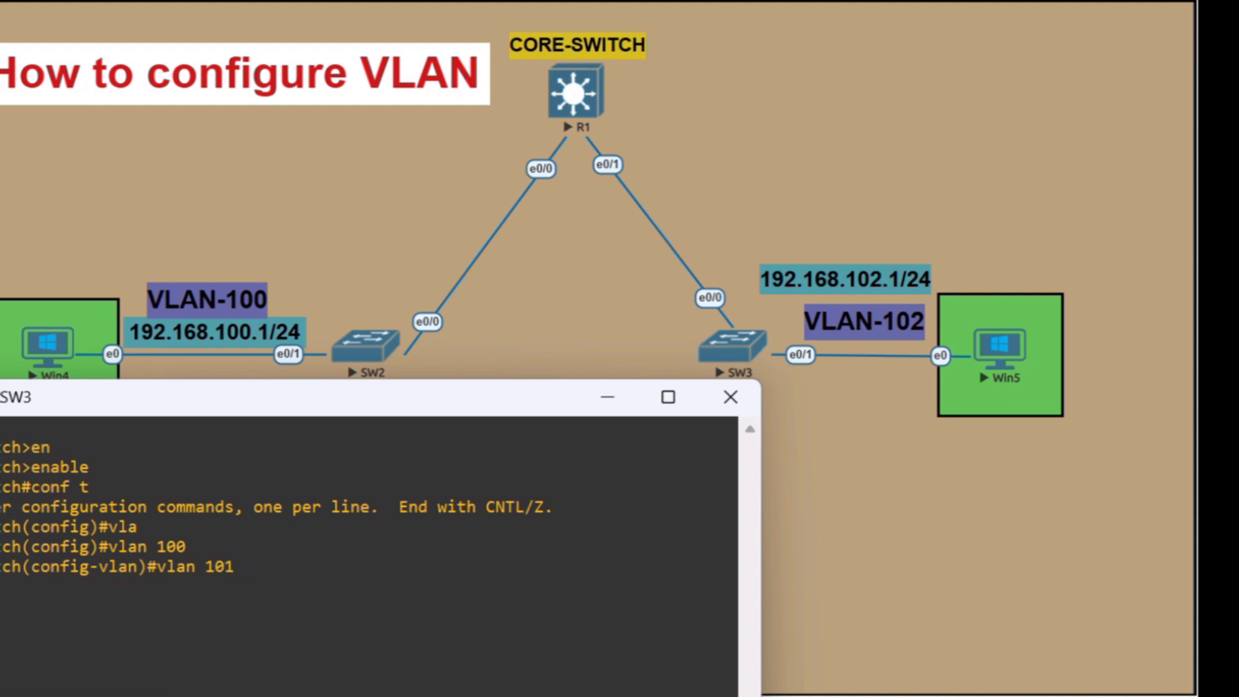
pyautogui.press('Return')
pyautogui.press('Up')
pyautogui.press('BackSpace')
pyautogui.write('2')
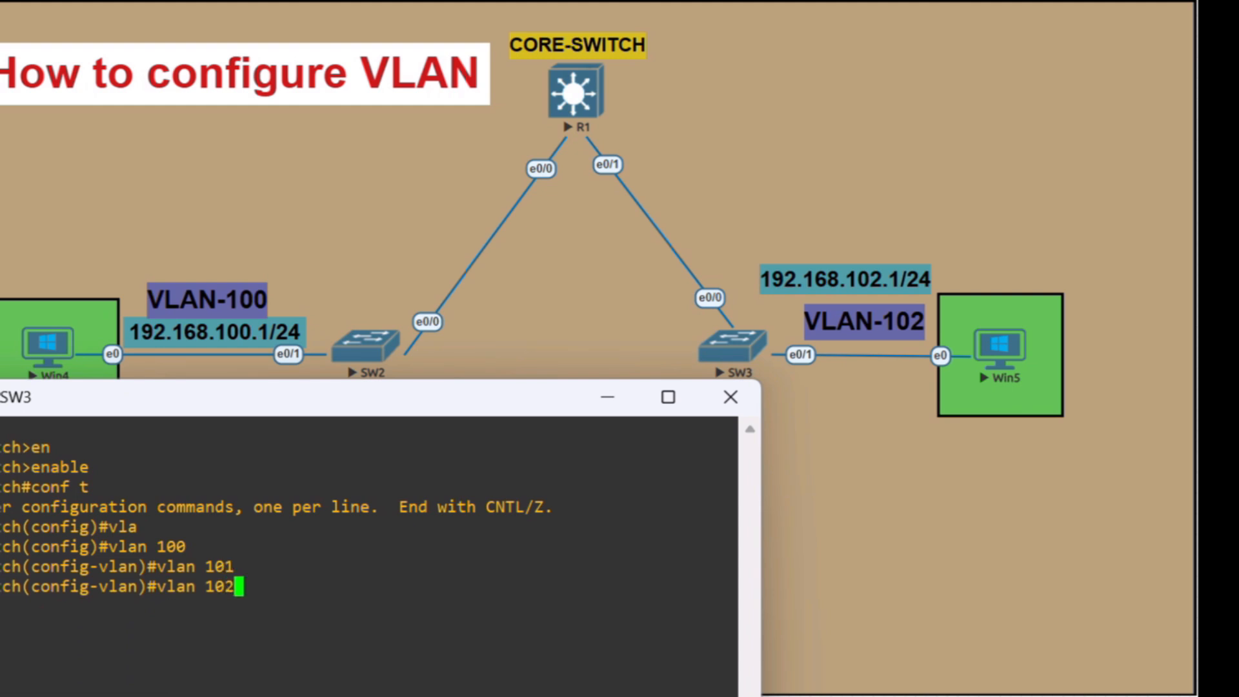
pyautogui.press('Return')
pyautogui.press('Return')
pyautogui.press('Return')
pyautogui.press('Return')
pyautogui.press('Return')
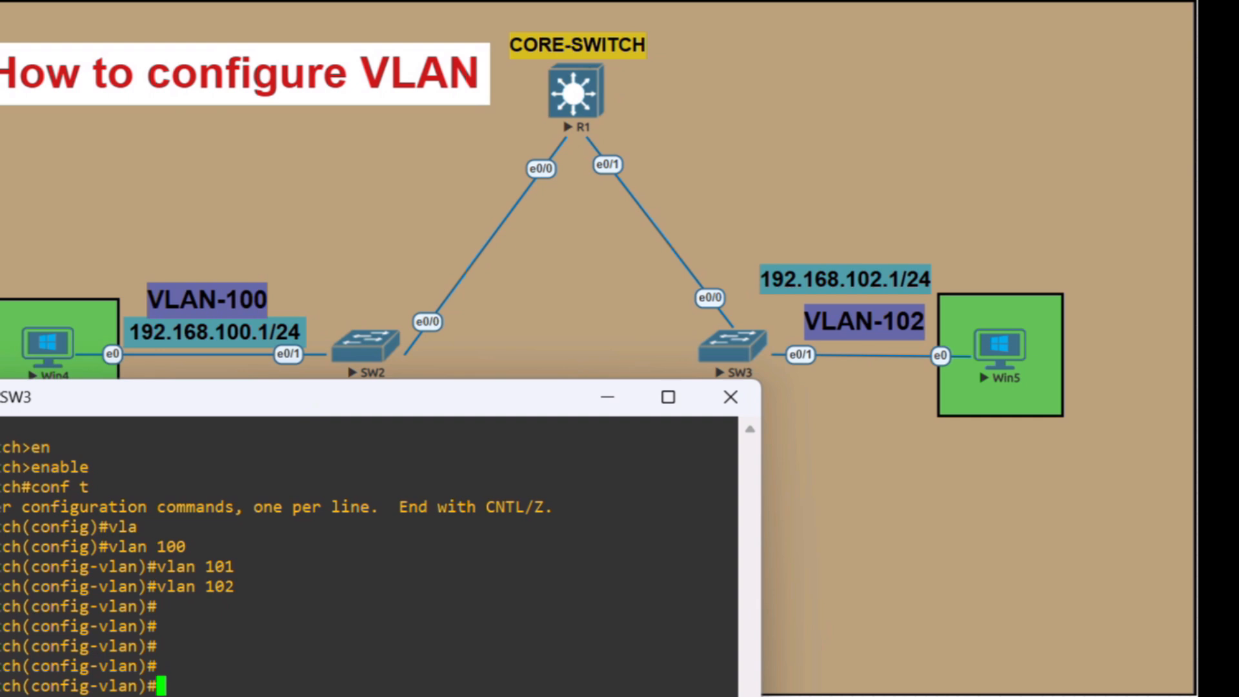
pyautogui.write('exit')
pyautogui.moveTo(418, 407); pyautogui.dragTo(404, 249)
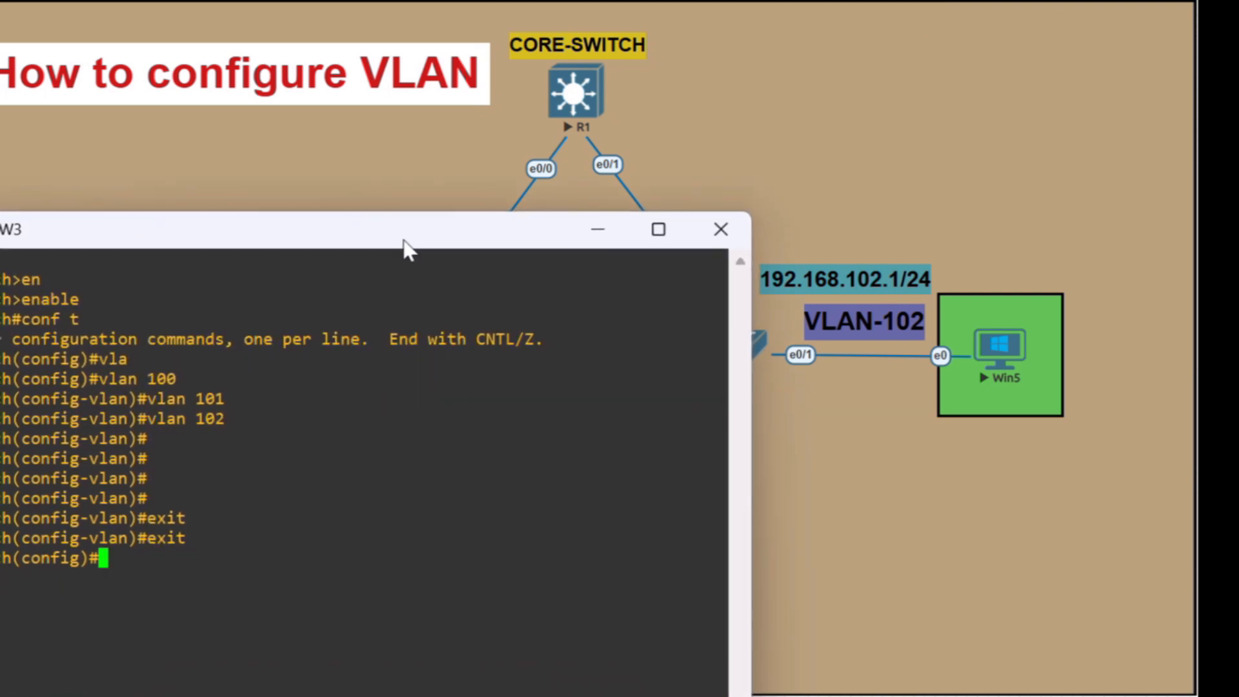
# Configure SW3's interface ethernet 0/0 with switchport mode trunk
pyautogui.write('int et')
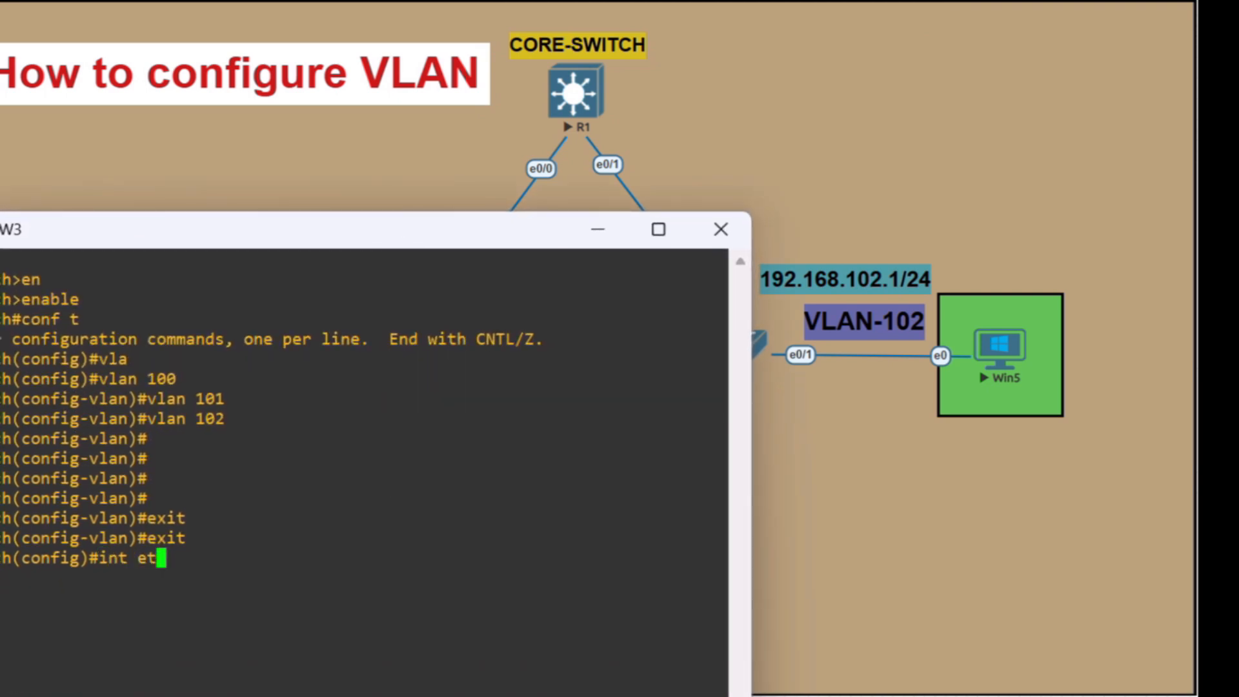
pyautogui.press('Tab')
pyautogui.write('0/0')
pyautogui.press('Return')
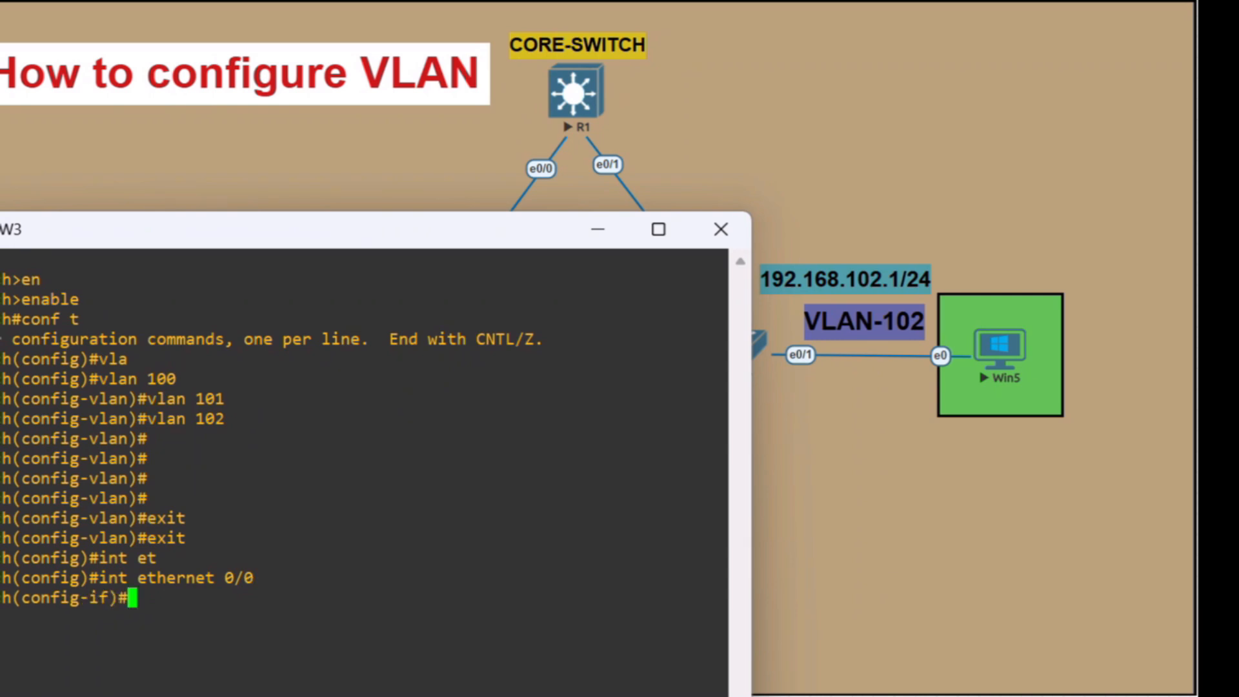
pyautogui.write('sw')
pyautogui.press('Tab')
pyautogui.write('tchpor')
pyautogui.press('BackSpace')
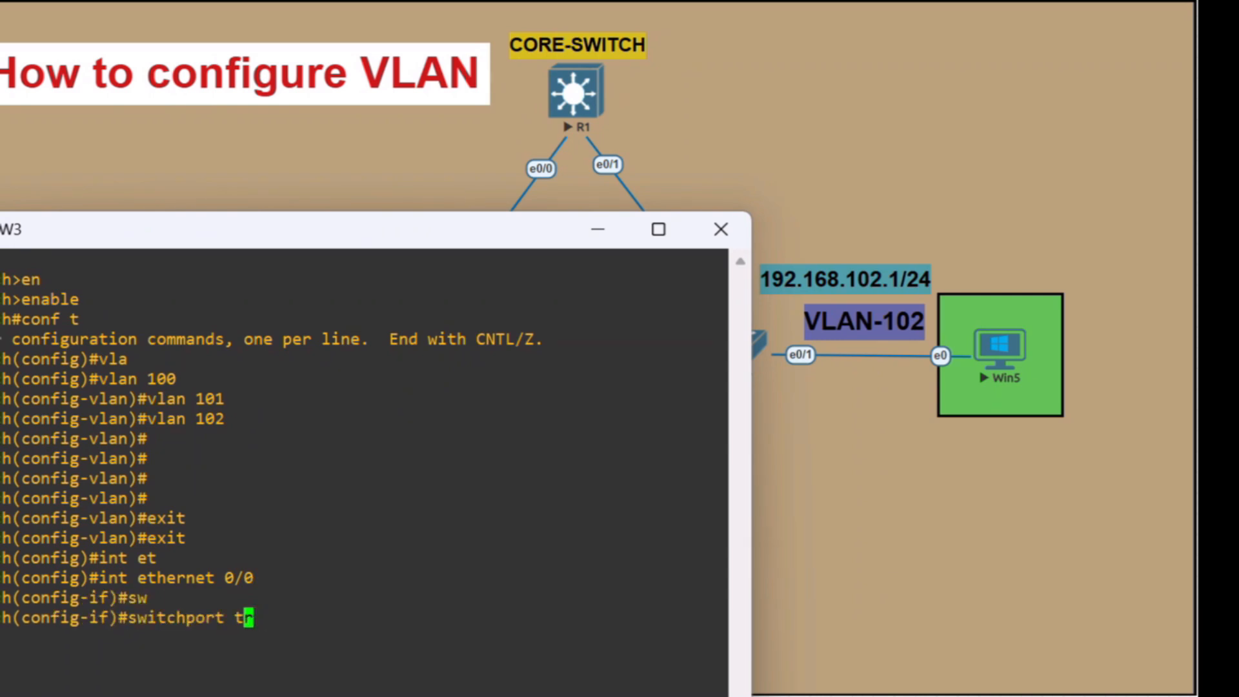
pyautogui.press('BackSpace')
pyautogui.write('mo')
pyautogui.press('Tab')
pyautogui.write('tr')
pyautogui.press('Tab')
pyautogui.press('Return')
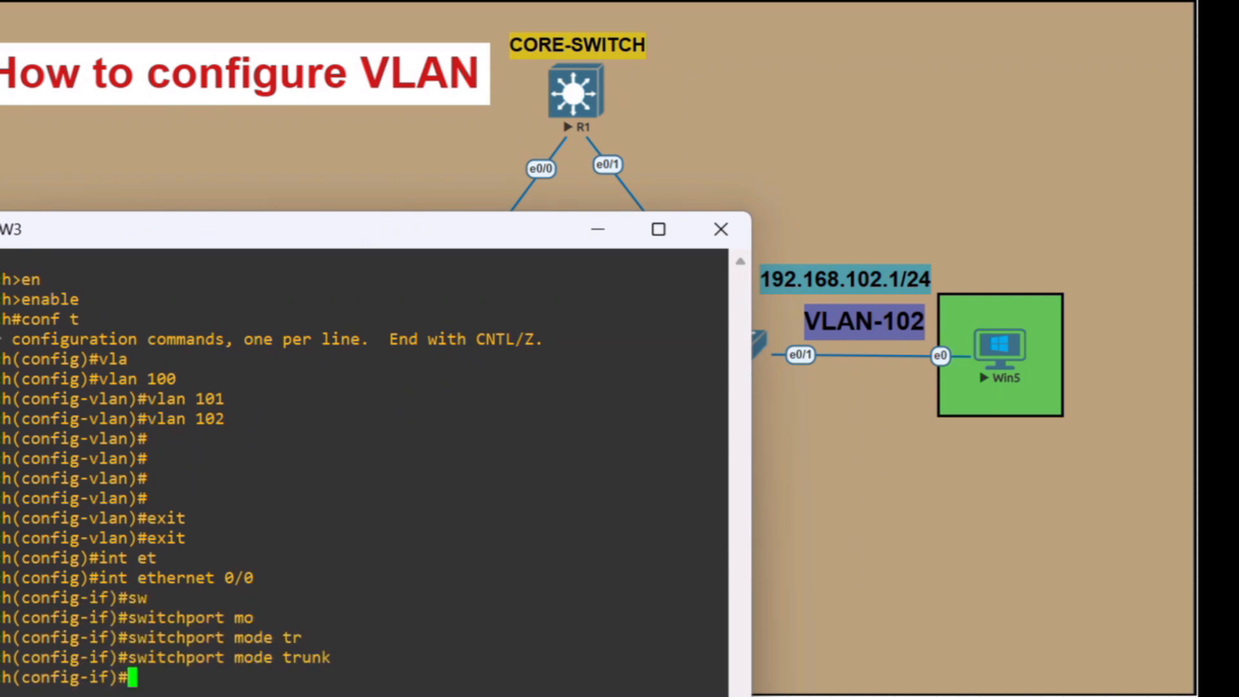
pyautogui.write('sw')
pyautogui.press('Tab')
pyautogui.write('tr')
pyautogui.press('Tab')
pyautogui.press('BackSpace')
pyautogui.press('BackSpace')
pyautogui.press('BackSpace')
pyautogui.press('BackSpace')
pyautogui.press('BackSpace')
pyautogui.press('BackSpace')
pyautogui.press('BackSpace')
pyautogui.press('BackSpace')
pyautogui.press('BackSpace')
pyautogui.press('BackSpace')
pyautogui.press('BackSpace')
pyautogui.press('BackSpace')
pyautogui.press('BackSpace')
pyautogui.press('BackSpace')
pyautogui.press('BackSpace')
pyautogui.press('BackSpace')
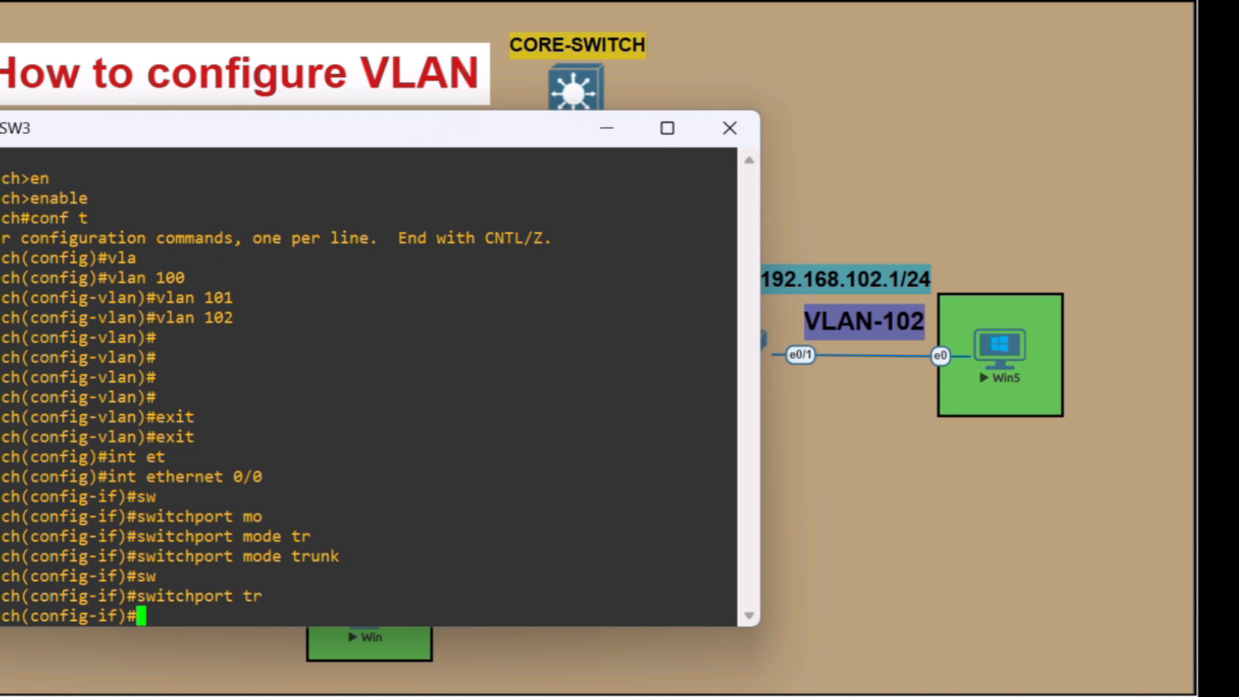
# Try to set the trunk's allowed VLAN list on ethernet 0/0 as 100.101.102
pyautogui.write('sw')
pyautogui.press('Tab')
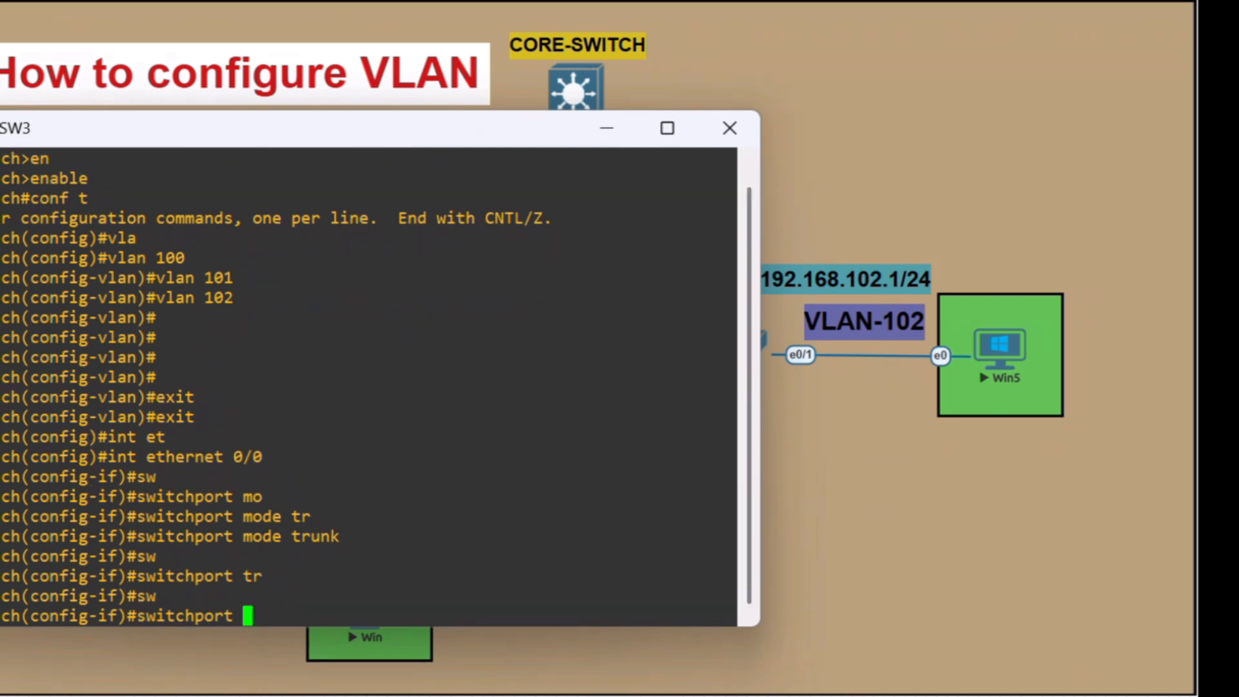
pyautogui.write('tr')
pyautogui.press('Tab')
pyautogui.write('al')
pyautogui.press('Tab')
pyautogui.write('vla')
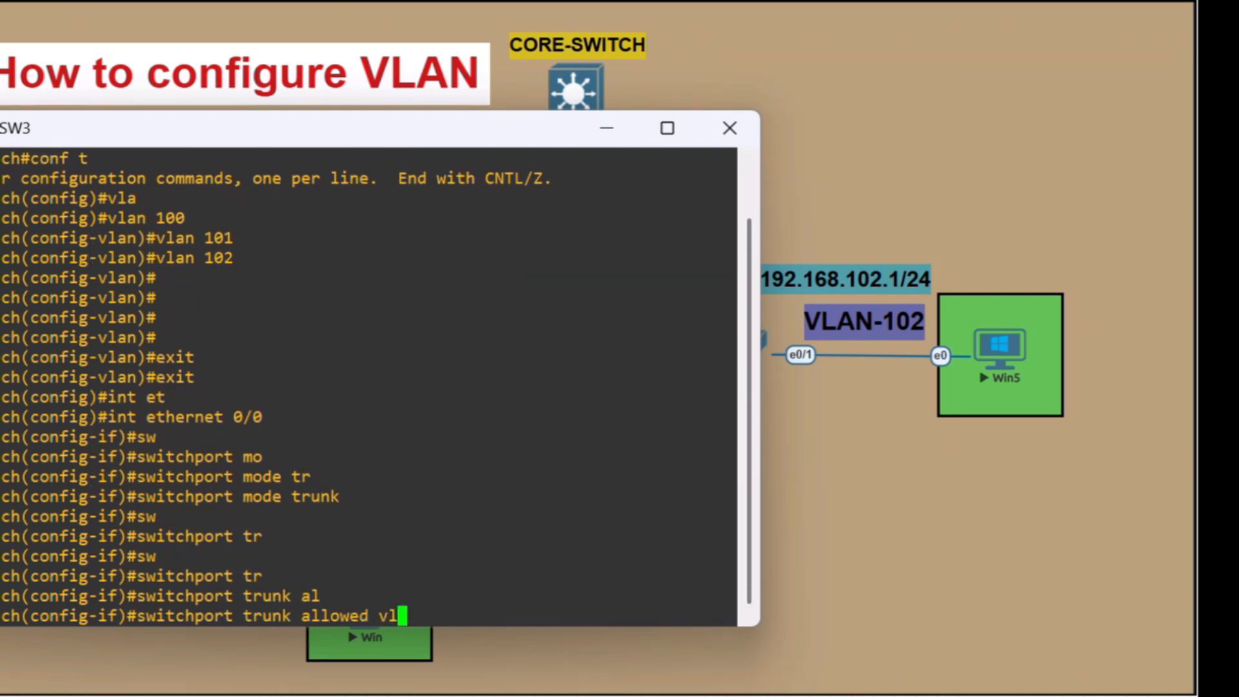
pyautogui.press('Tab')
pyautogui.write('100.1')
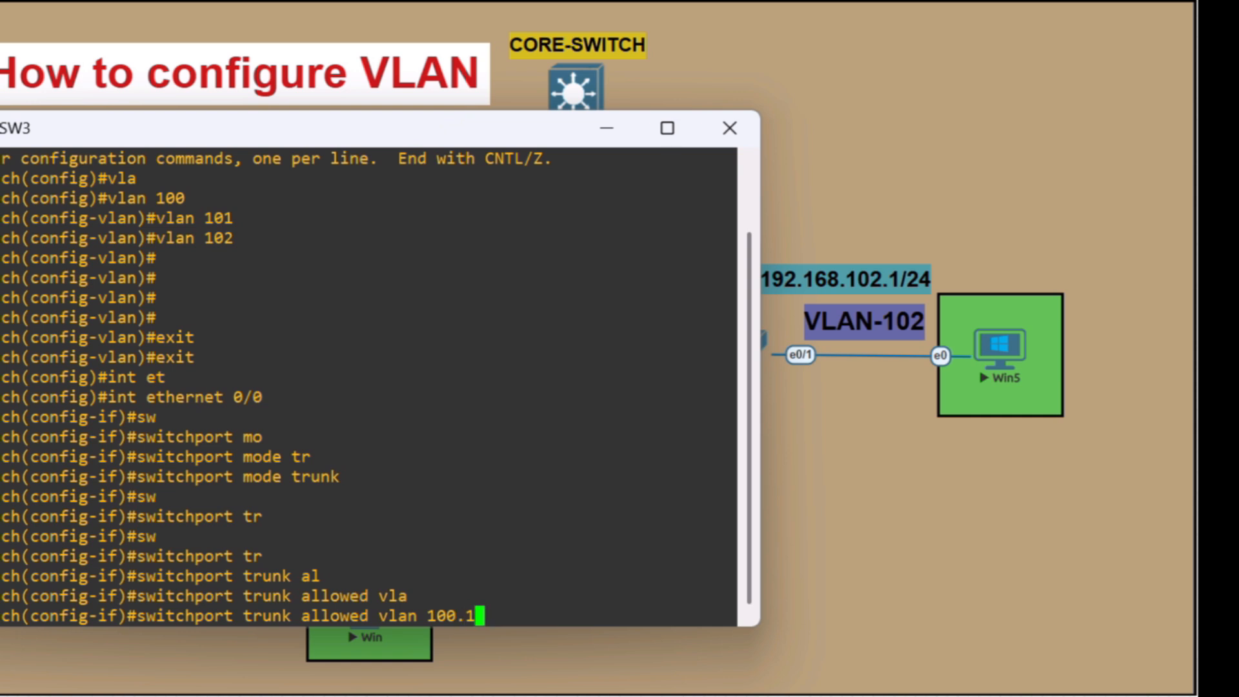
pyautogui.write('01.102')
pyautogui.press('Return')
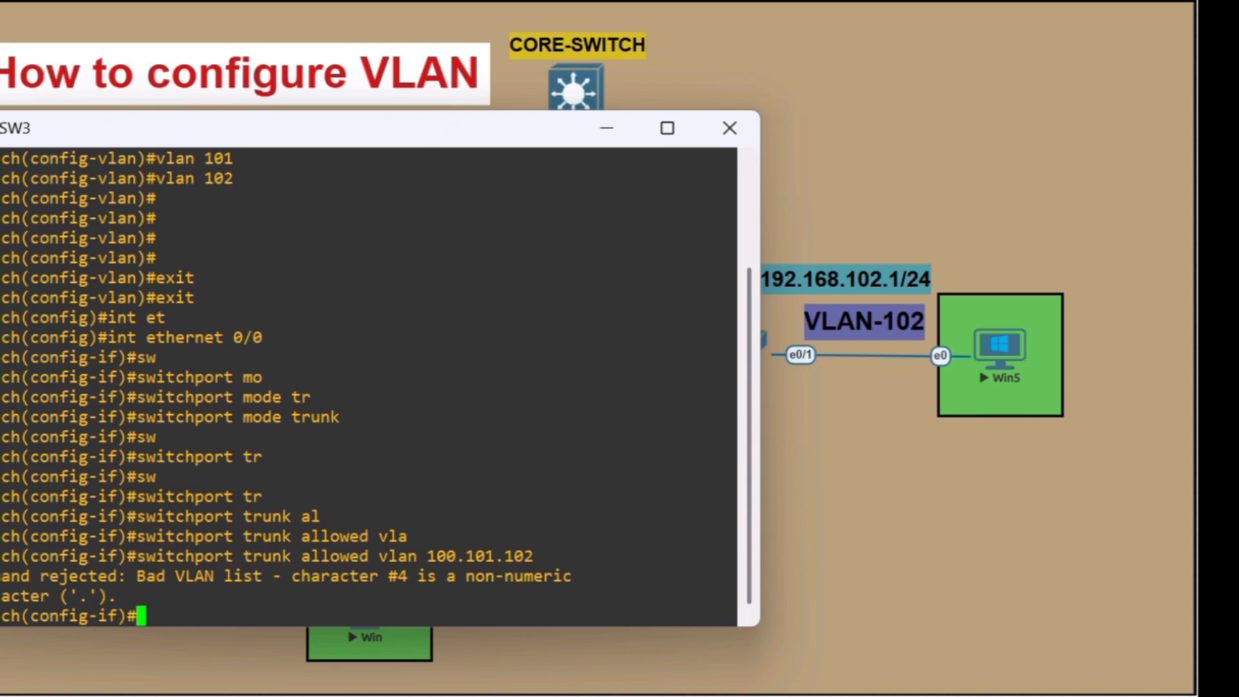
# Allow VLANs 100,101,102 on the ethernet 0/0 trunk and save the configuration
pyautogui.press('Up')
pyautogui.press('BackSpace')
pyautogui.press('BackSpace')
pyautogui.press('BackSpace')
pyautogui.press('BackSpace')
pyautogui.press('BackSpace')
pyautogui.press('BackSpace')
pyautogui.press('BackSpace')
pyautogui.press('BackSpace')
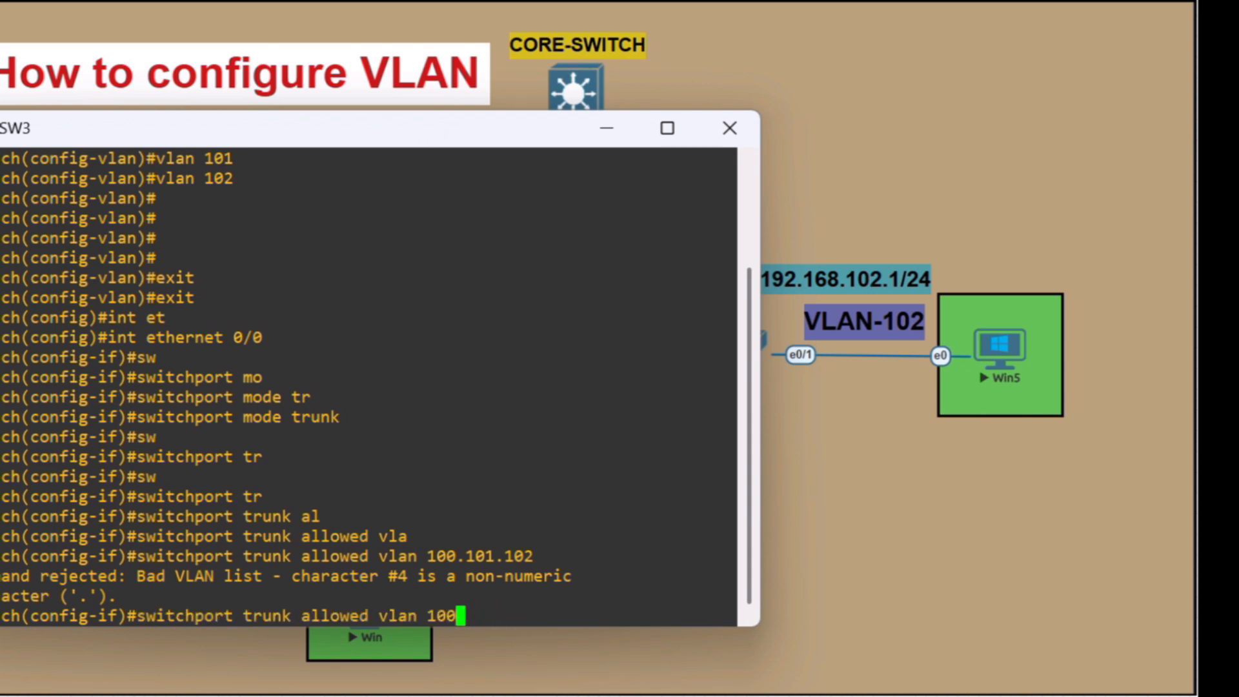
pyautogui.press('BackSpace')
pyautogui.press('BackSpace')
pyautogui.press('BackSpace')
pyautogui.write('100,101,102')
pyautogui.press('Return')
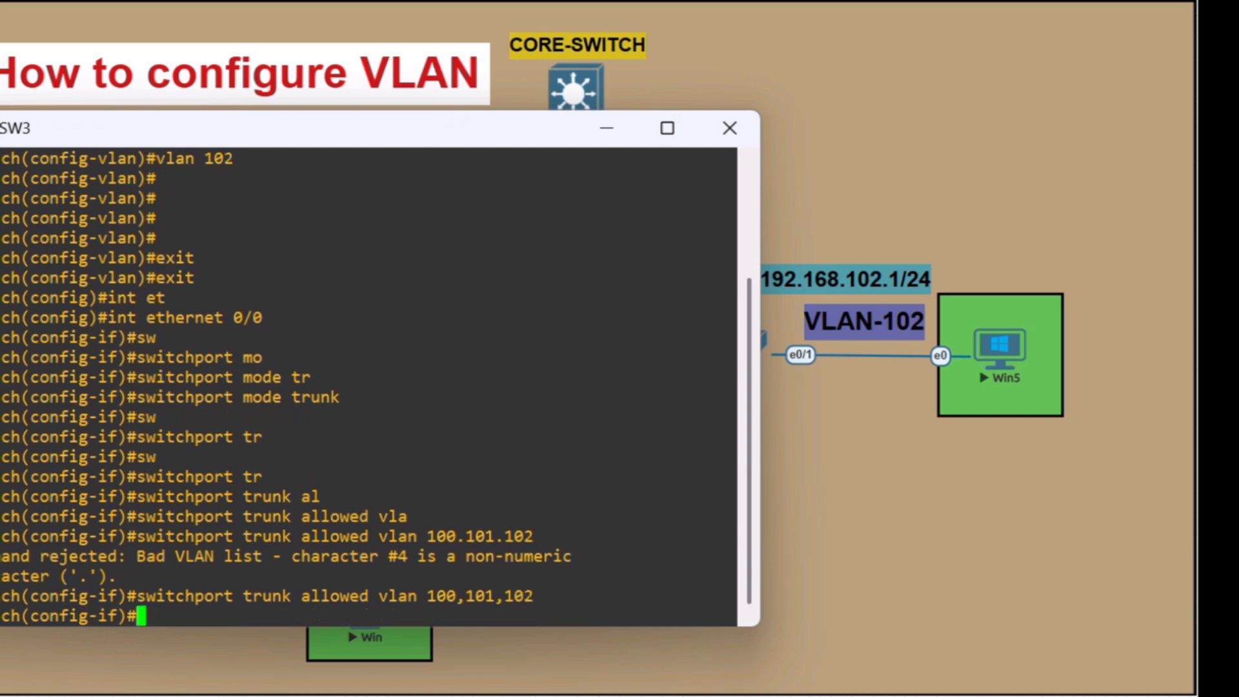
pyautogui.write('do wr')
pyautogui.press('Return')
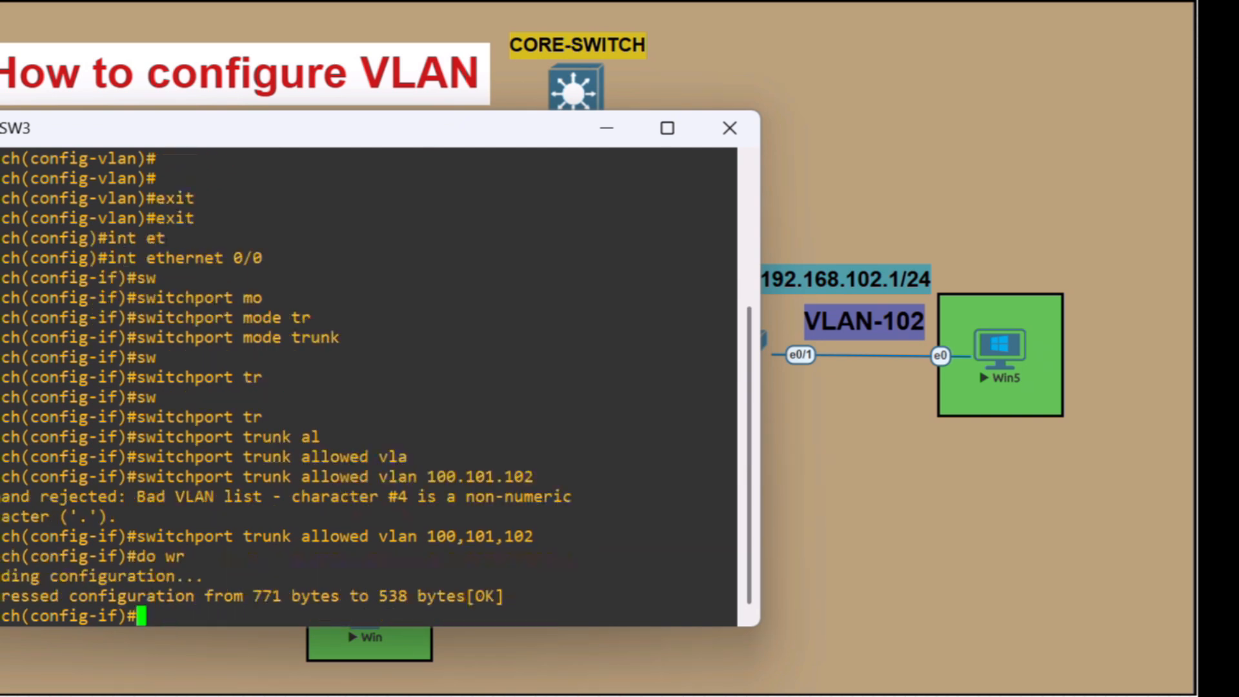
# Leave the trunk interface and configure SW3's ethernet 0/1 with switchport mode access
pyautogui.moveTo(337, 141); pyautogui.dragTo(210, 118)
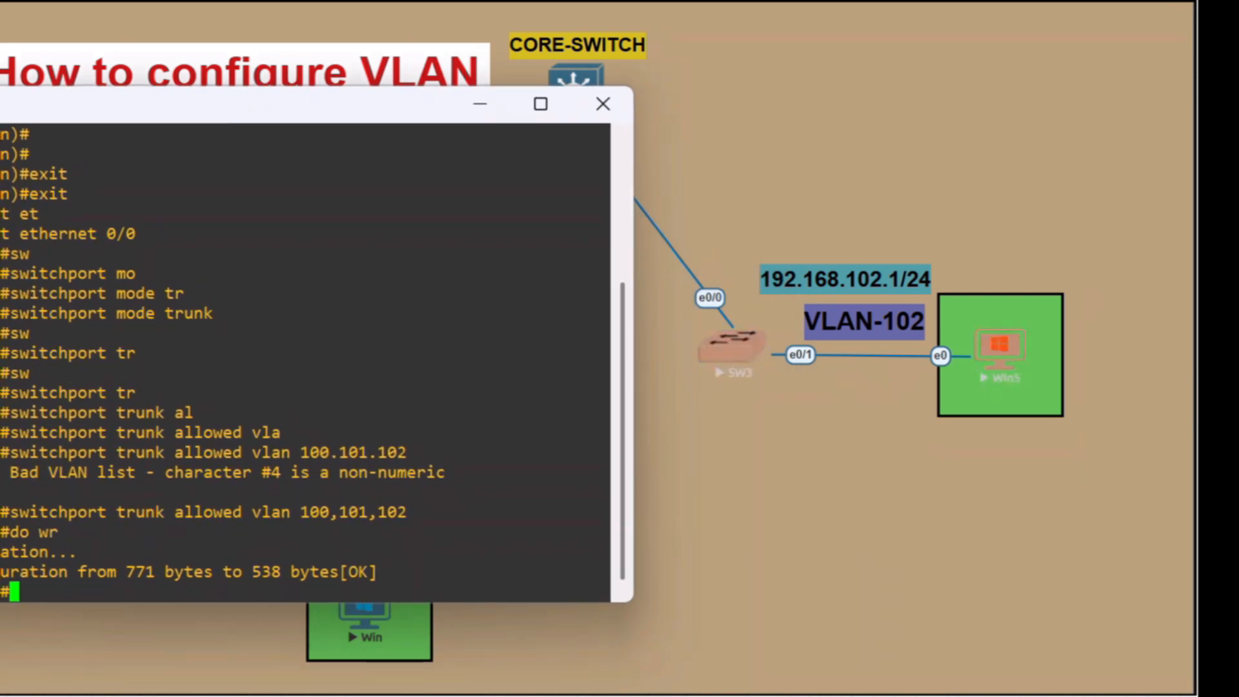
pyautogui.moveTo(416, 118); pyautogui.dragTo(506, 75)
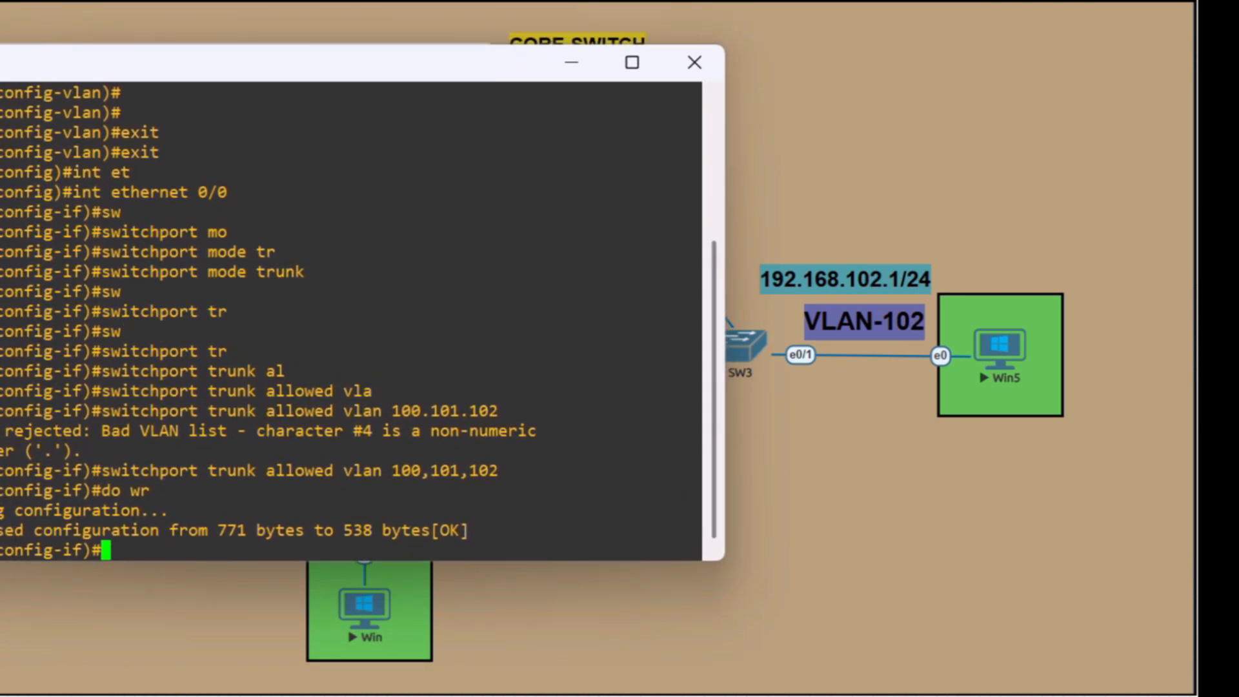
pyautogui.write('exit')
pyautogui.press('Return')
pyautogui.write('in')
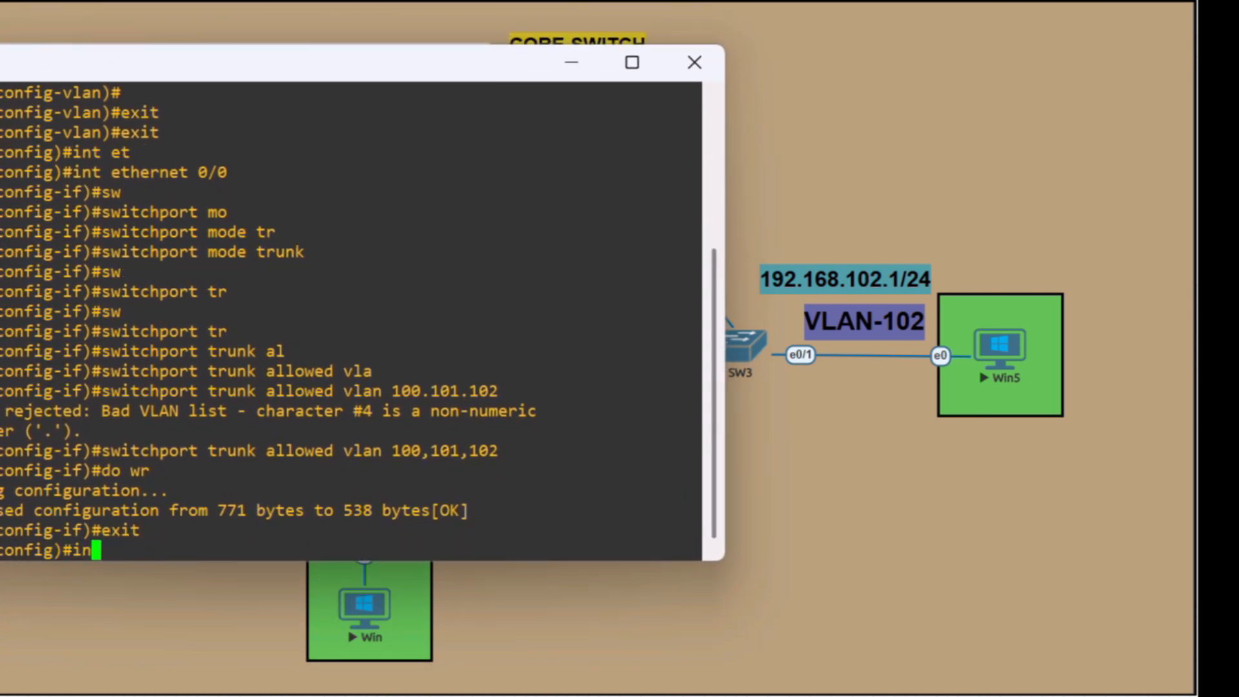
pyautogui.write('t et')
pyautogui.press('Tab')
pyautogui.write('0/')
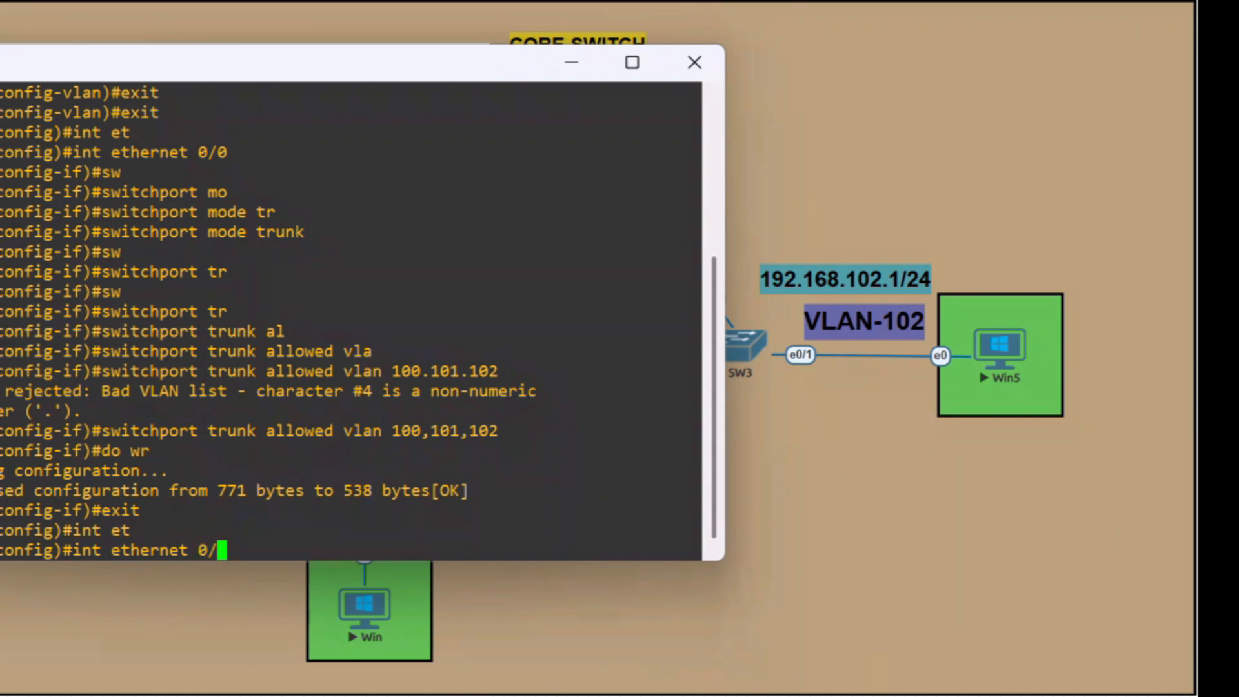
pyautogui.write('1')
pyautogui.press('Return')
pyautogui.write('sw')
pyautogui.press('Tab')
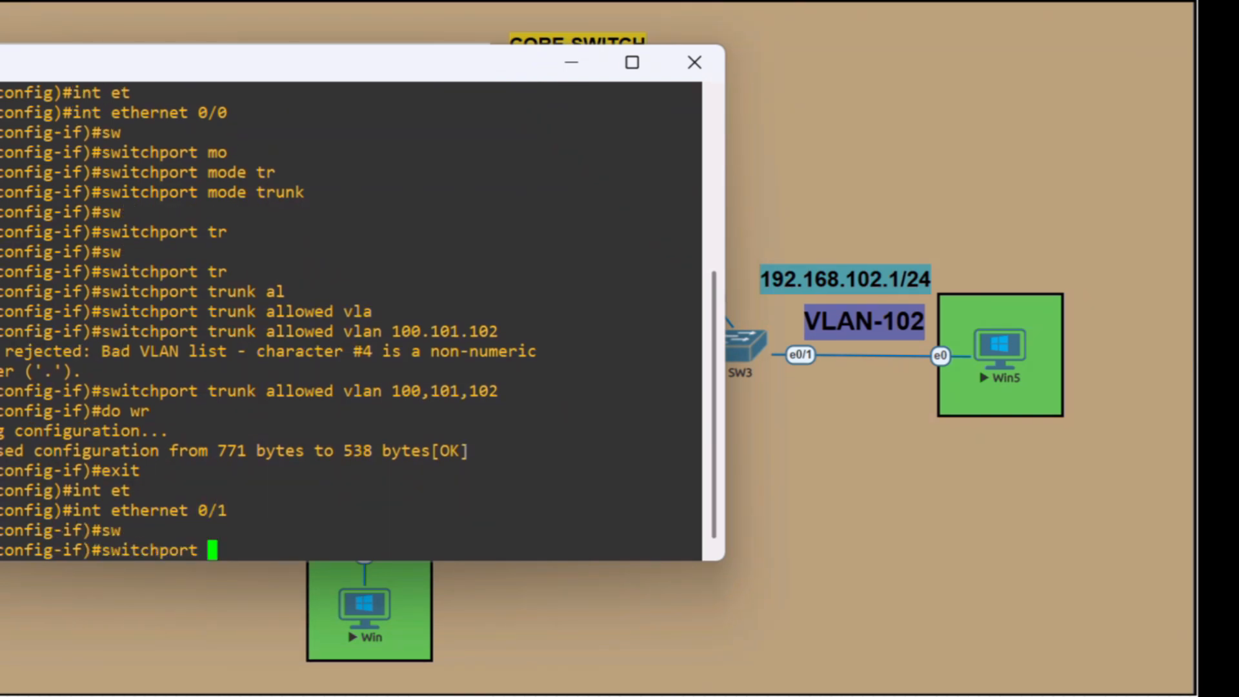
pyautogui.write('mod')
pyautogui.press('Tab')
pyautogui.write('ac')
pyautogui.press('Tab')
pyautogui.press('Return')
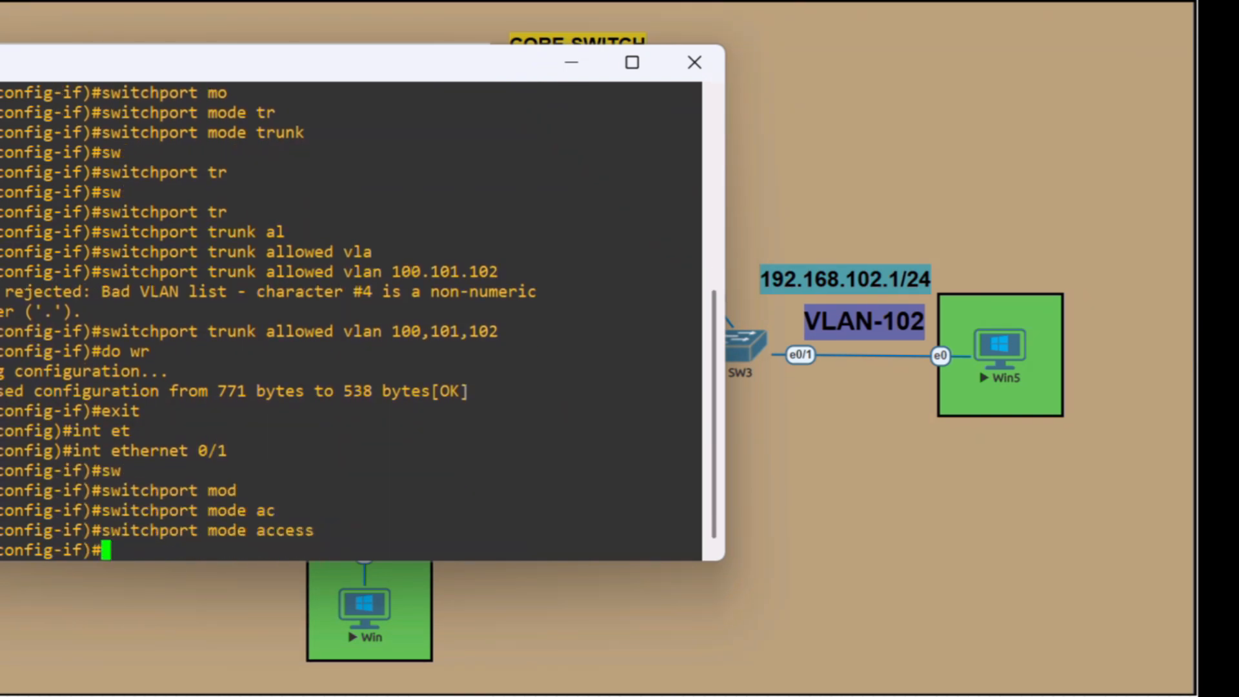
# Assign ethernet 0/1 on SW3 to access VLAN 102
pyautogui.write('sw')
pyautogui.press('Tab')
pyautogui.write('a')
pyautogui.press('Tab')
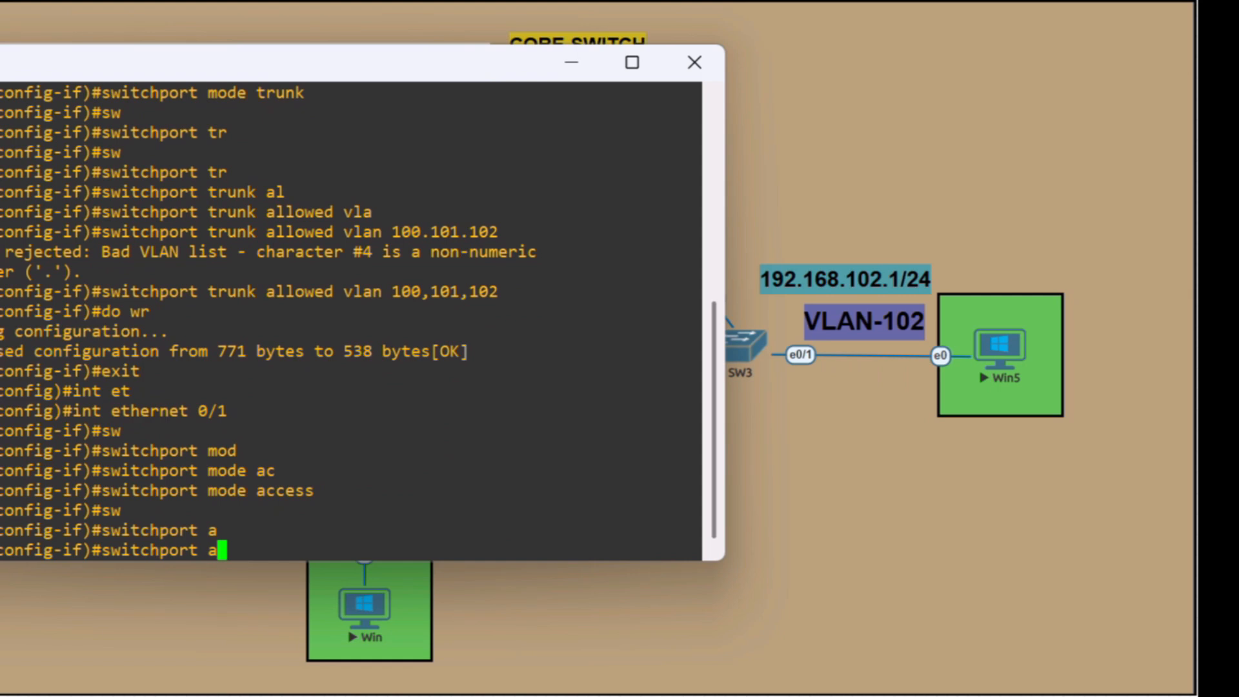
pyautogui.write('c')
pyautogui.press('Tab')
pyautogui.write('vla')
pyautogui.press('Tab')
pyautogui.write('1')
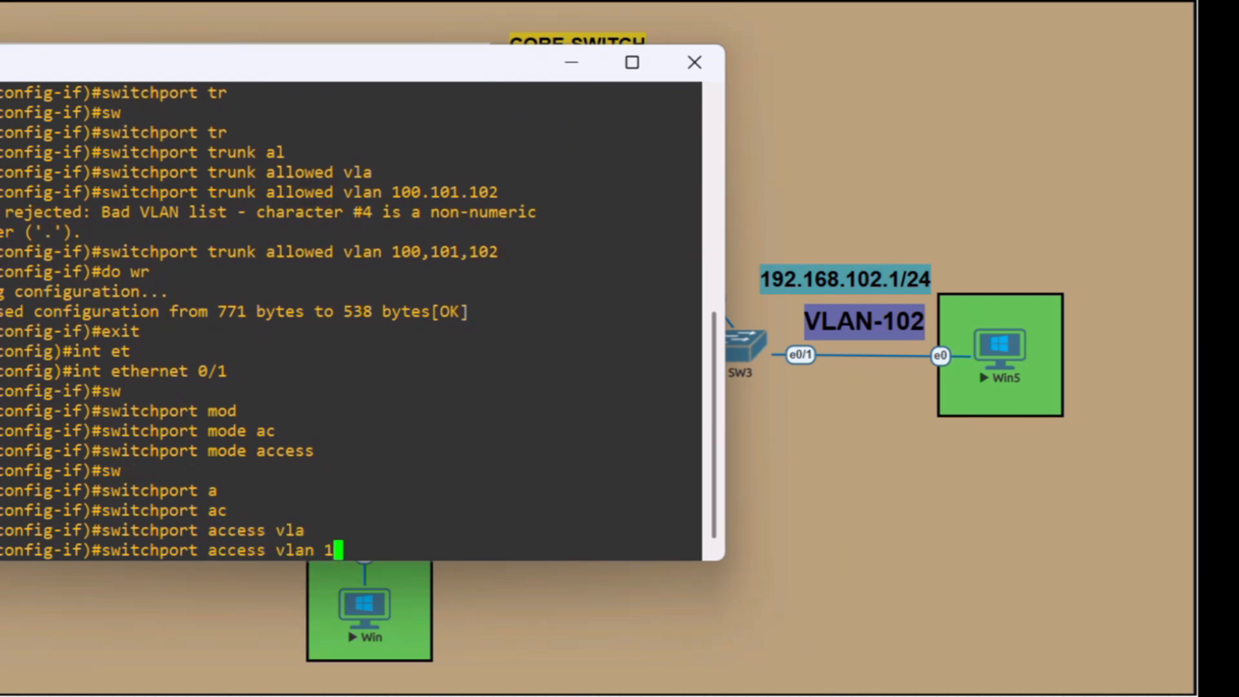
pyautogui.write('02')
pyautogui.press('Return')
pyautogui.press('Return')
pyautogui.press('Return')
pyautogui.press('Return')
# Save SW3's configuration, leave configuration mode and close its console session
pyautogui.write('d')
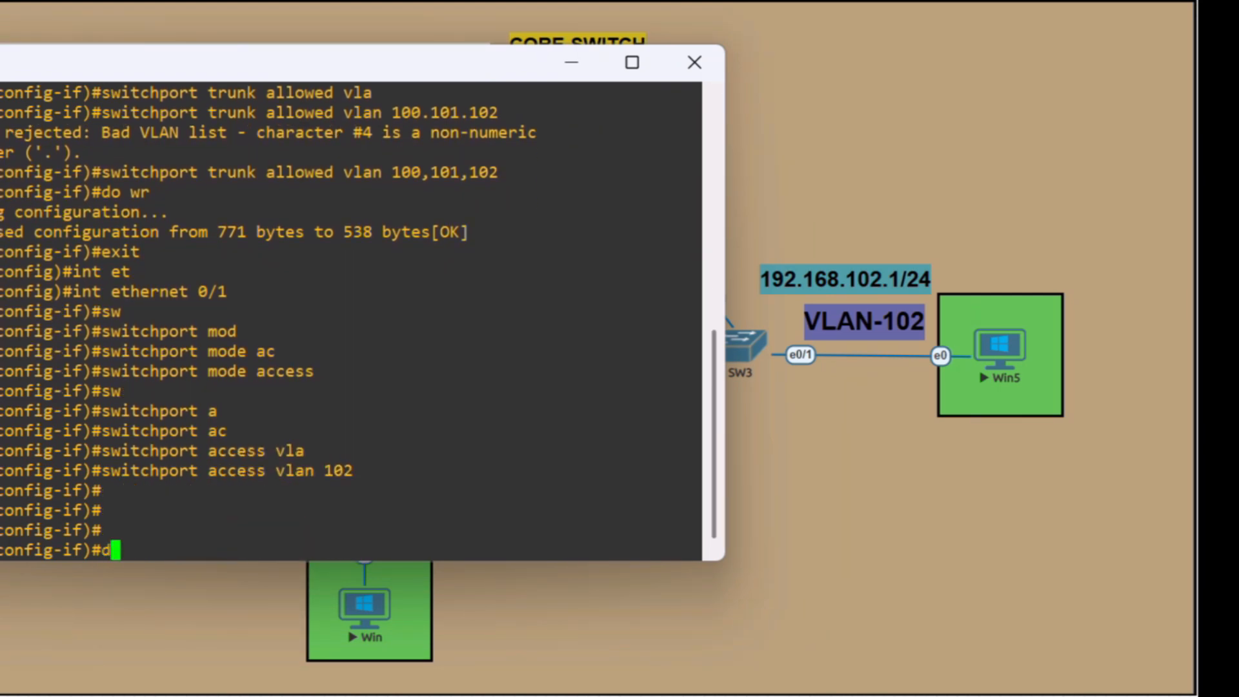
pyautogui.write('o wr')
pyautogui.press('Return')
pyautogui.hotkey('ctrl', 'z')
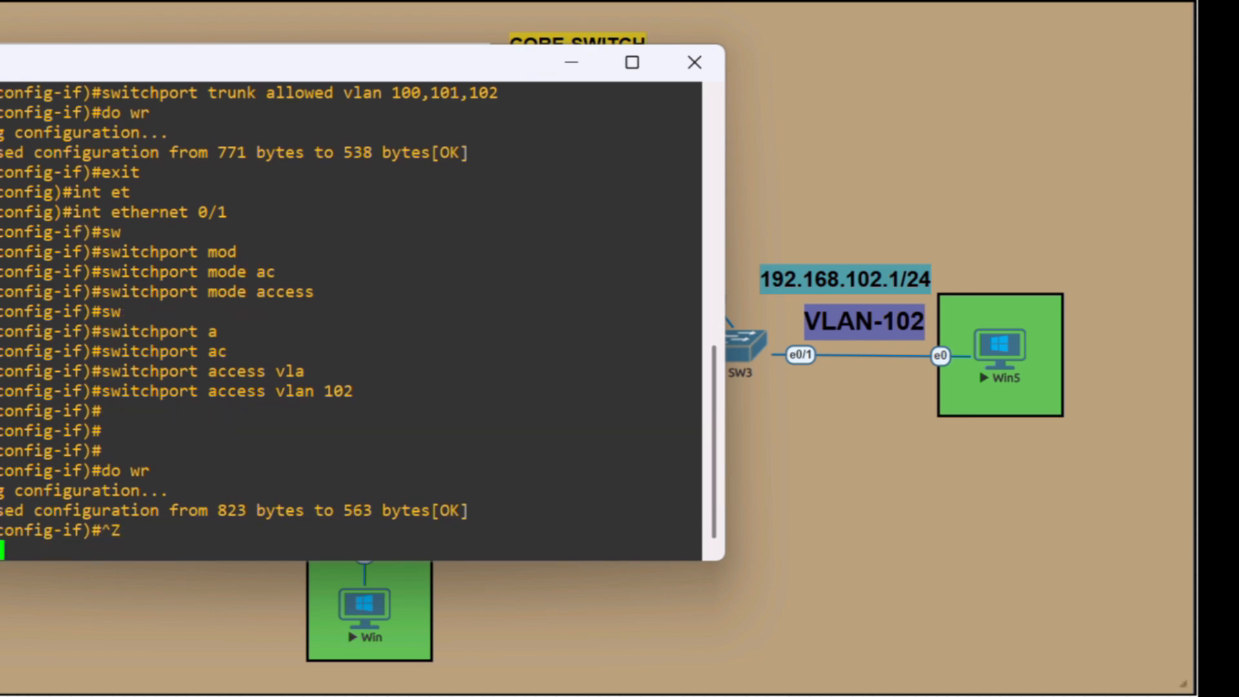
pyautogui.click(694, 62)
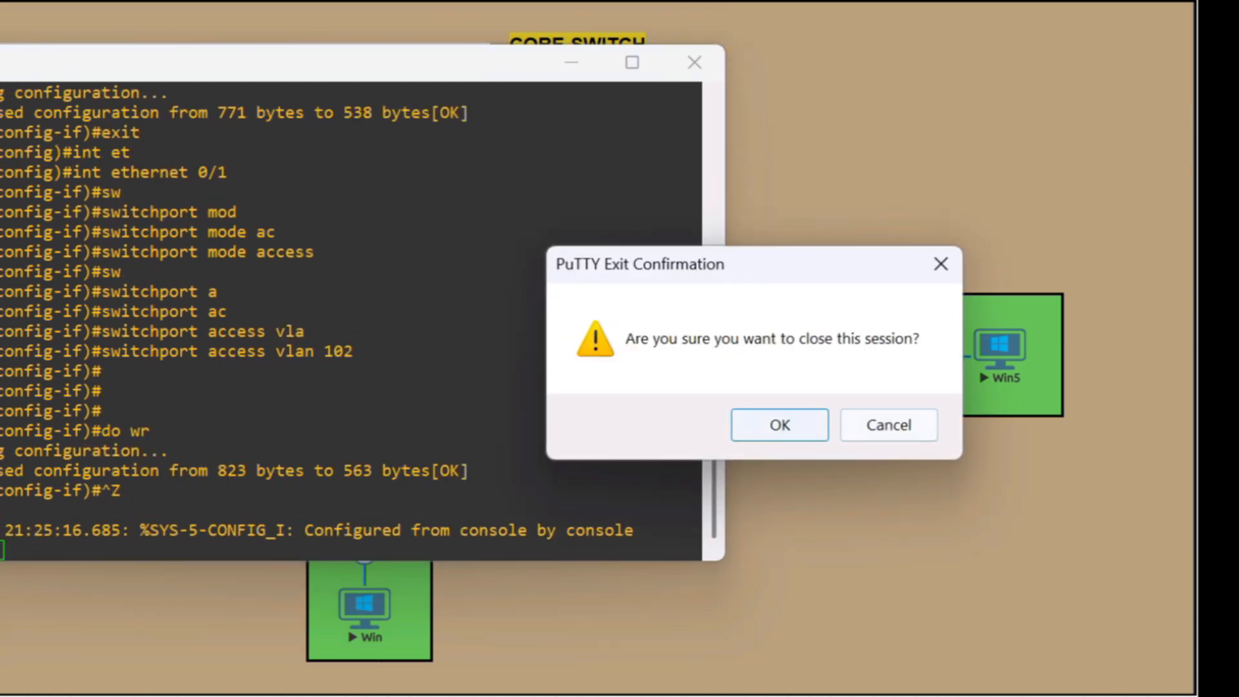
pyautogui.click(779, 425)
# Open the Win5 console and log in to Windows with the account password
pyautogui.click(998, 349)
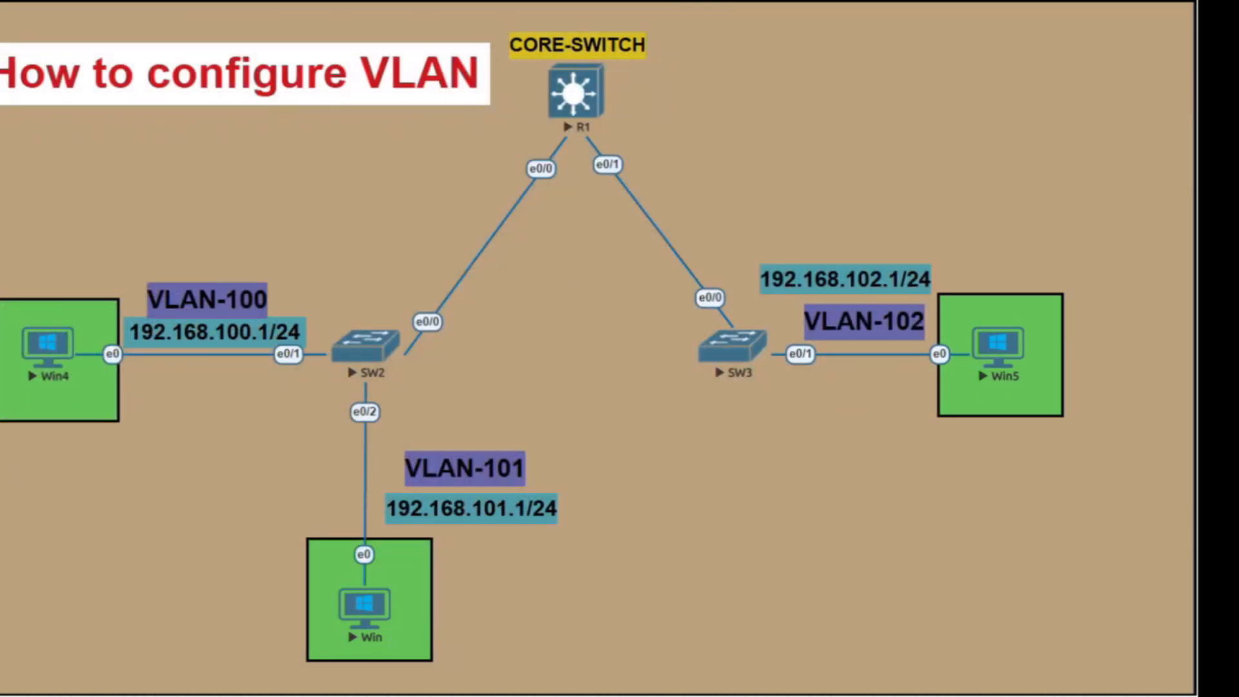
pyautogui.click(785, 159)
pyautogui.write('123')
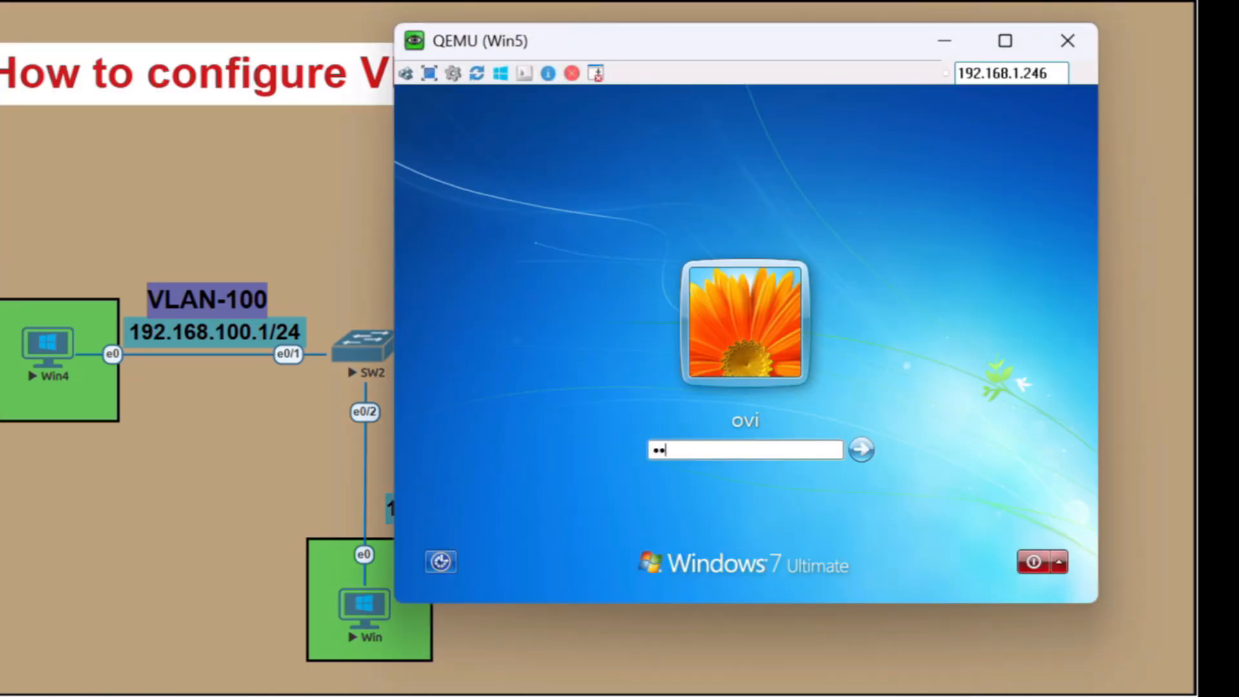
pyautogui.press('Return')
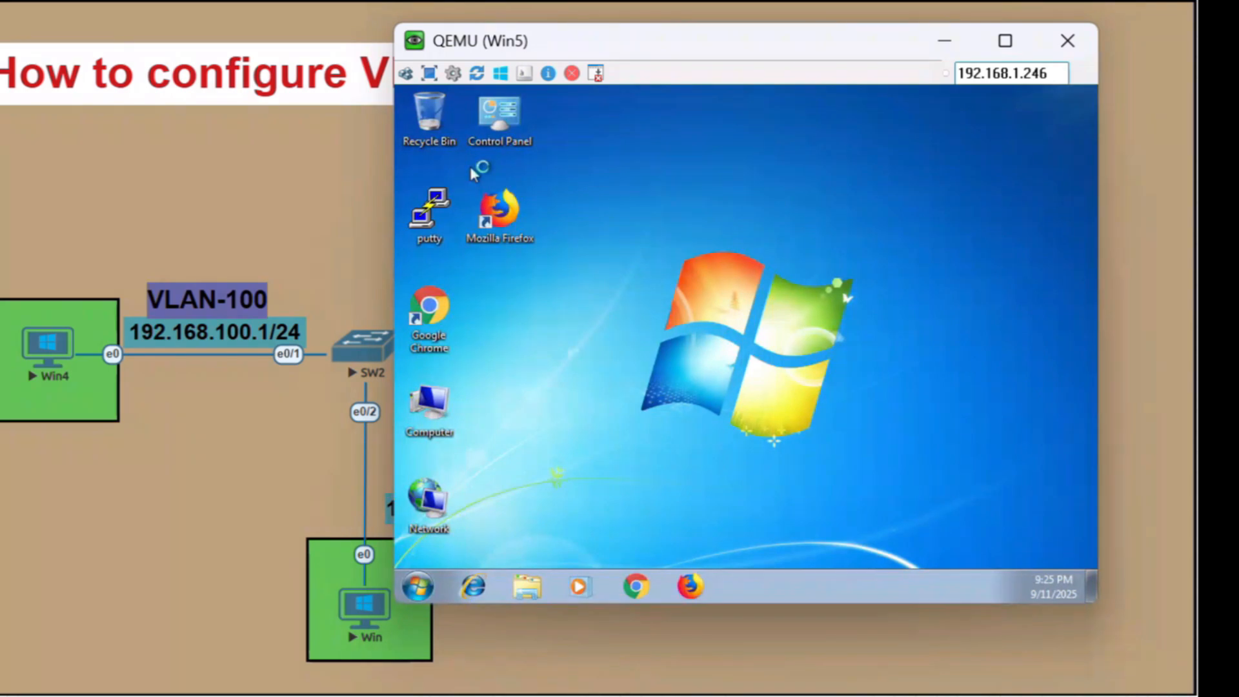
# Start a Command Prompt on Win5 and run ncpa.cpl to bring up the Network Connections window
pyautogui.click(422, 587)
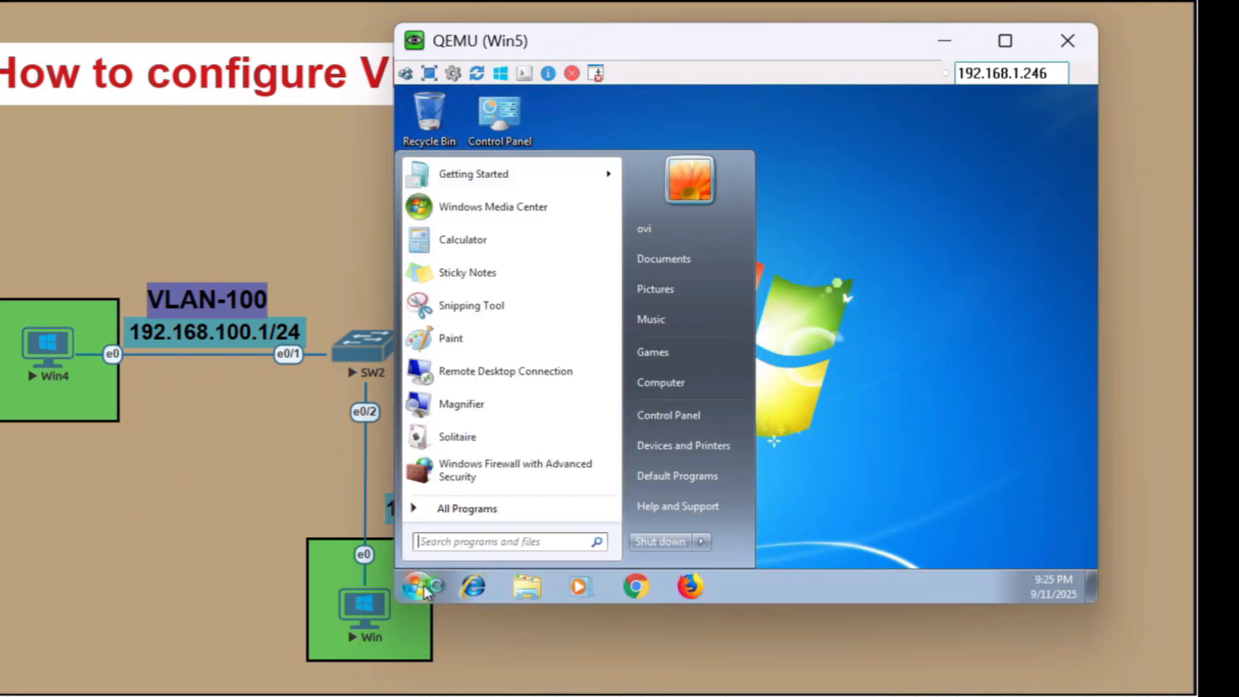
pyautogui.write('cmd')
pyautogui.press('Return')
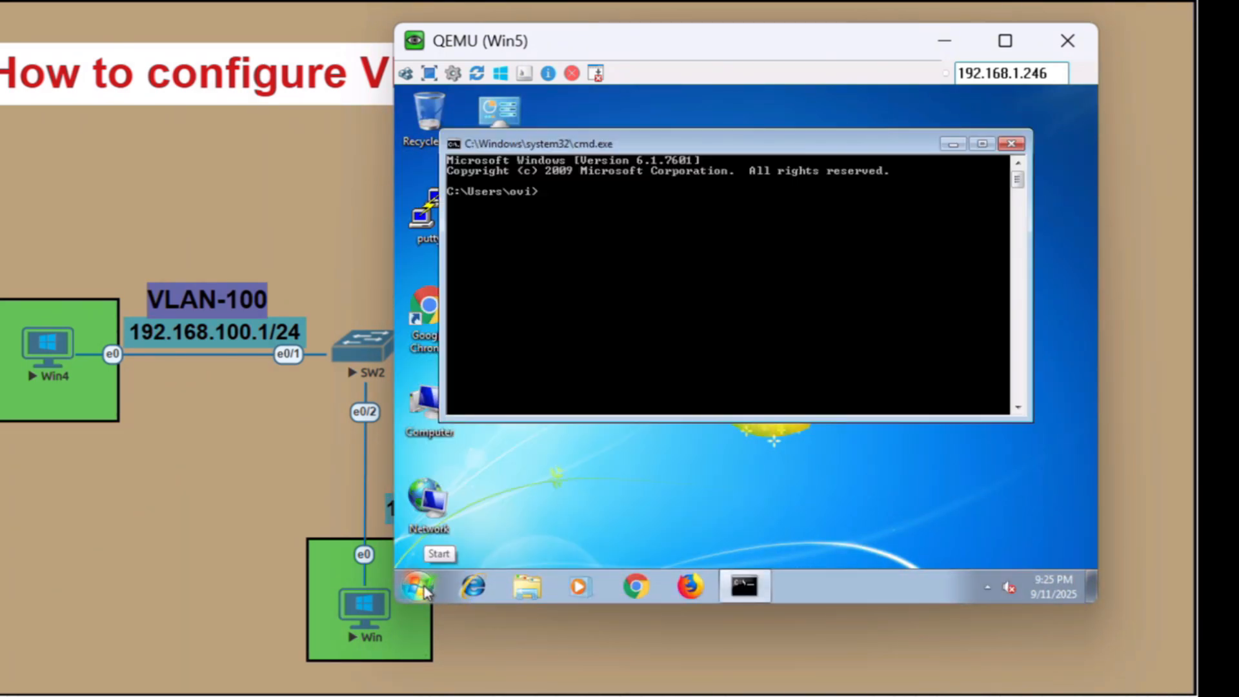
pyautogui.write('ncpa.cpl')
pyautogui.press('Return')
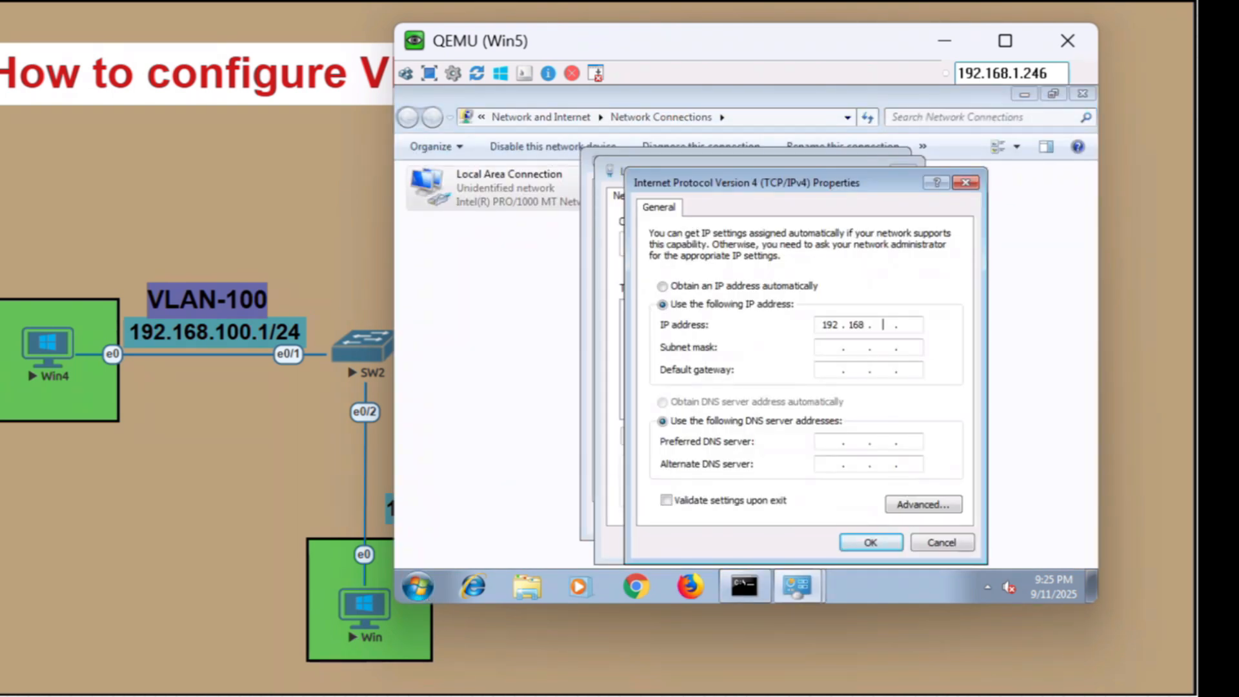
# Give Win5's Local Area Connection the static IPv4 address 192.168.102.2, subnet mask 255.255.255.0 and default gateway 192.168.102.1
pyautogui.write('102.1')
pyautogui.press('Tab')
pyautogui.press('Tab')
pyautogui.write('192.168.')
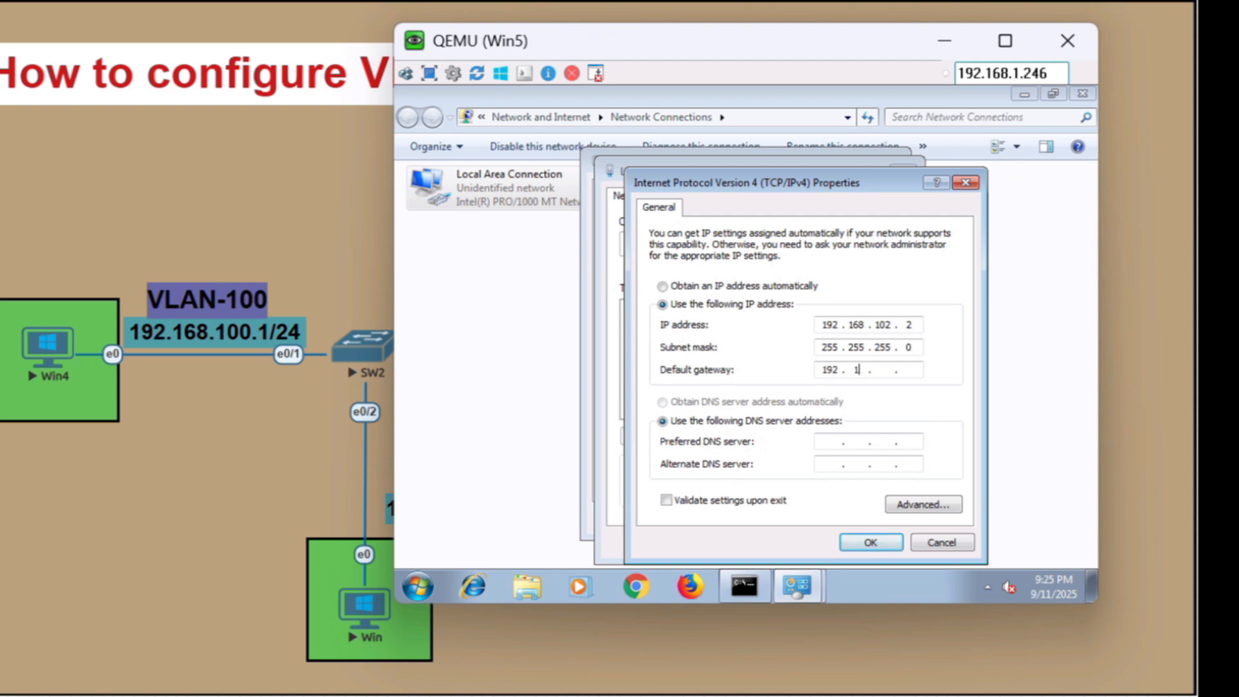
pyautogui.write('102.1')
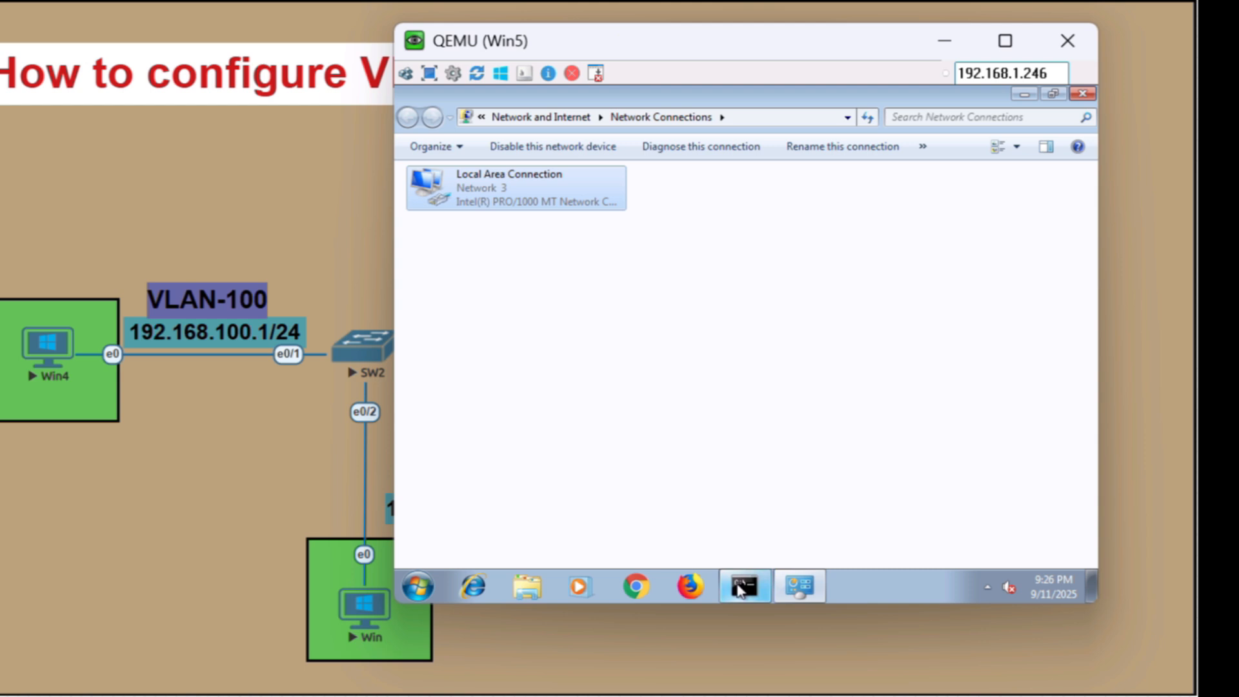
# Return to the Command Prompt on Win5 and ping 192.168.100.1 to test inter-VLAN connectivity
pyautogui.click(742, 586)
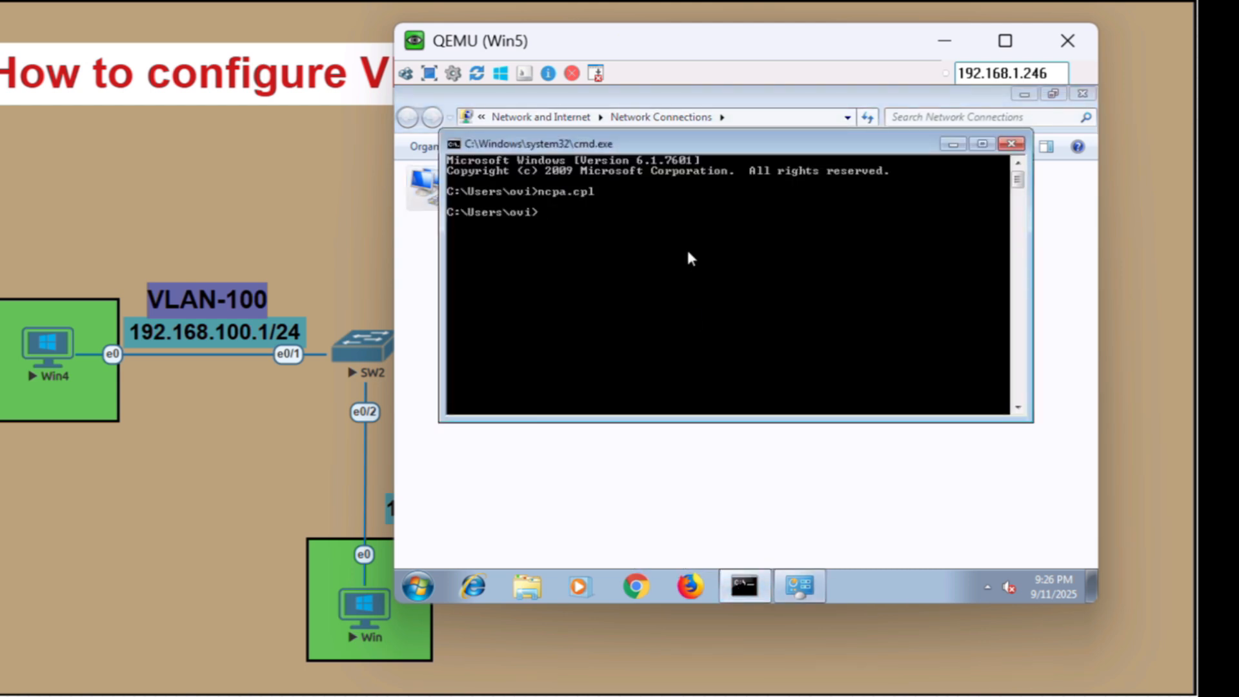
pyautogui.write('p')
pyautogui.press('BackSpace')
pyautogui.write('ping 192.168.100.1')
pyautogui.press('Return')
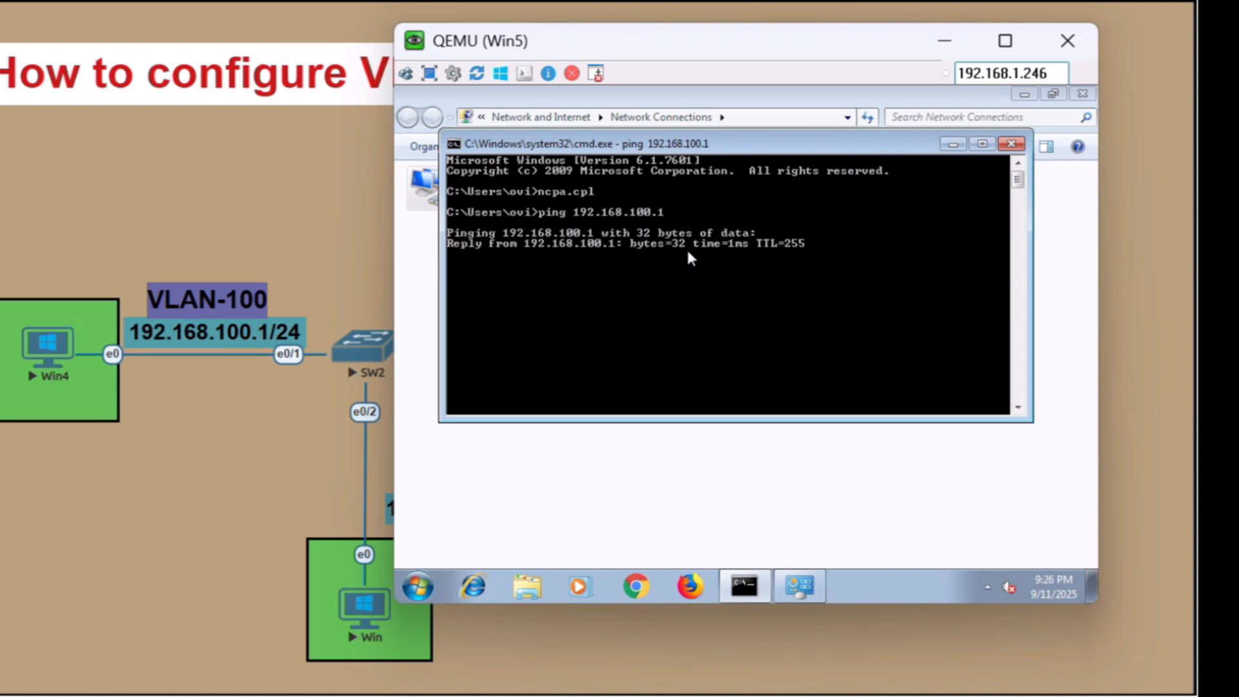